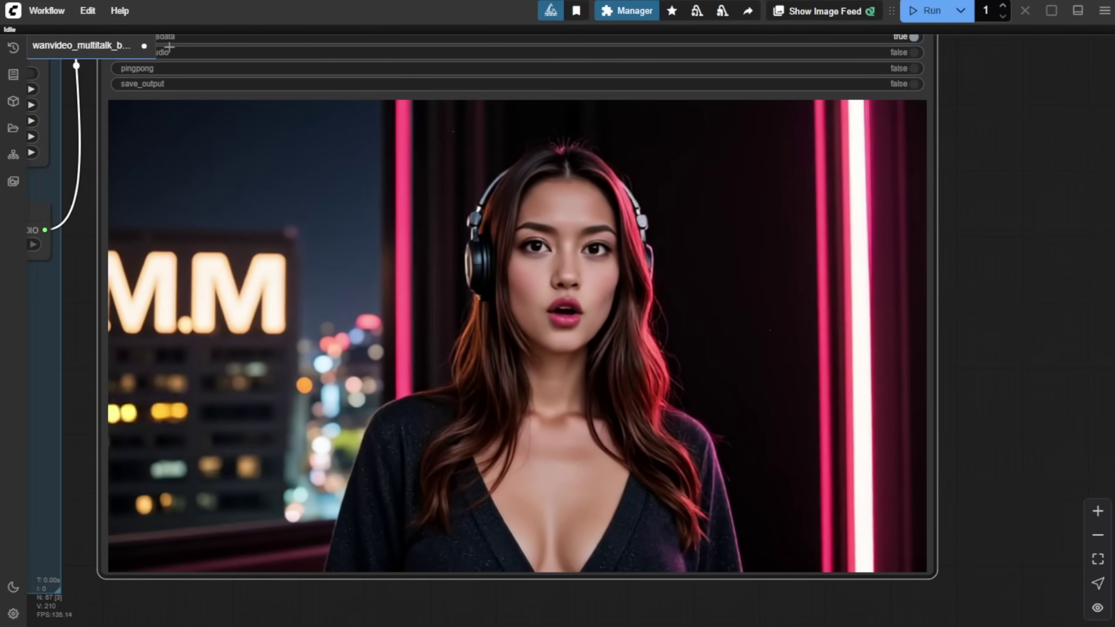
Step: Deselect the headphone-wearing avatar's video output node on the empty canvas
left_click(1010, 286)
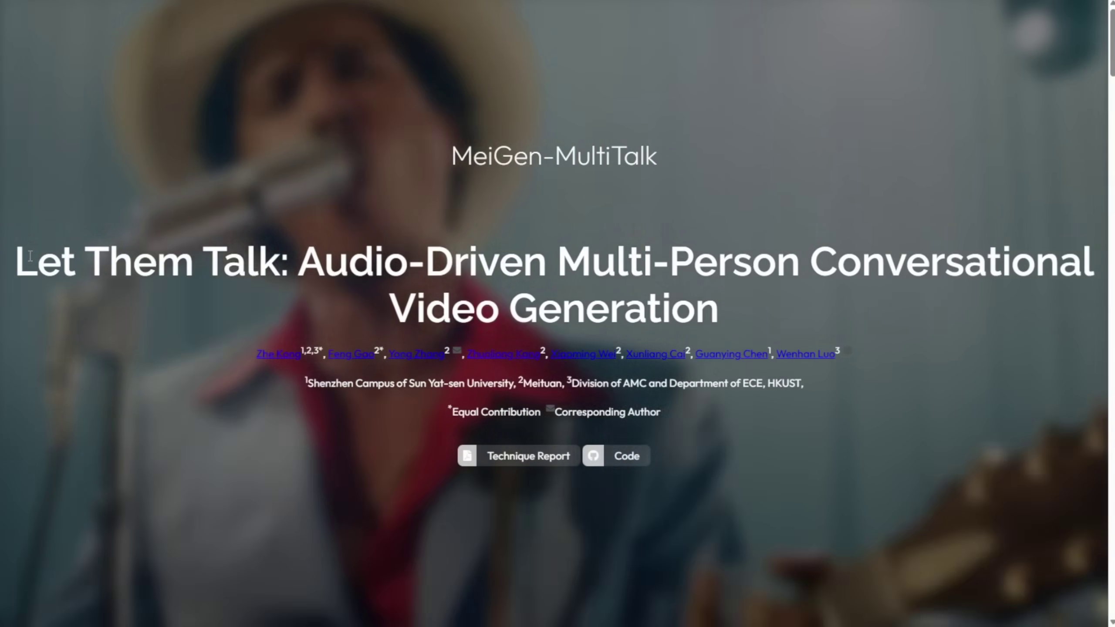
Step: Select the paper title, then browse the MeiGen-MultiTalk project page's demo video grids
triple_click(491, 286)
scroll(849, 253, "down", 10)
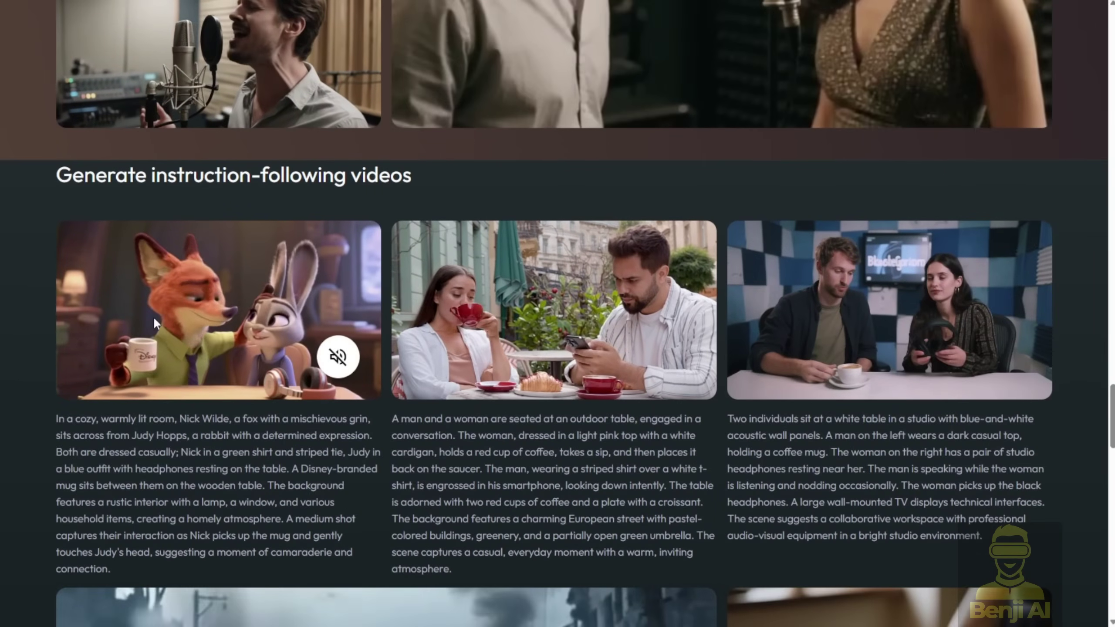
scroll(198, 293, "down", 5)
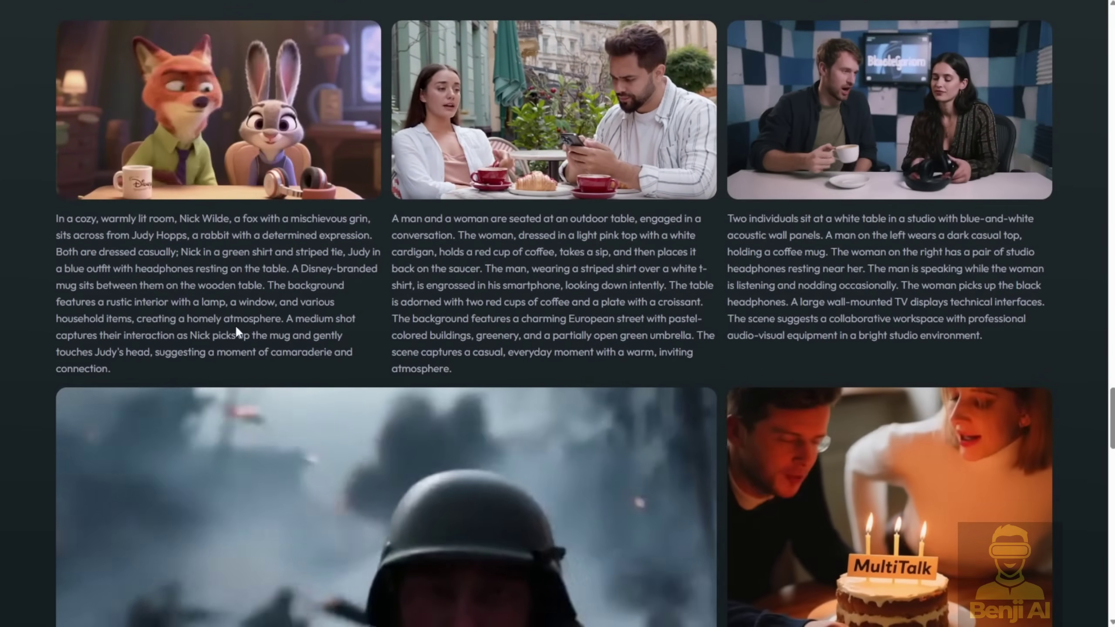
scroll(600, 322, "down", 5)
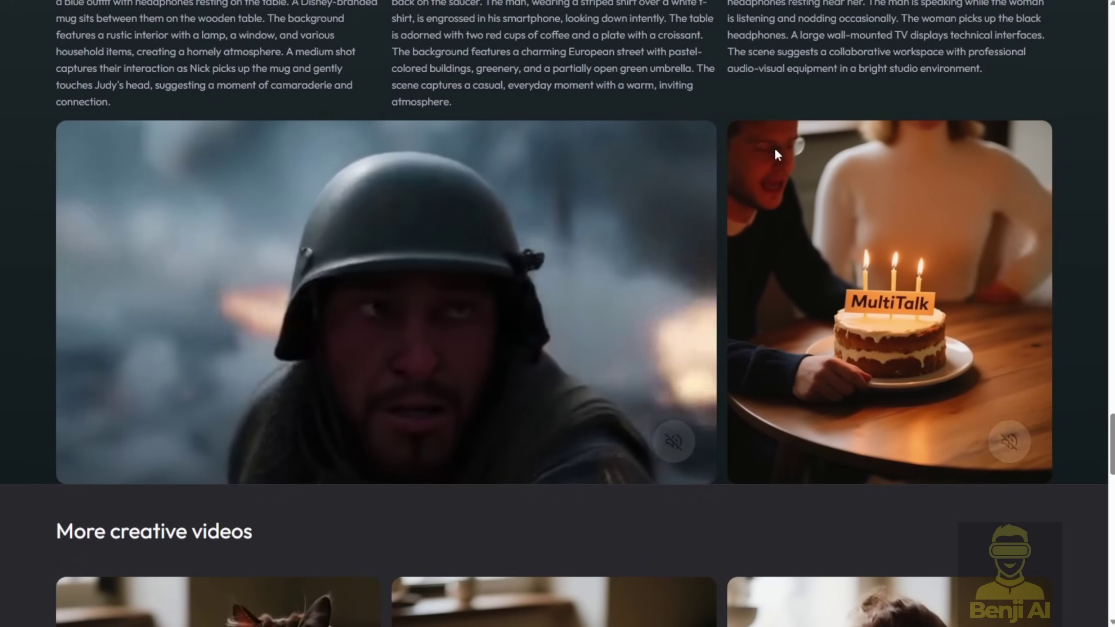
scroll(810, 214, "down", 5)
scroll(810, 212, "down", 8)
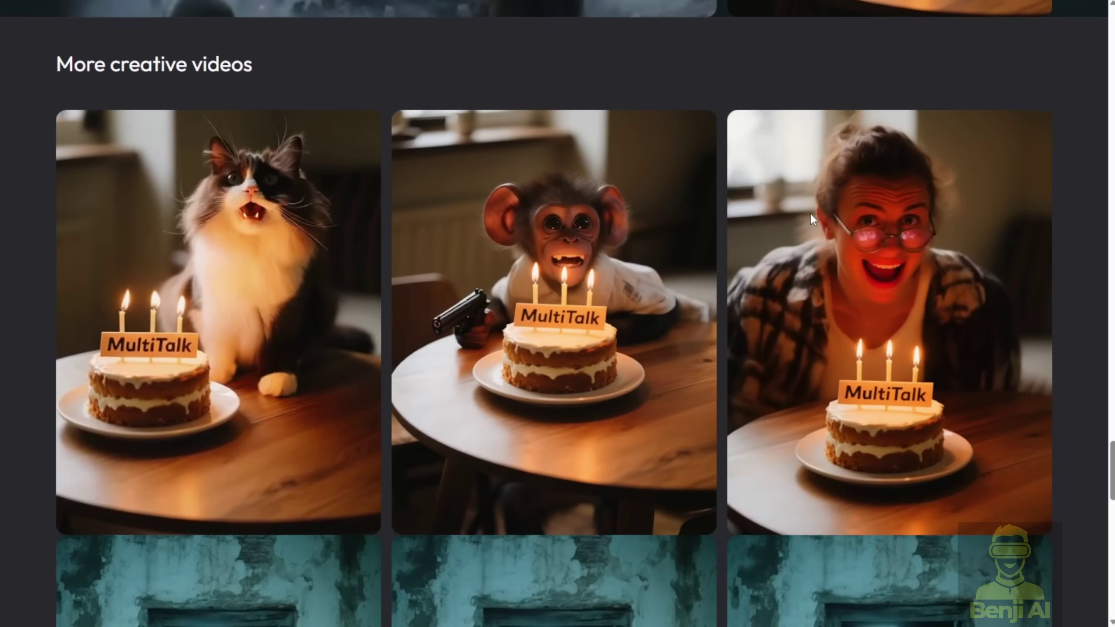
scroll(810, 212, "up", 1)
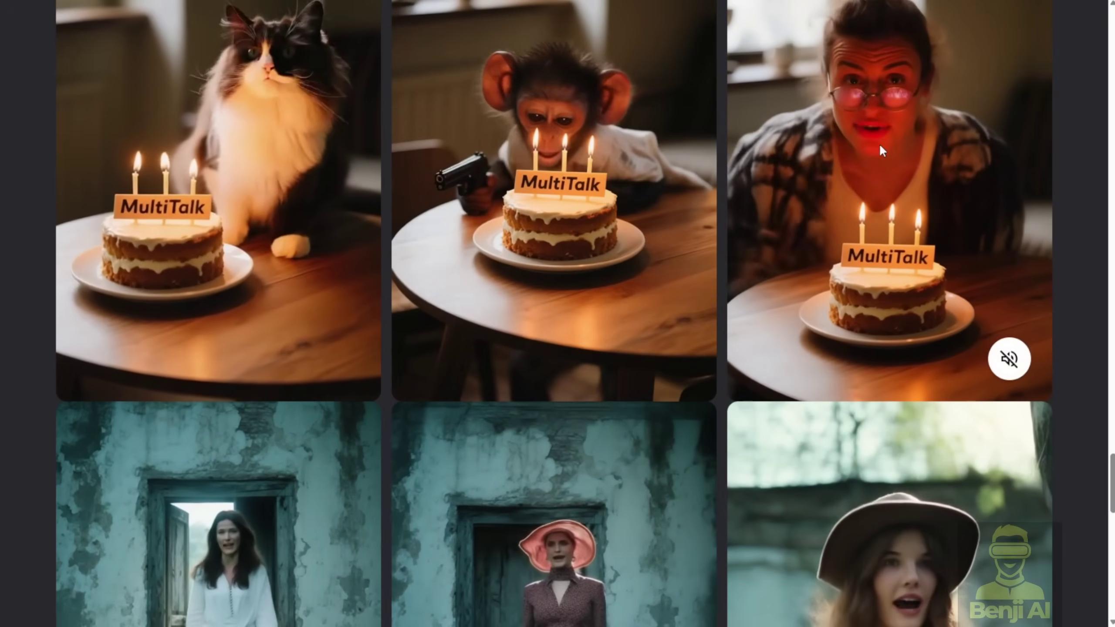
scroll(1057, 112, "up", 1)
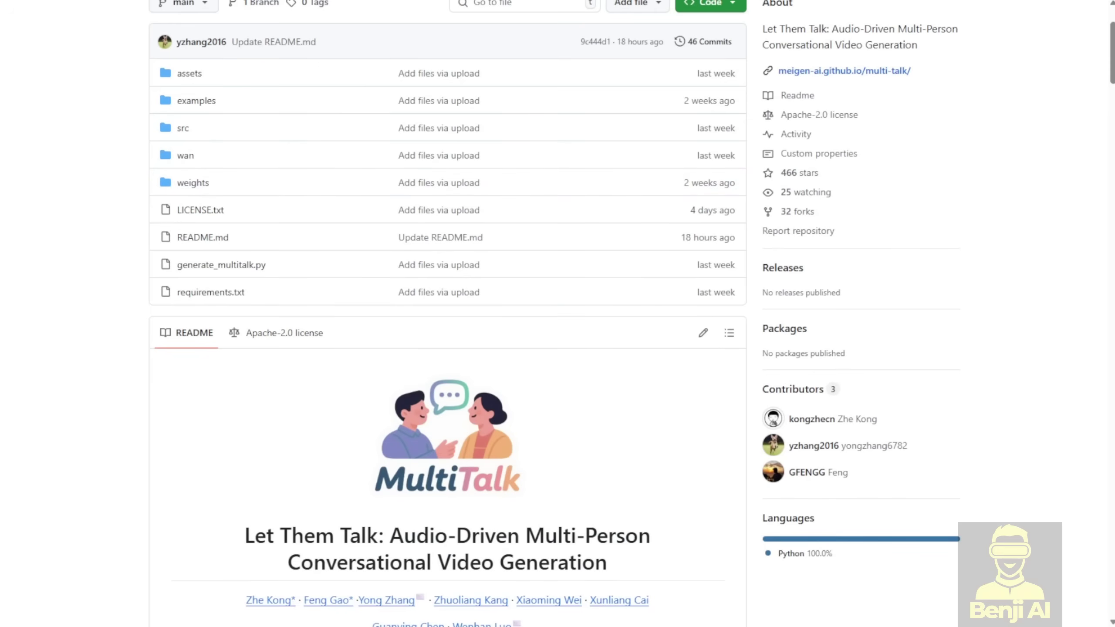
Step: Read the MultiTalk README's Key Features and Latest News, briefly highlighting the 480P mention
scroll(349, 231, "down", 10)
scroll(349, 231, "down", 10)
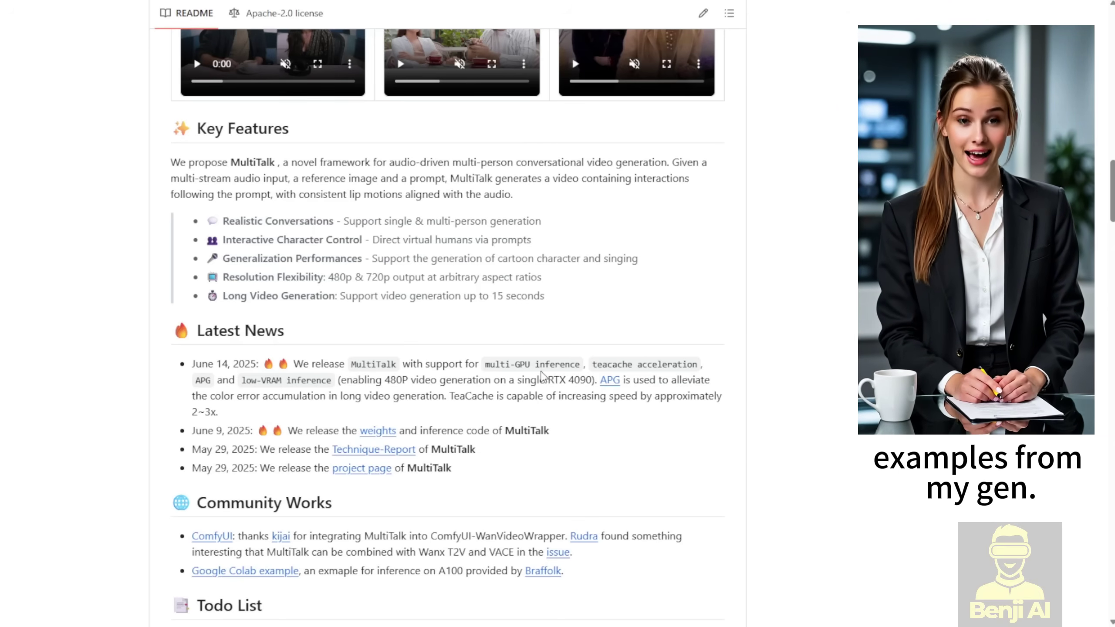
scroll(542, 375, "down", 1)
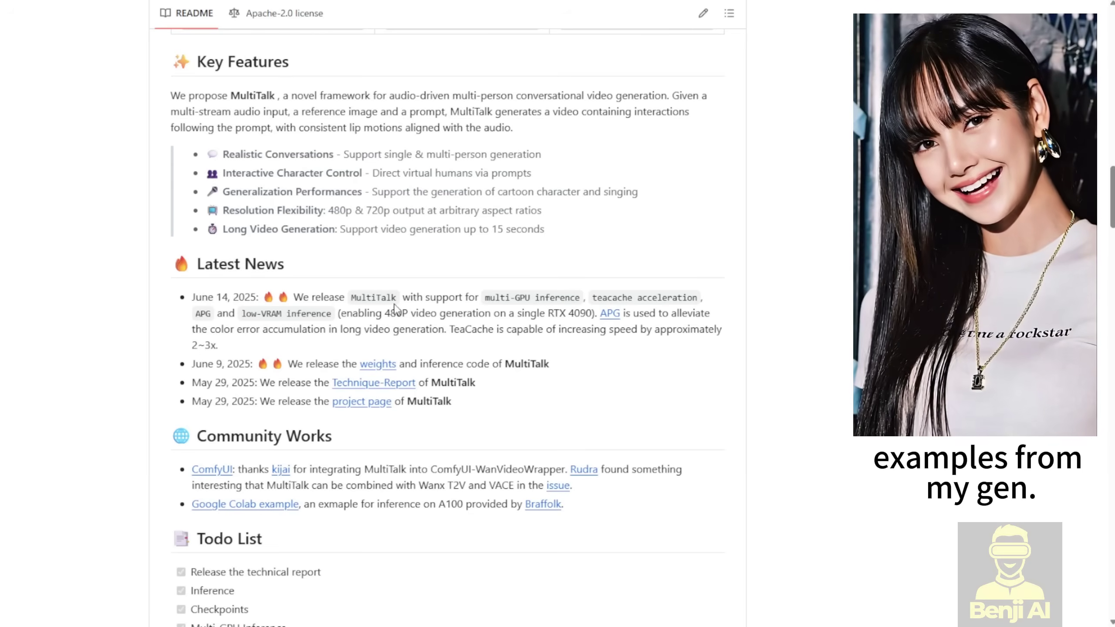
left_click_drag(385, 313, 408, 313)
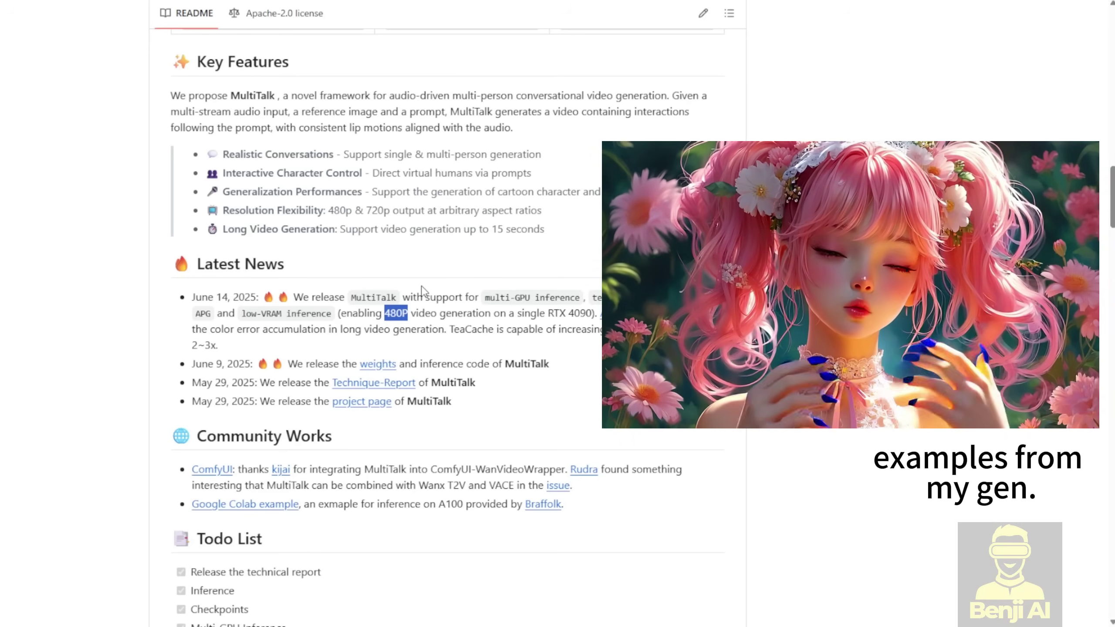
left_click(331, 435)
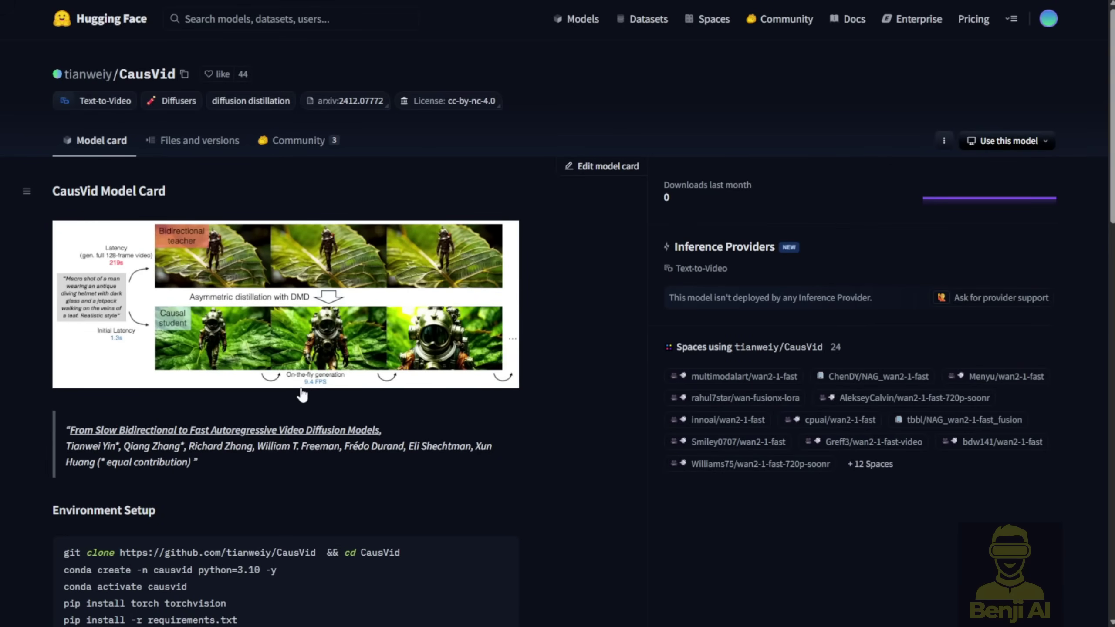
Step: Scroll the CausVid model card and highlight the MultiTalk mention under Community Works
scroll(301, 386, "down", 2)
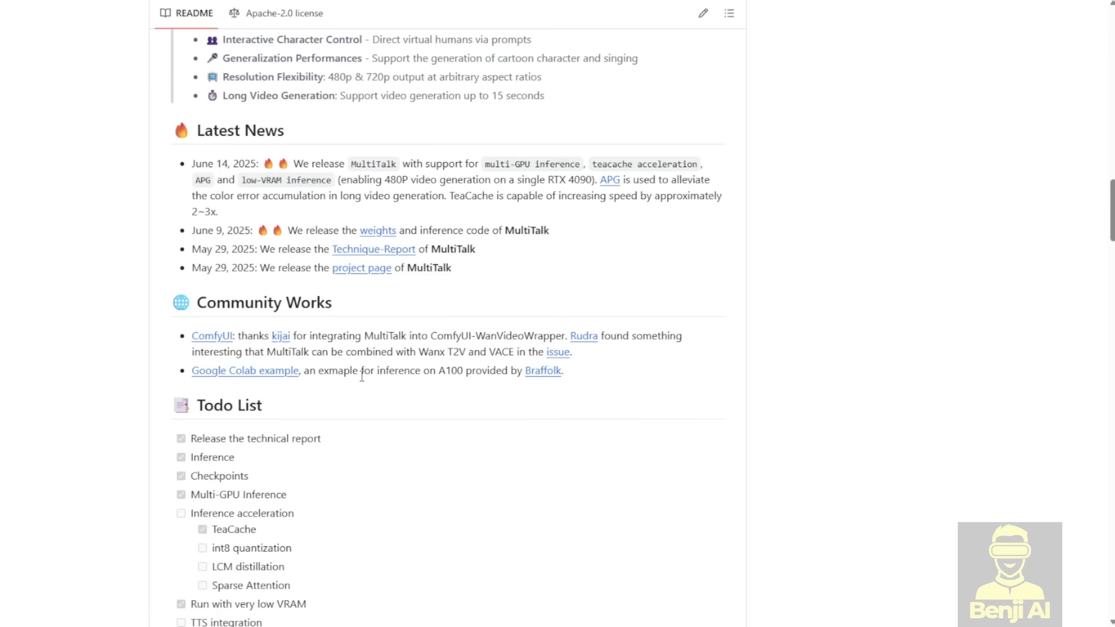
double_click(280, 351)
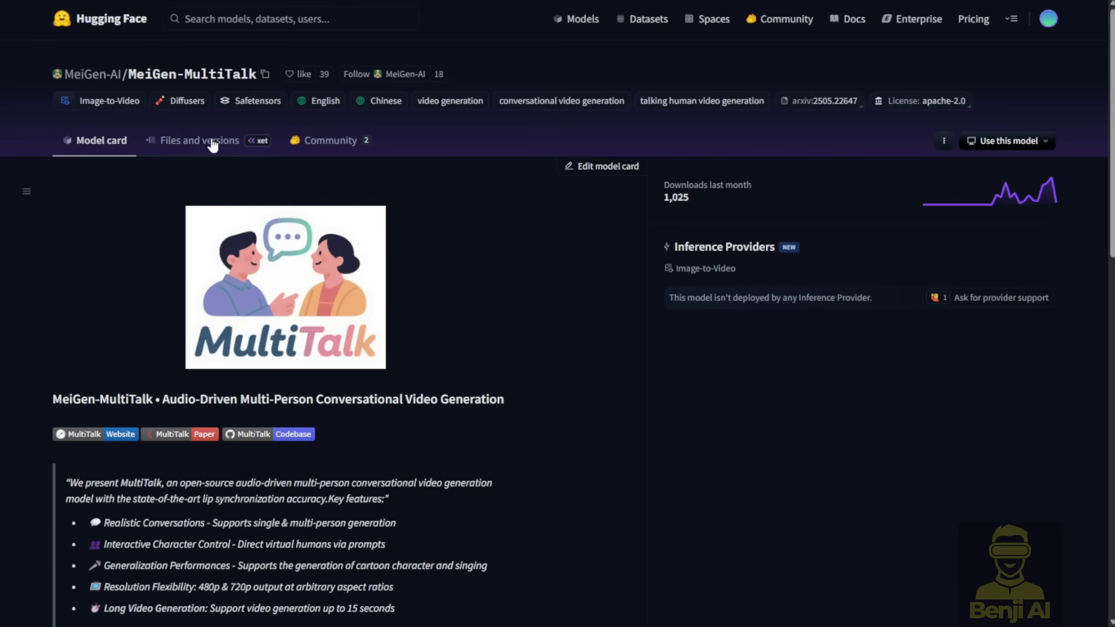
Step: List MeiGen-MultiTalk's files, selecting the 9.95 GB multitalk.safetensors, then show WanVideoWrapper's branches
left_click(213, 141)
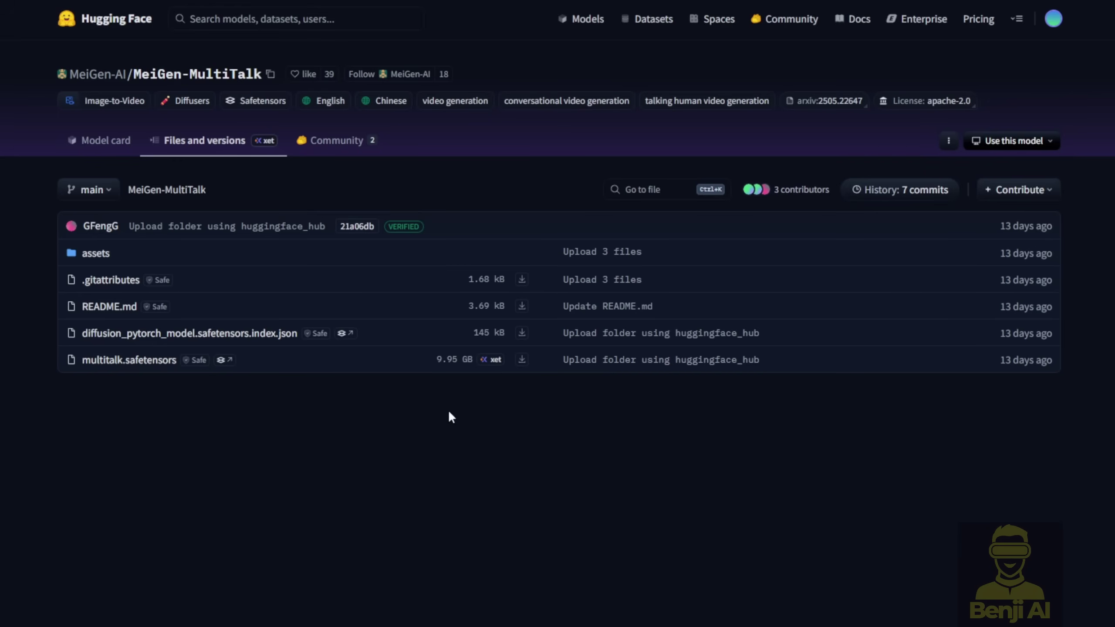
left_click_drag(176, 360, 79, 364)
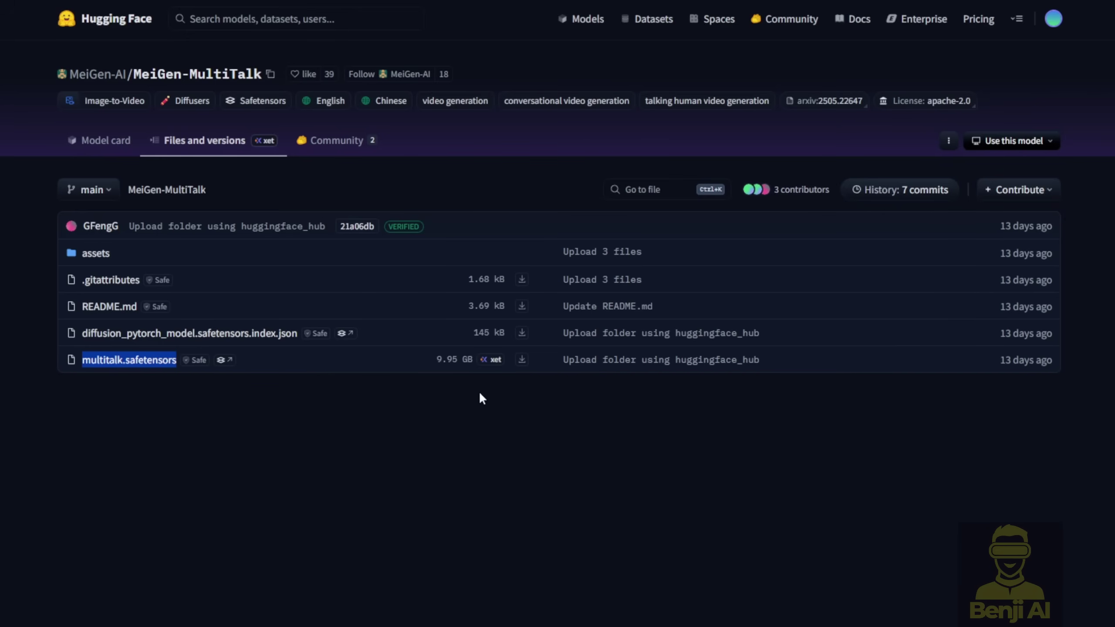
left_click(395, 389)
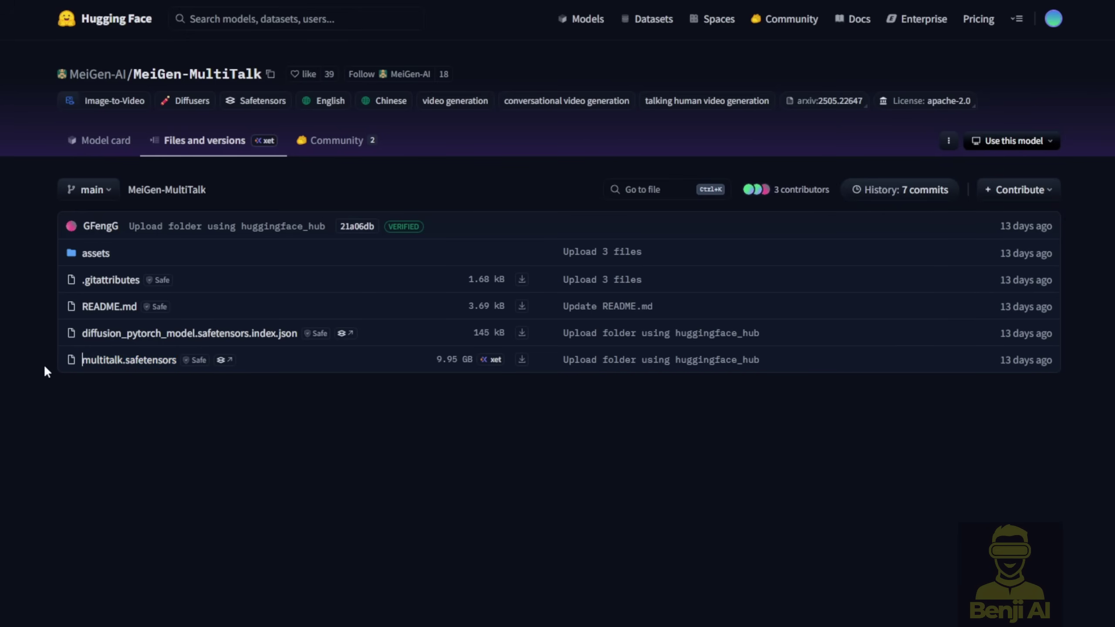
left_click_drag(46, 367, 442, 551)
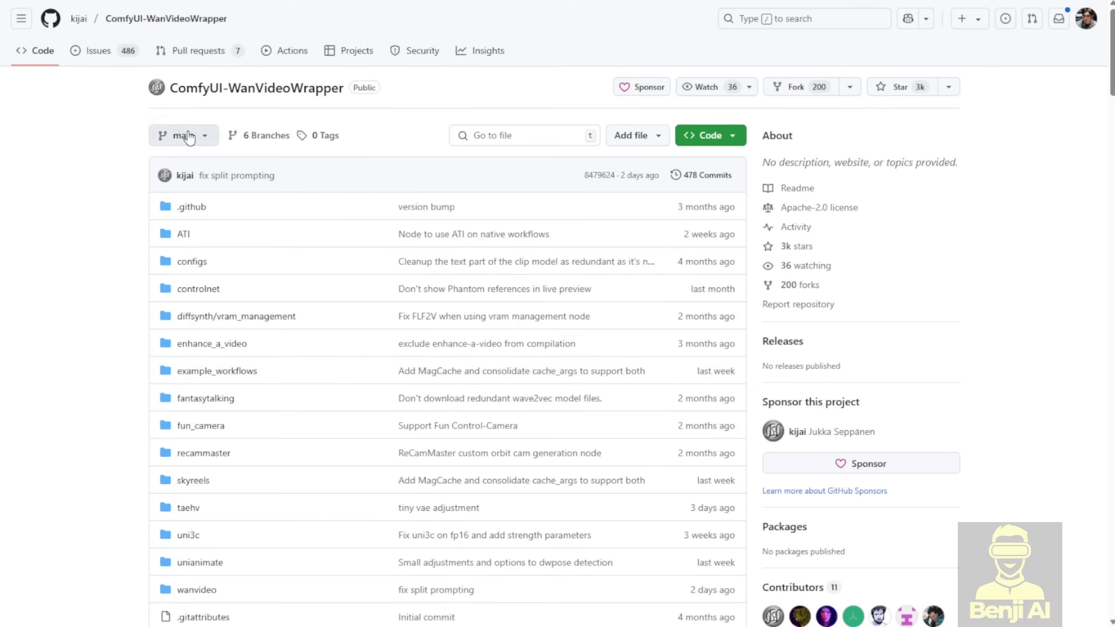
left_click(189, 138)
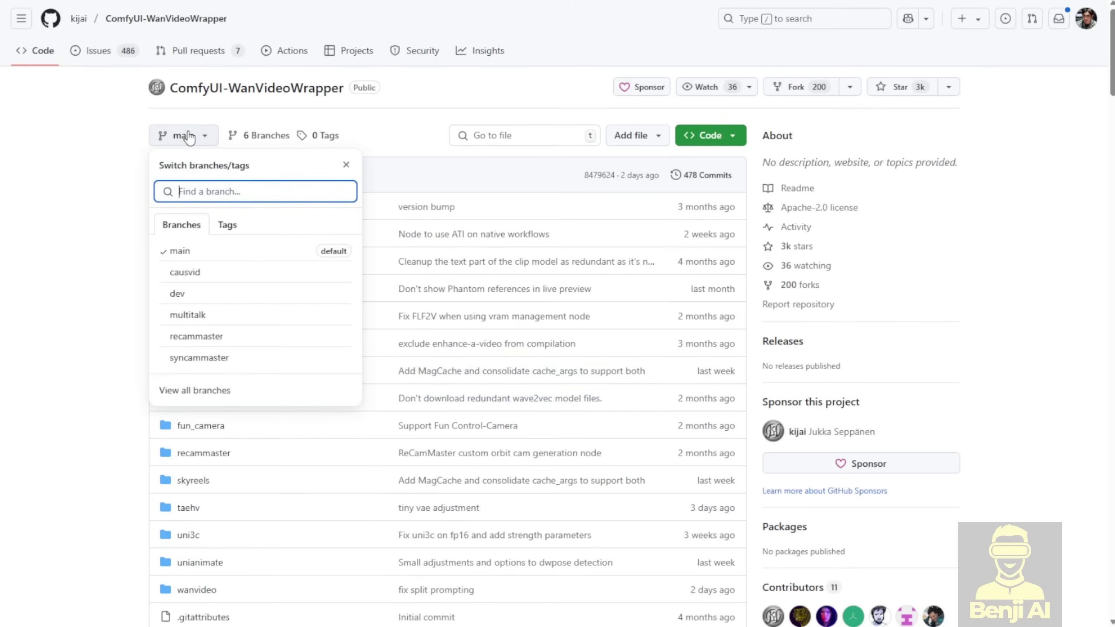
Step: Switch ComfyUI-WanVideoWrapper to its multitalk branch
left_click(194, 318)
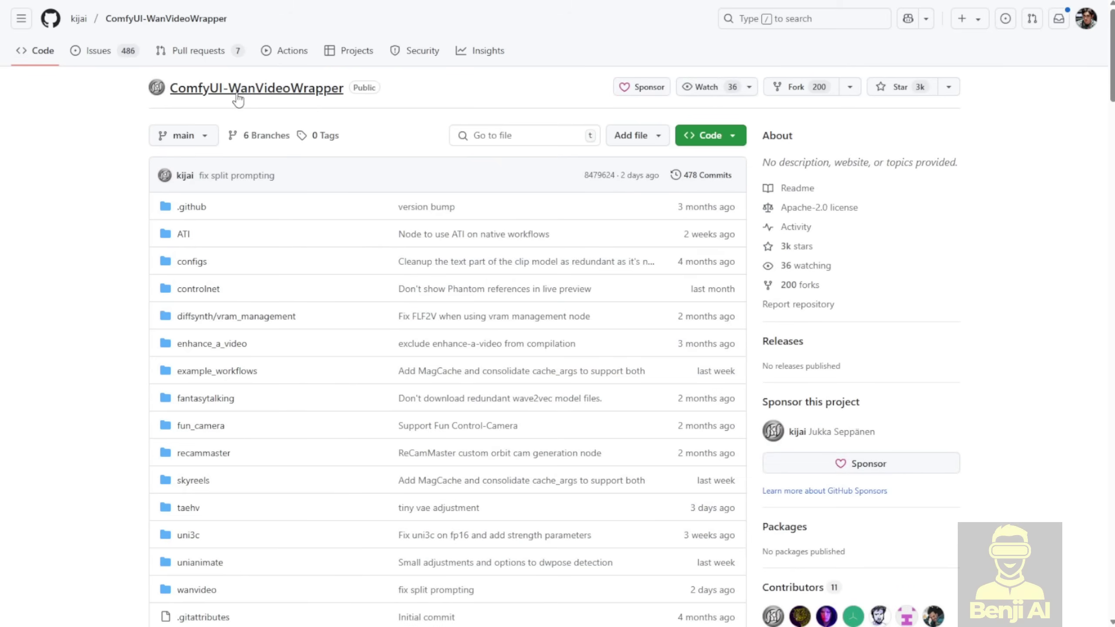
left_click(197, 137)
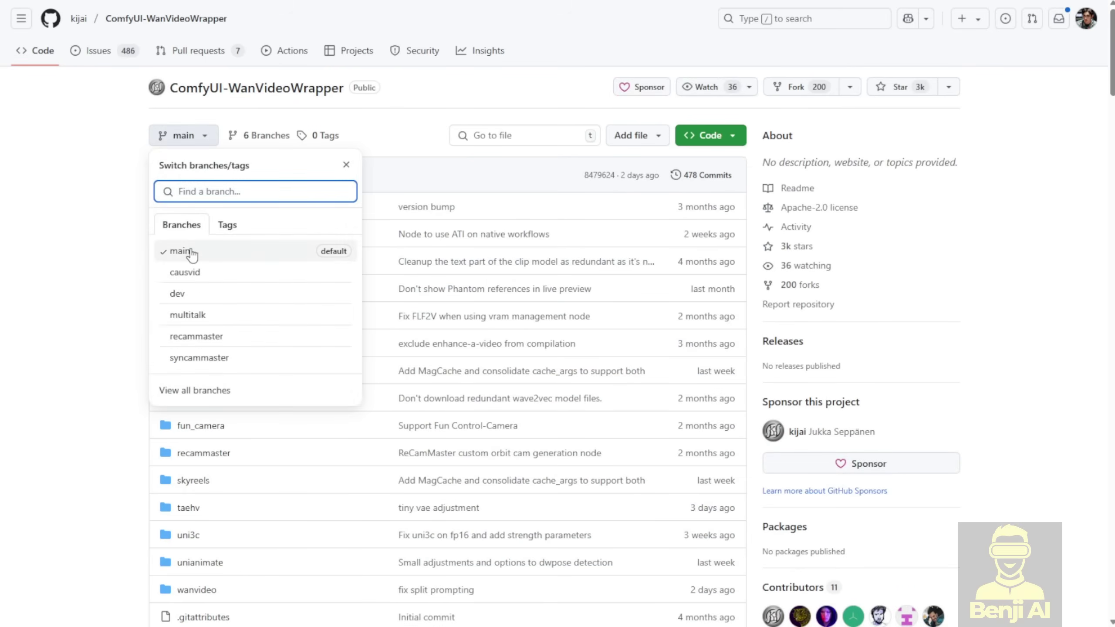
left_click(134, 226)
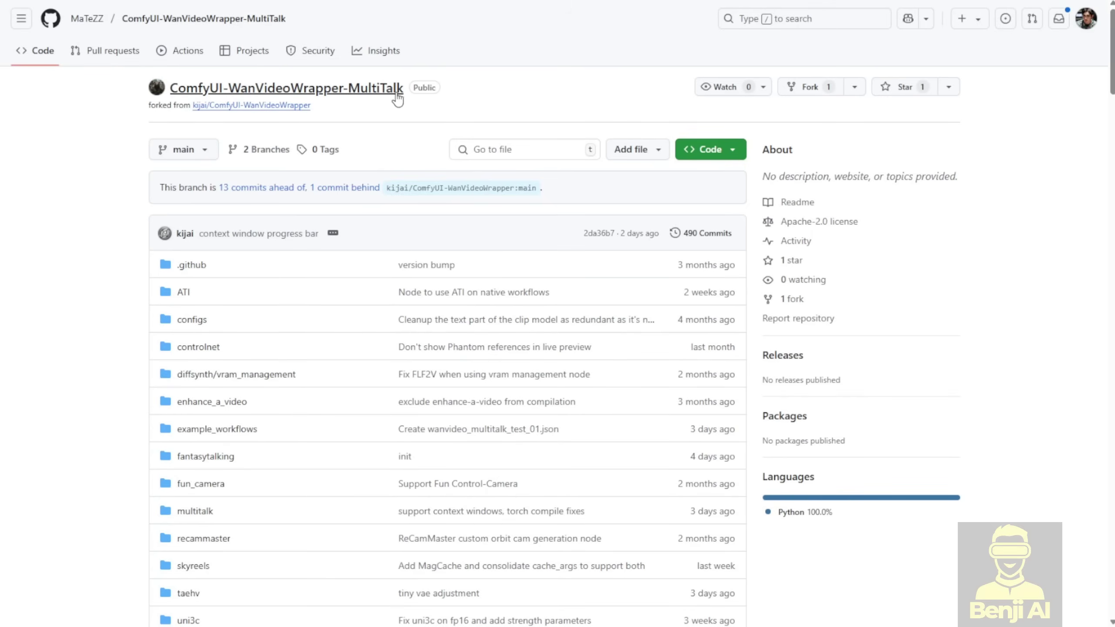
Step: From the ComfyUI-WanVideoWrapper-MultiTalk fork, open its upstream repo and switch it to the multitalk branch
left_click_drag(404, 92, 261, 91)
left_click(382, 106)
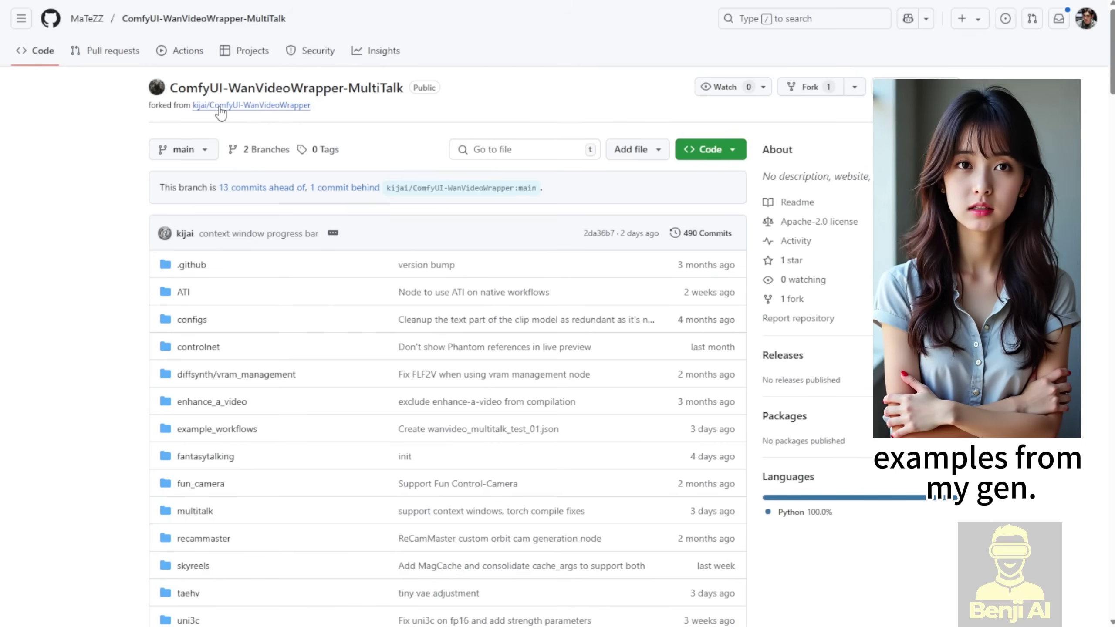
left_click(247, 107)
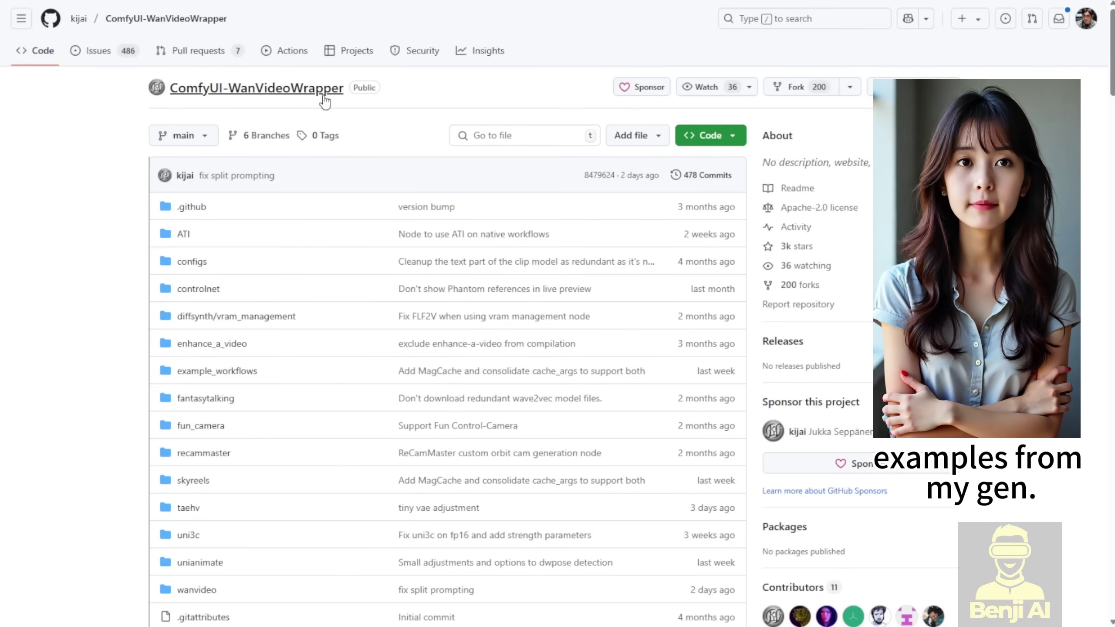
left_click(179, 136)
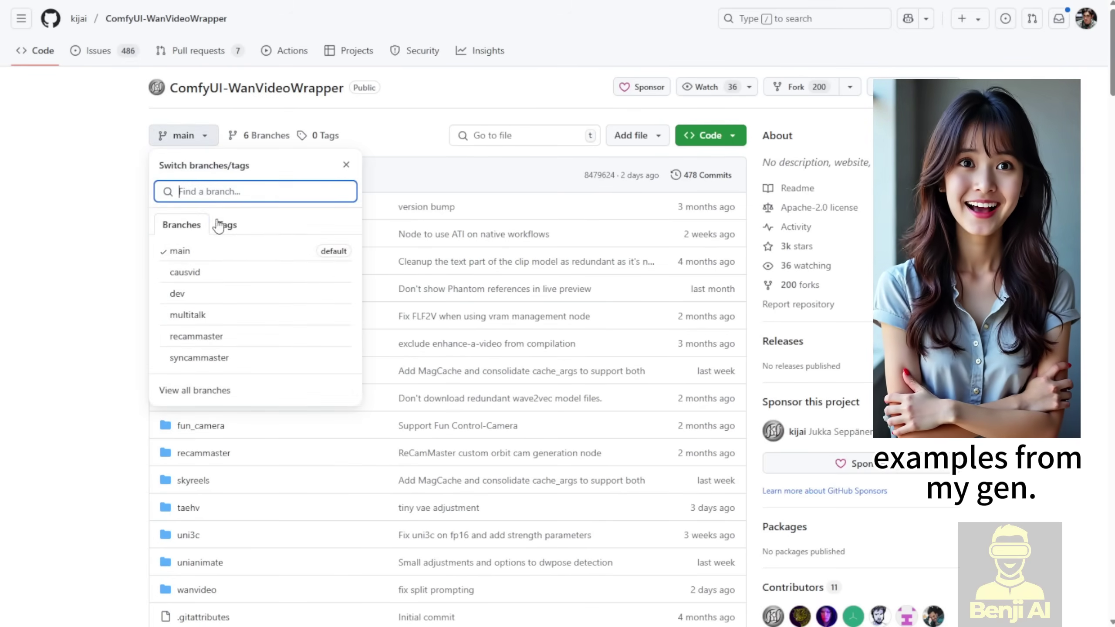
left_click(204, 314)
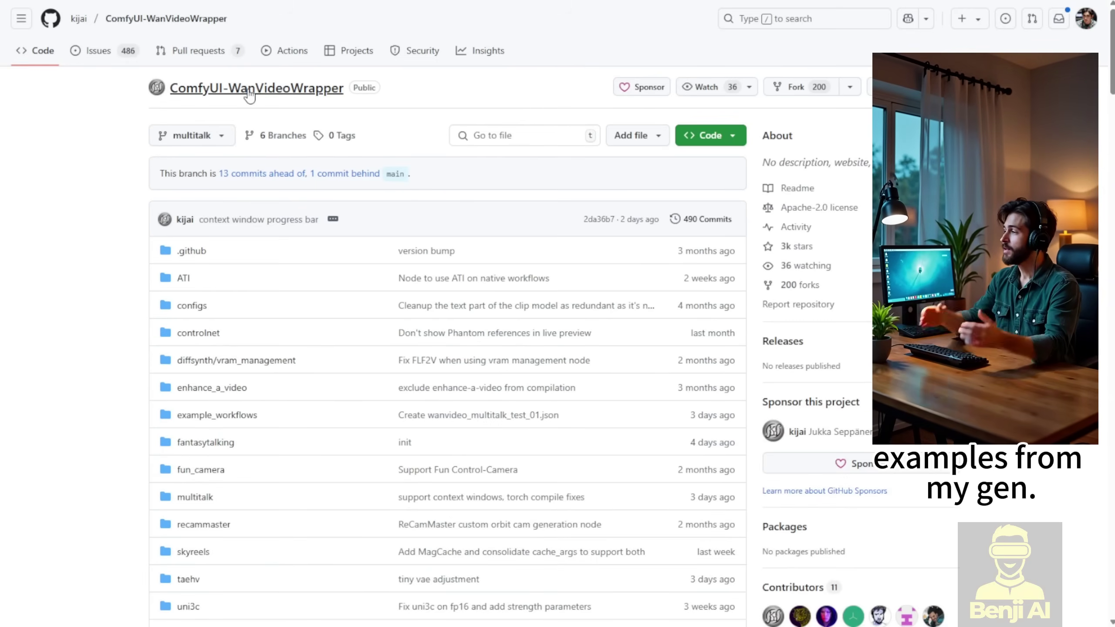
left_click(208, 139)
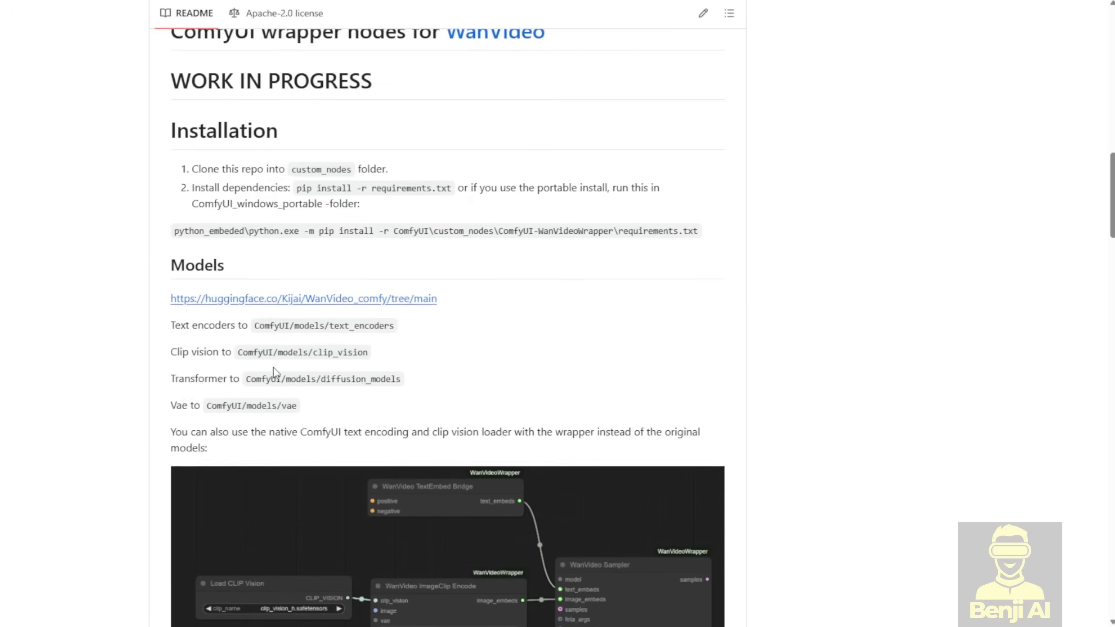
Step: Highlight the pip install requirements command and check requirements.txt's protobuf and pyloudnorm entries
scroll(281, 307, "down", 3)
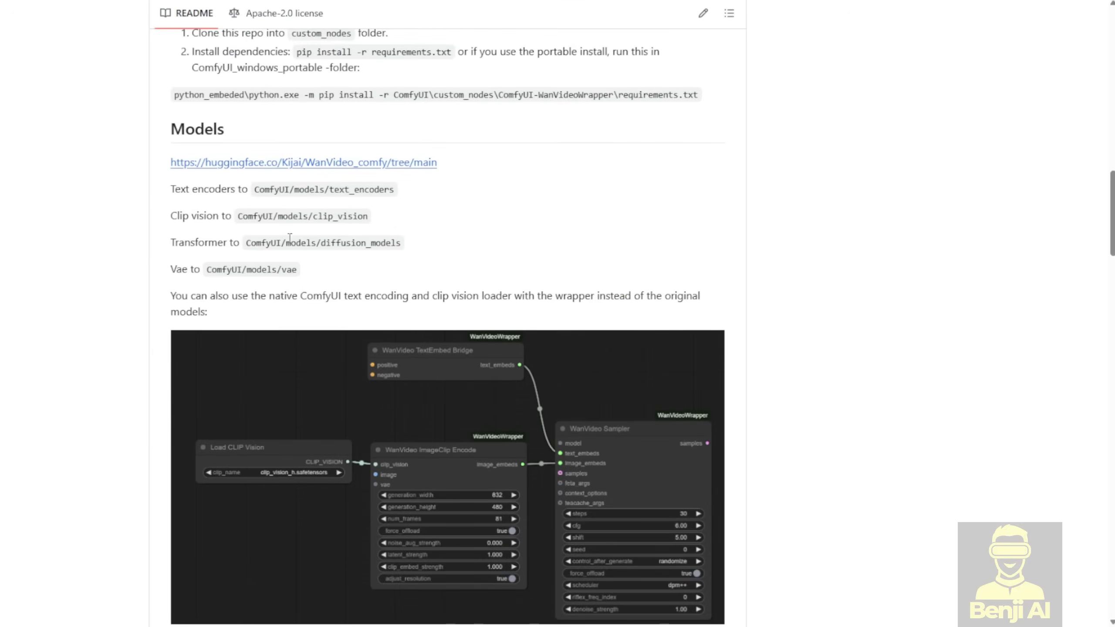
scroll(281, 260, "up", 3)
left_click_drag(300, 189, 419, 189)
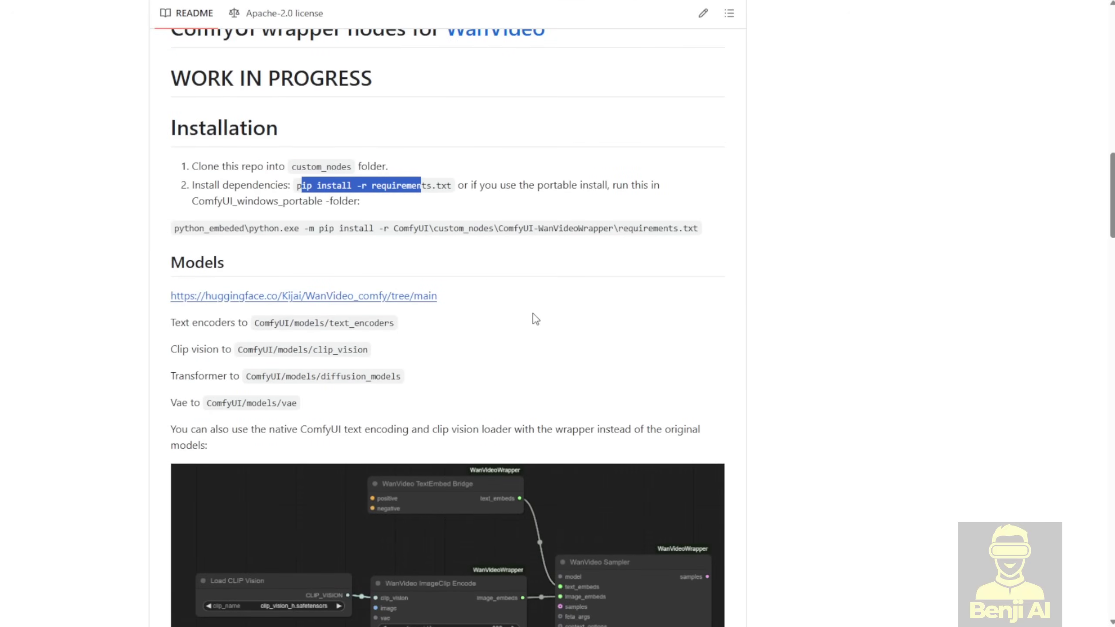
scroll(538, 319, "up", 20)
scroll(226, 341, "down", 10)
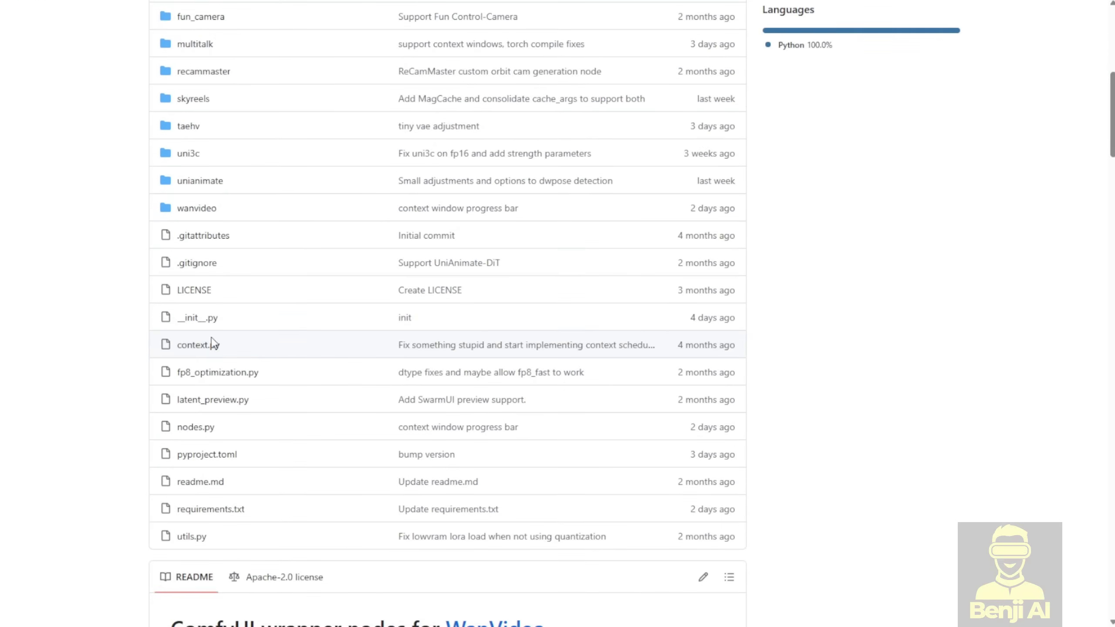
left_click(218, 511)
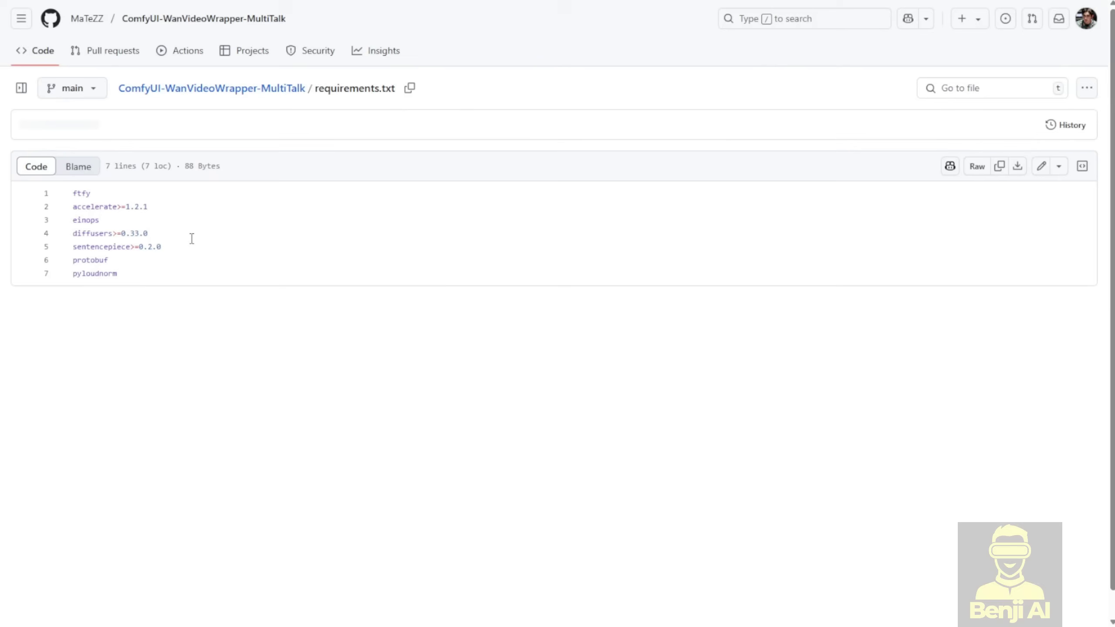
left_click_drag(134, 274, 74, 260)
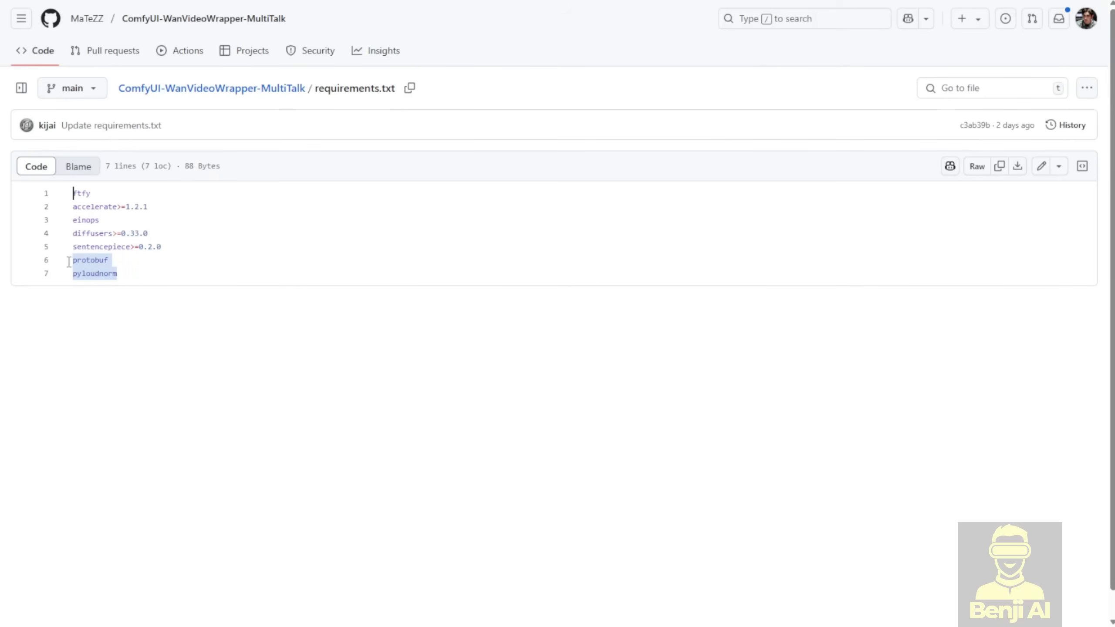
left_click(130, 274)
left_click_drag(130, 274, 75, 271)
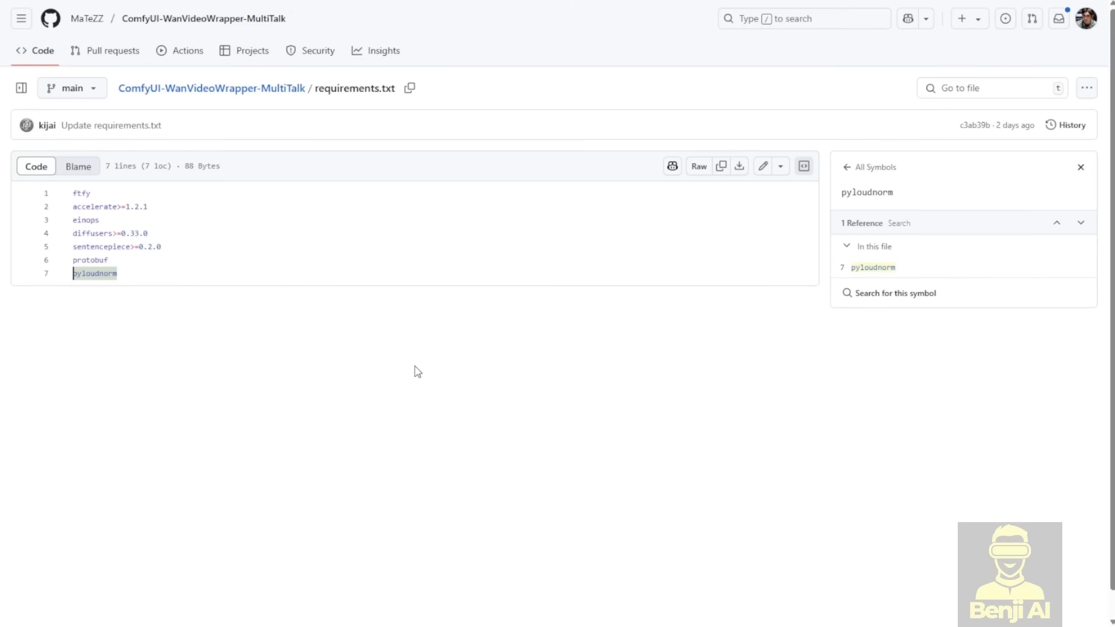
Step: Open the example_workflows folder and select wanvideo_multitalk_test_01.json
key("alt+Left")
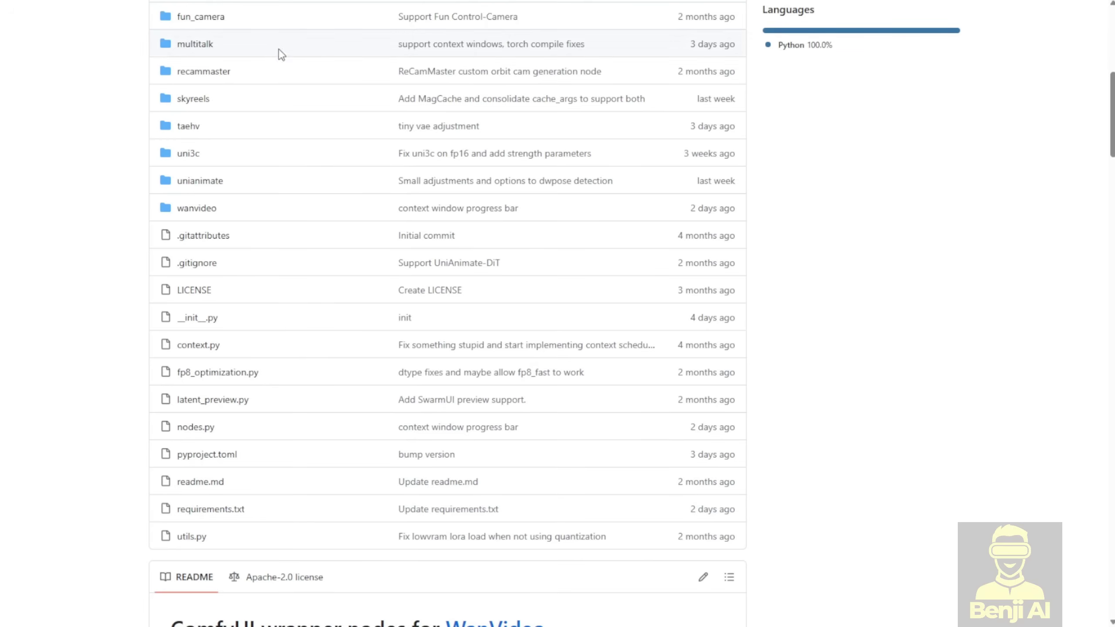
scroll(412, 162, "up", 5)
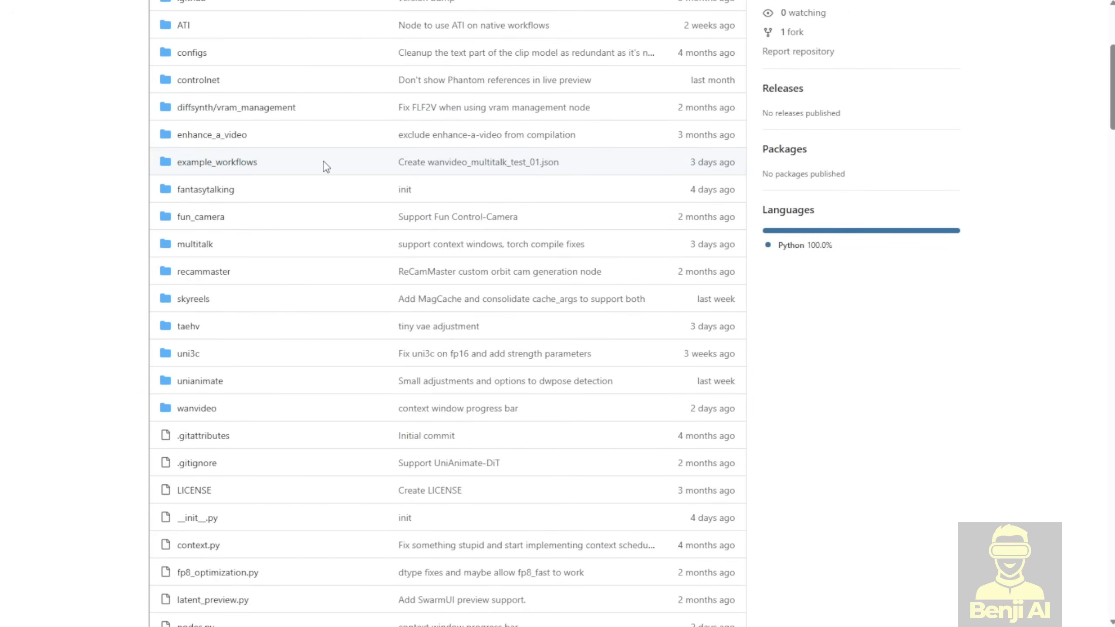
left_click(217, 161)
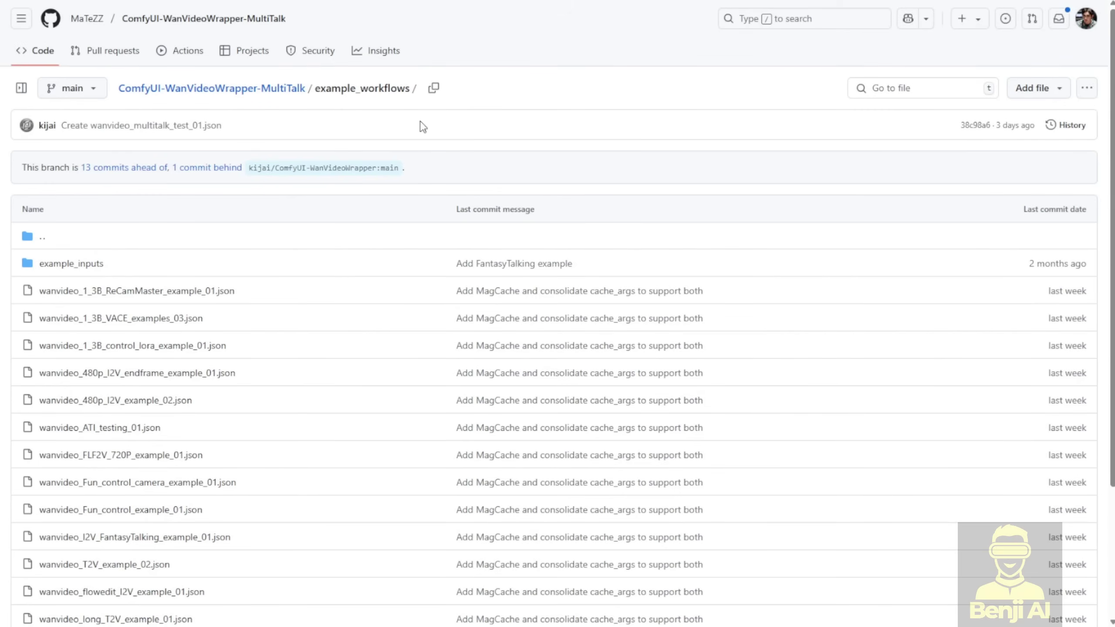
scroll(371, 289, "down", 3)
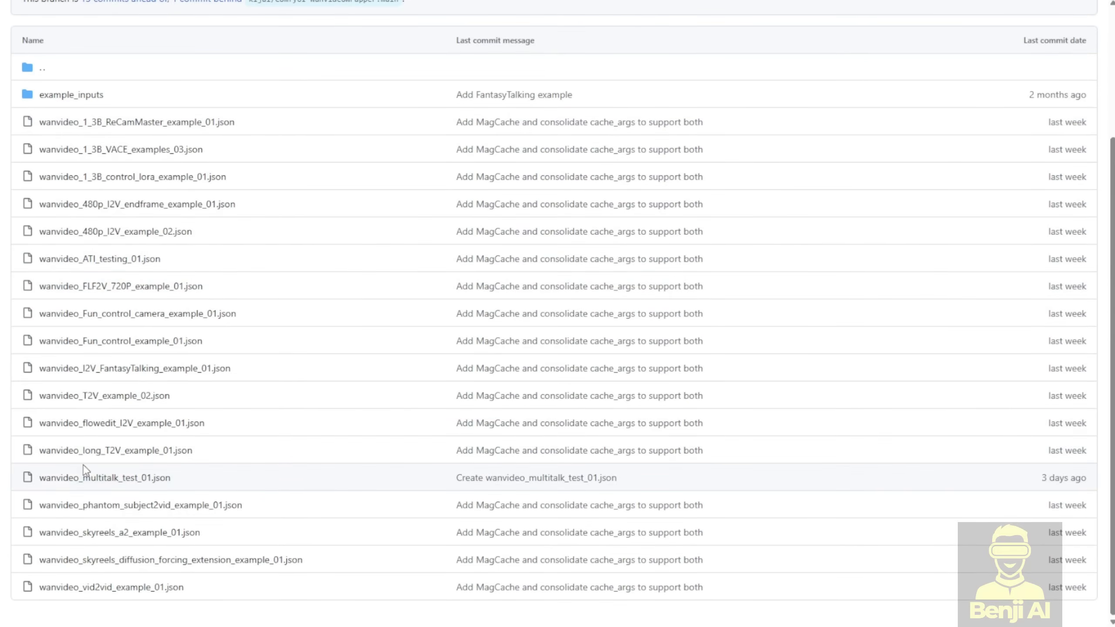
left_click_drag(172, 478, 41, 483)
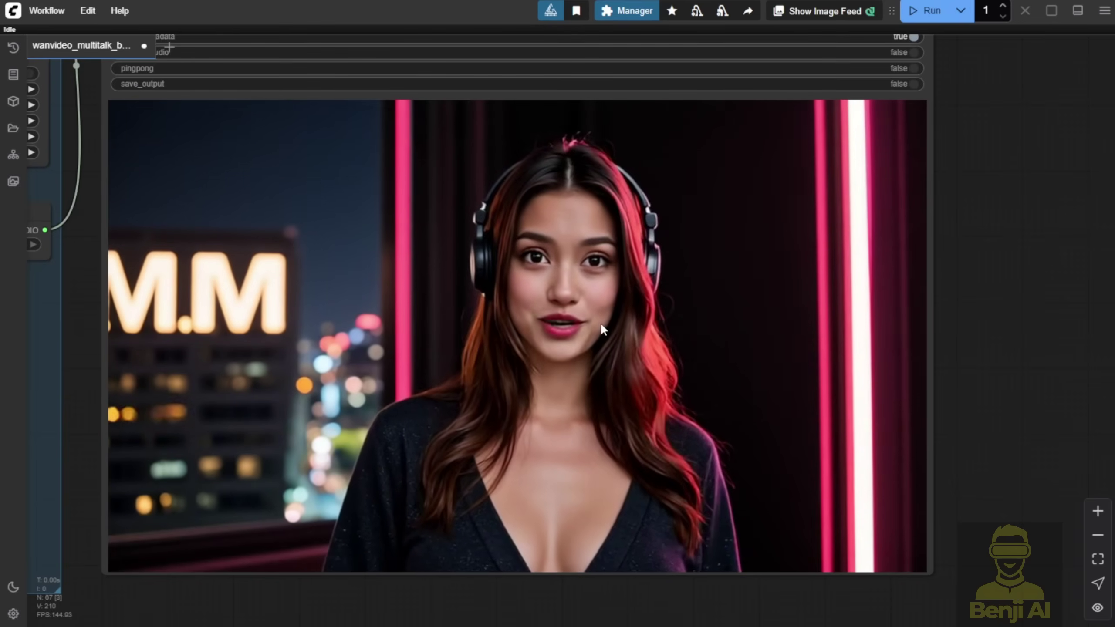
Step: In the Load Audio group, reposition Set_audio_vocals and move Set_src_audio under AudioCrop
scroll(497, 286, "down", 5)
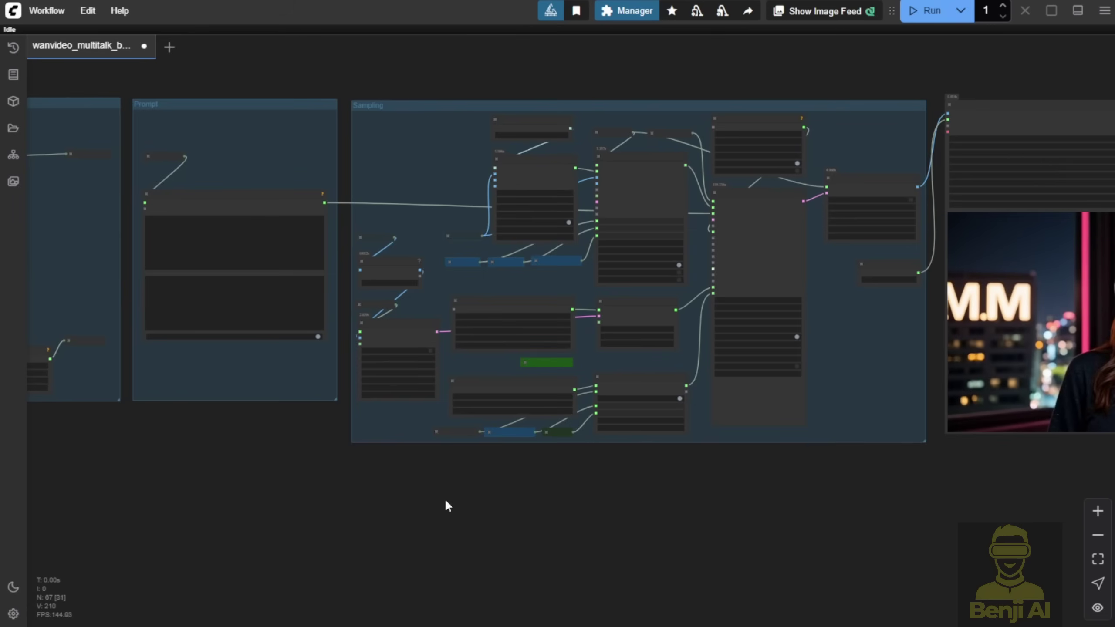
left_click_drag(423, 511, 498, 508)
scroll(498, 509, "up", 2)
left_click_drag(364, 487, 479, 360)
scroll(740, 394, "down", 6)
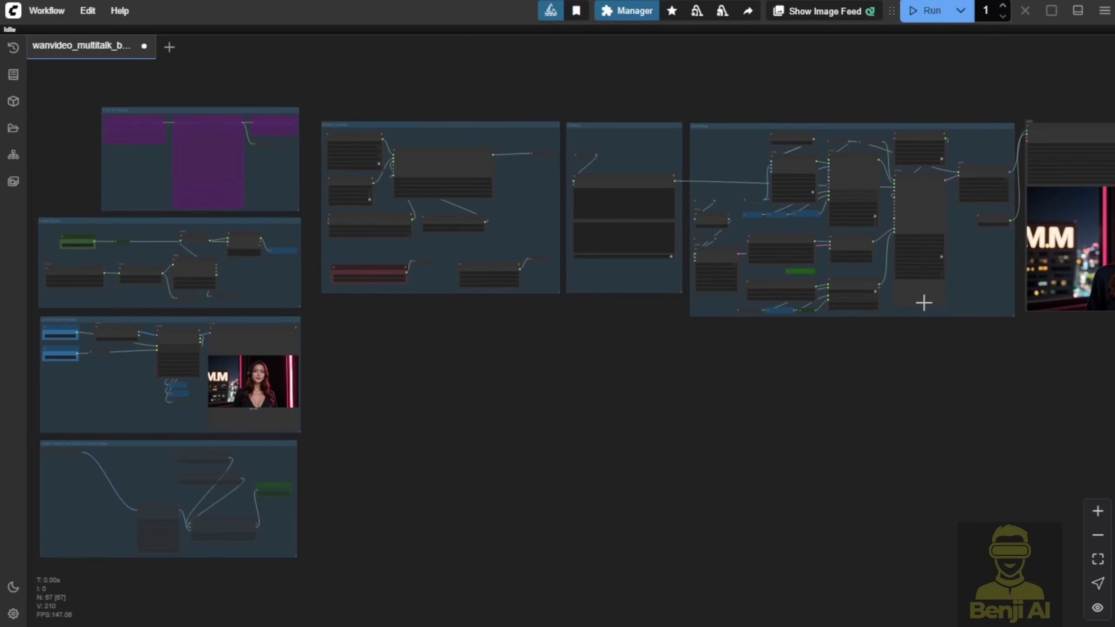
left_click_drag(428, 319, 498, 386)
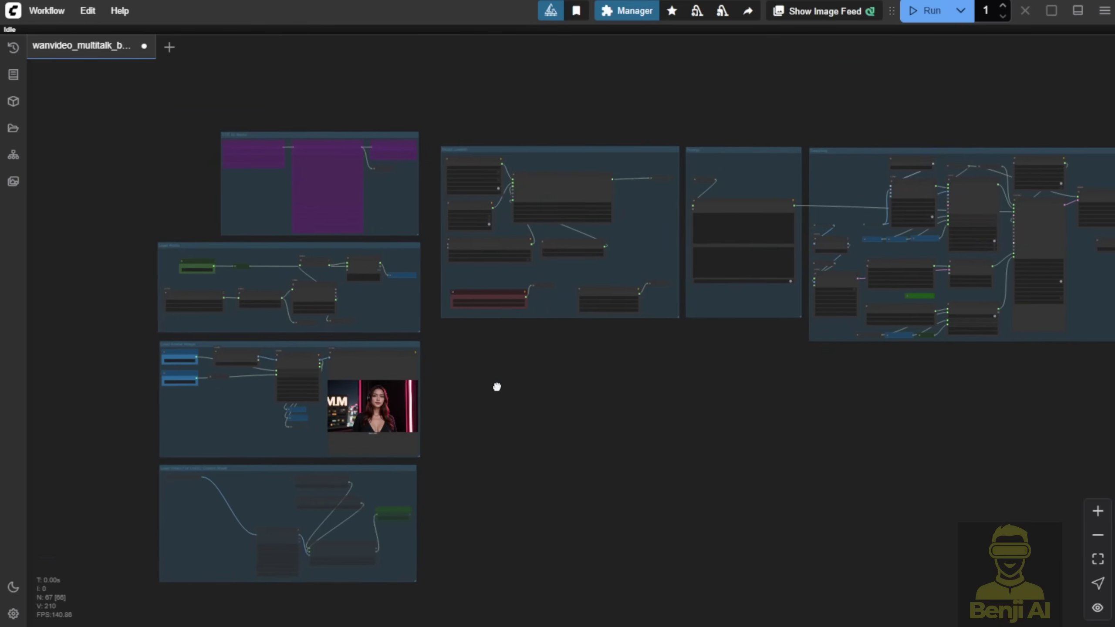
scroll(164, 310, "up", 10)
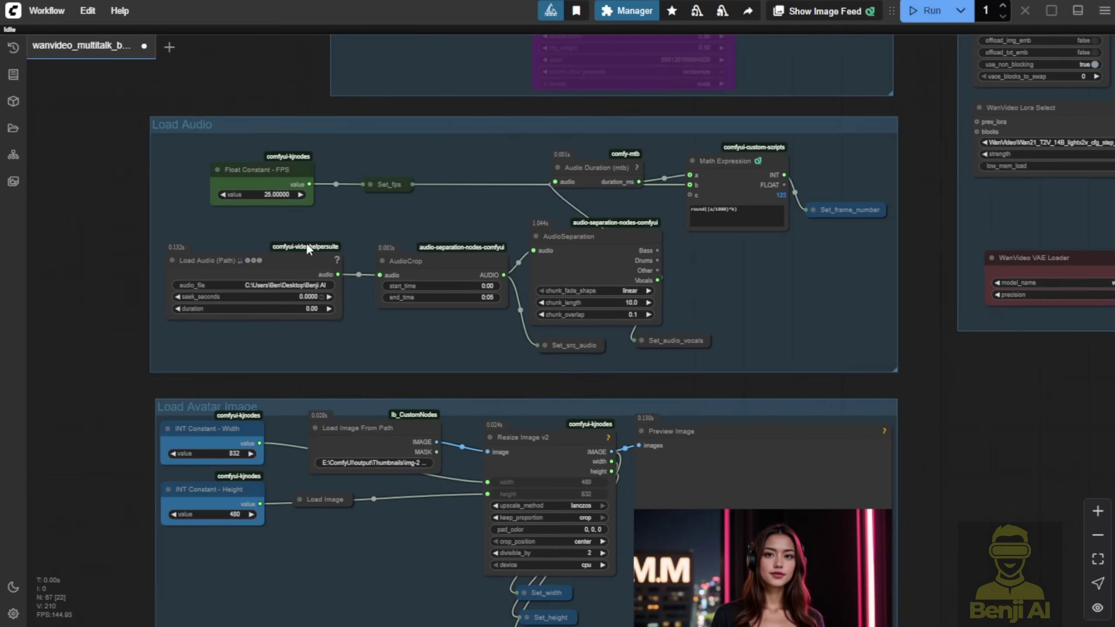
scroll(461, 308, "up", 4)
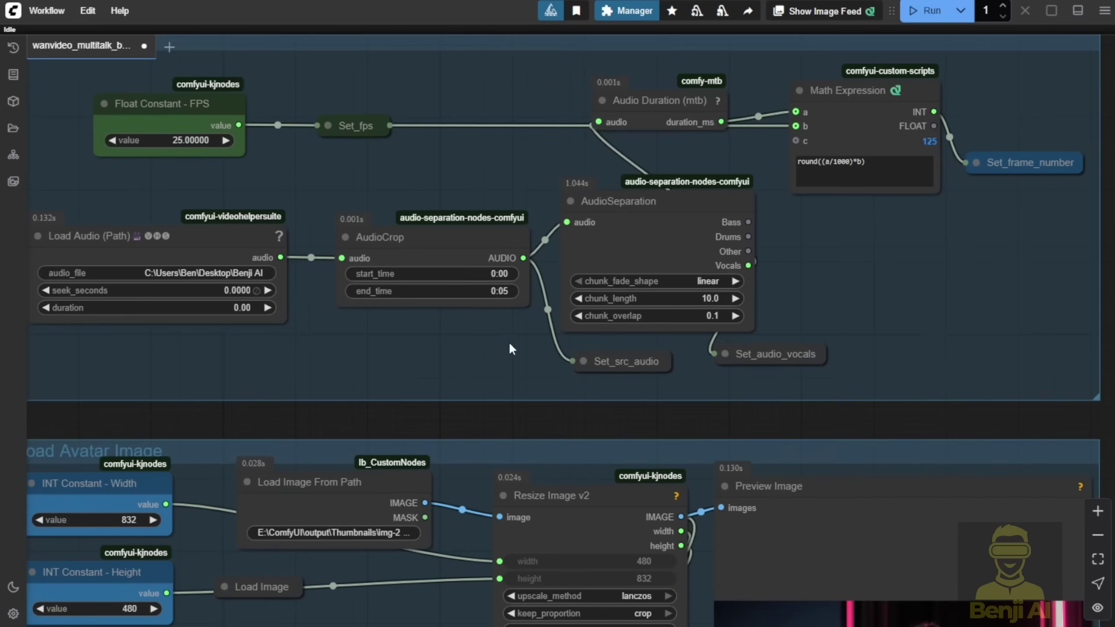
left_click_drag(509, 342, 160, 344)
left_click_drag(440, 363, 514, 354)
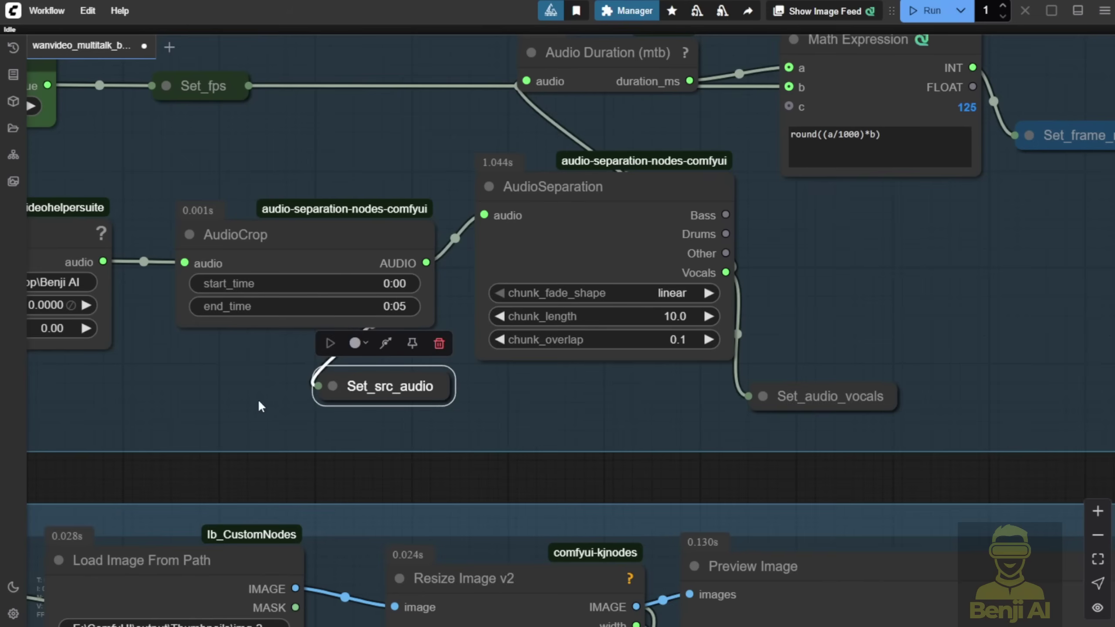
left_click_drag(262, 398, 400, 421)
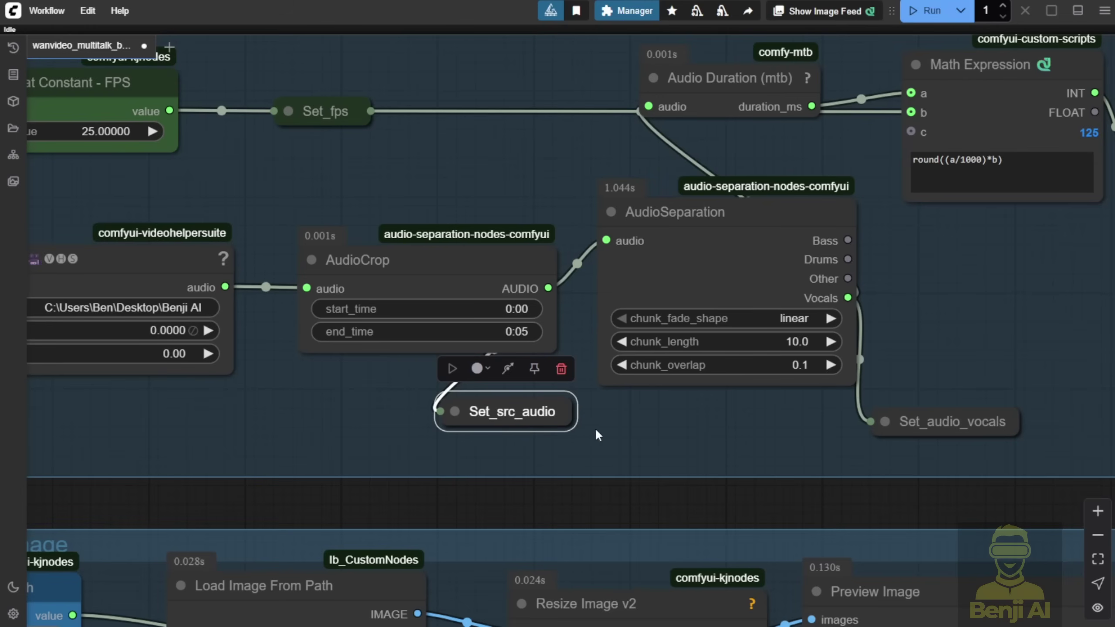
left_click(669, 423)
Step: Nudge Audio Duration (mtb) up, then expand Set_frame_number and place it below Math Expression
scroll(614, 351, "up", 4)
scroll(614, 352, "right", 5)
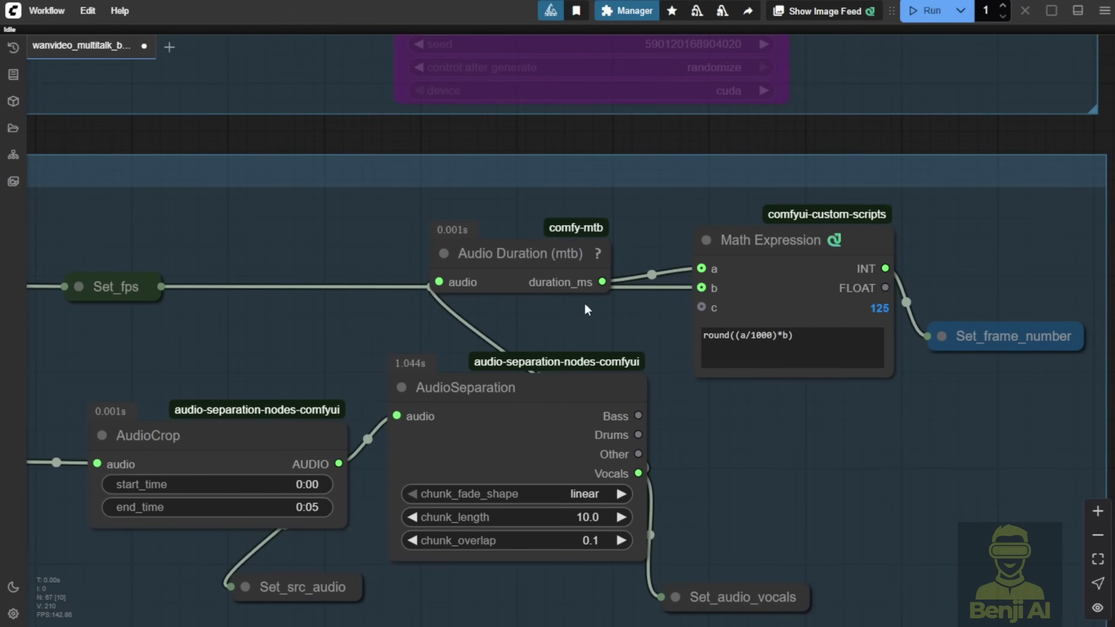
left_click(540, 262)
left_click_drag(554, 260, 556, 245)
scroll(812, 438, "right", 5)
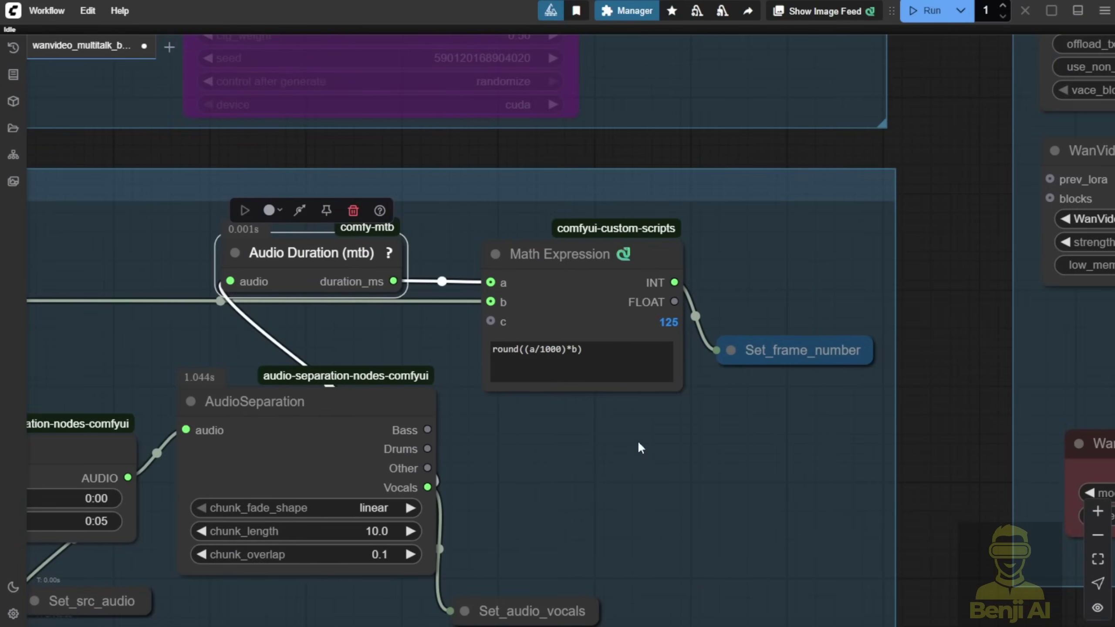
left_click(730, 349)
left_click_drag(758, 357, 691, 432)
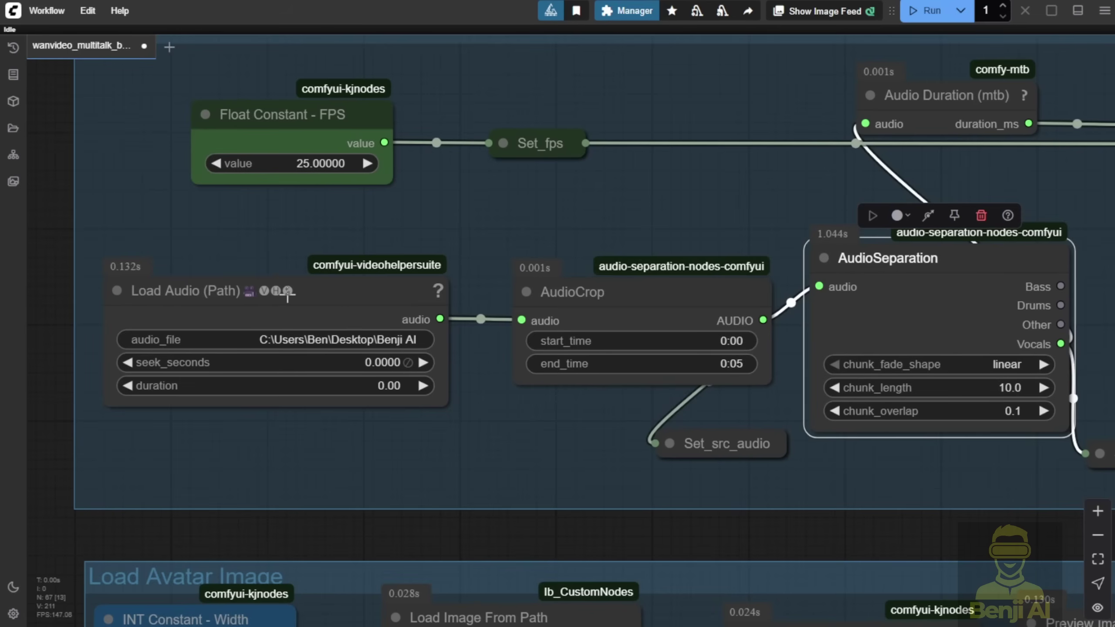
Step: Inspect Load Audio's full audio_file path, the FPS constant, and the Math Expression frame count
left_click(285, 331)
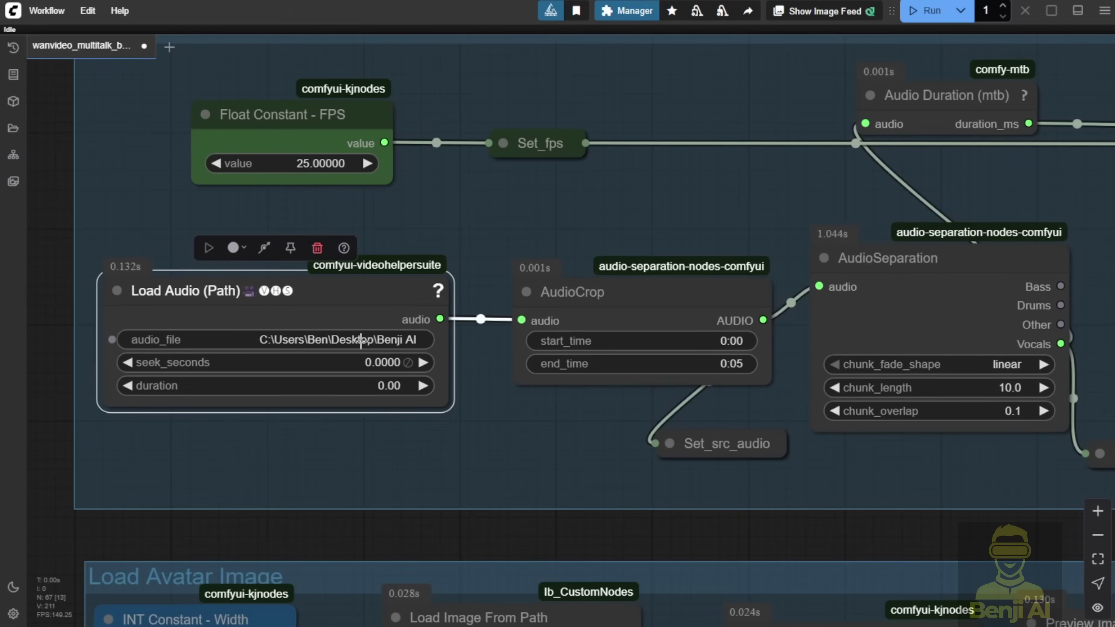
left_click(390, 339)
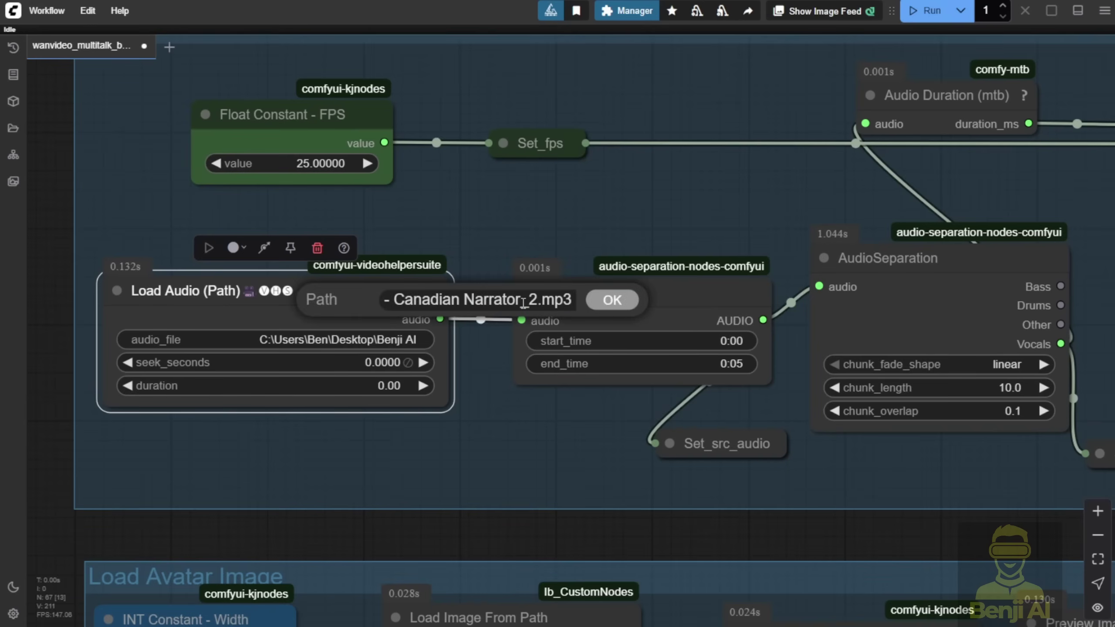
left_click(612, 300)
left_click(450, 199)
left_click_drag(450, 199, 444, 342)
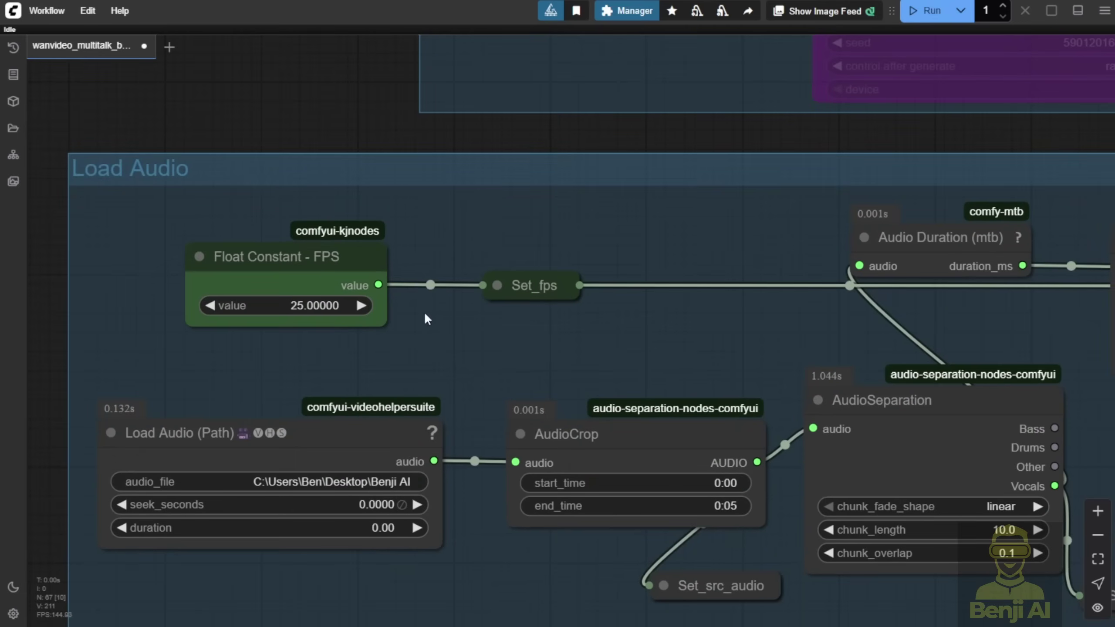
left_click(324, 275)
scroll(323, 276, "up", 4)
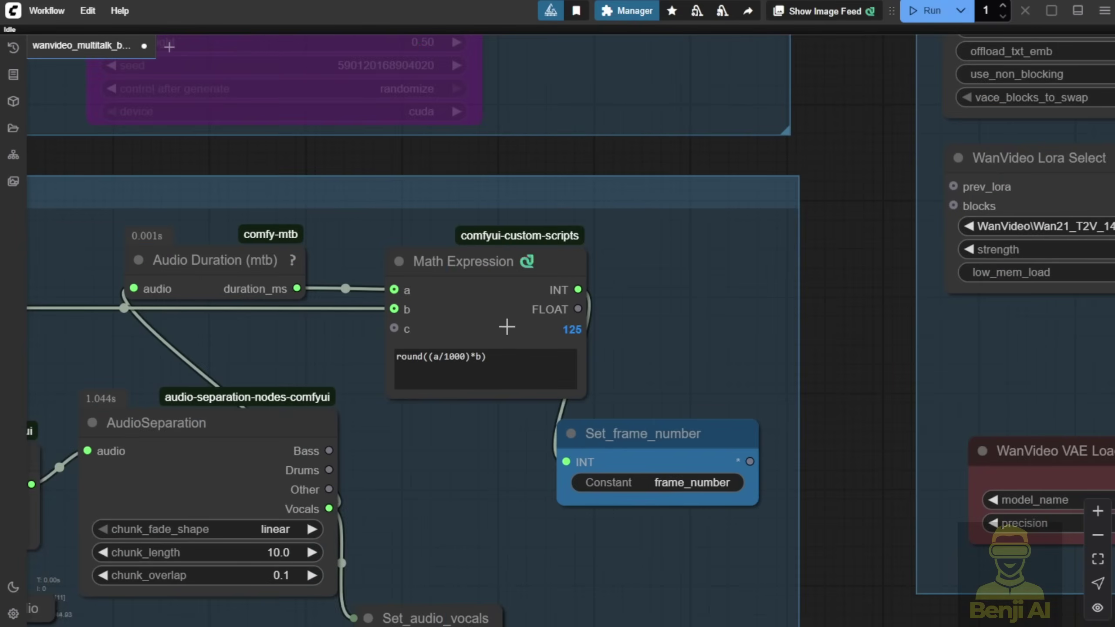
scroll(468, 249, "up", 5)
left_click(469, 249)
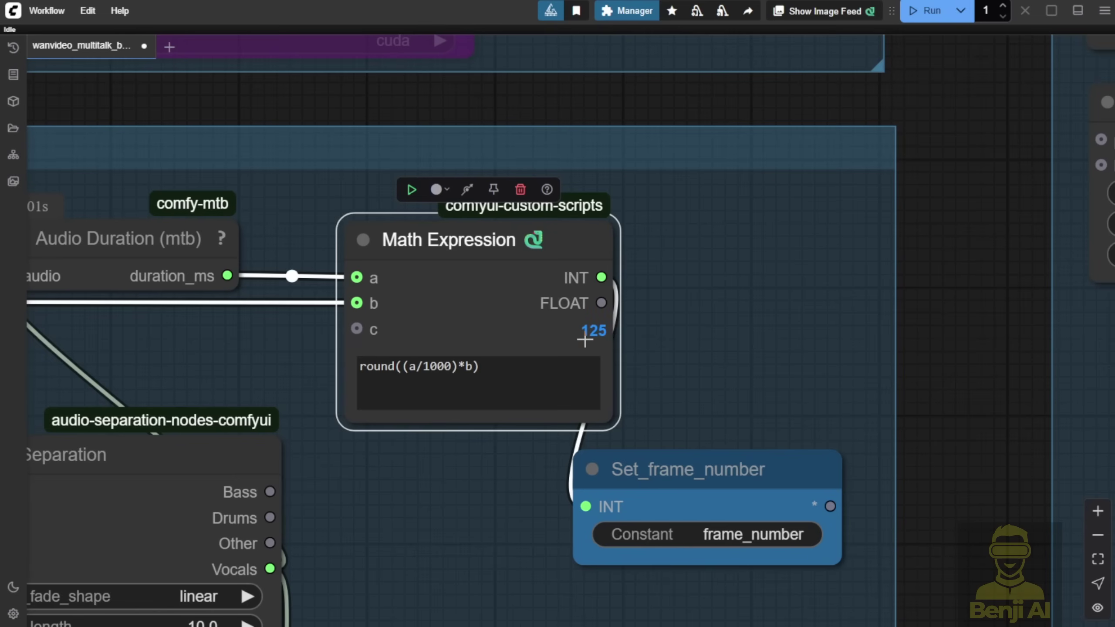
scroll(613, 359, "down", 9)
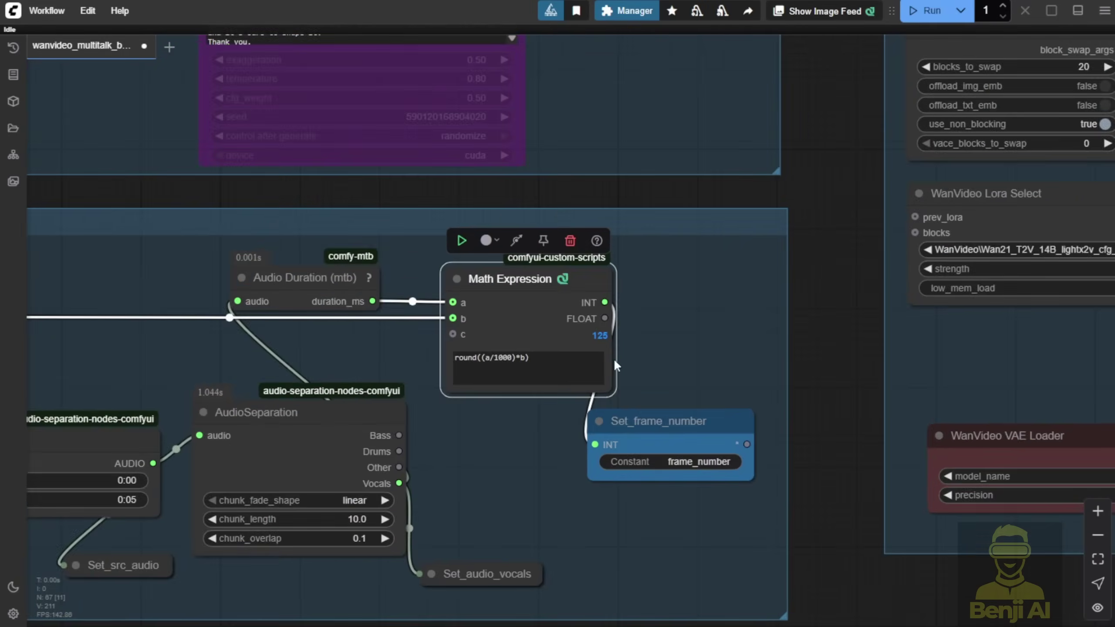
left_click_drag(629, 450, 757, 354)
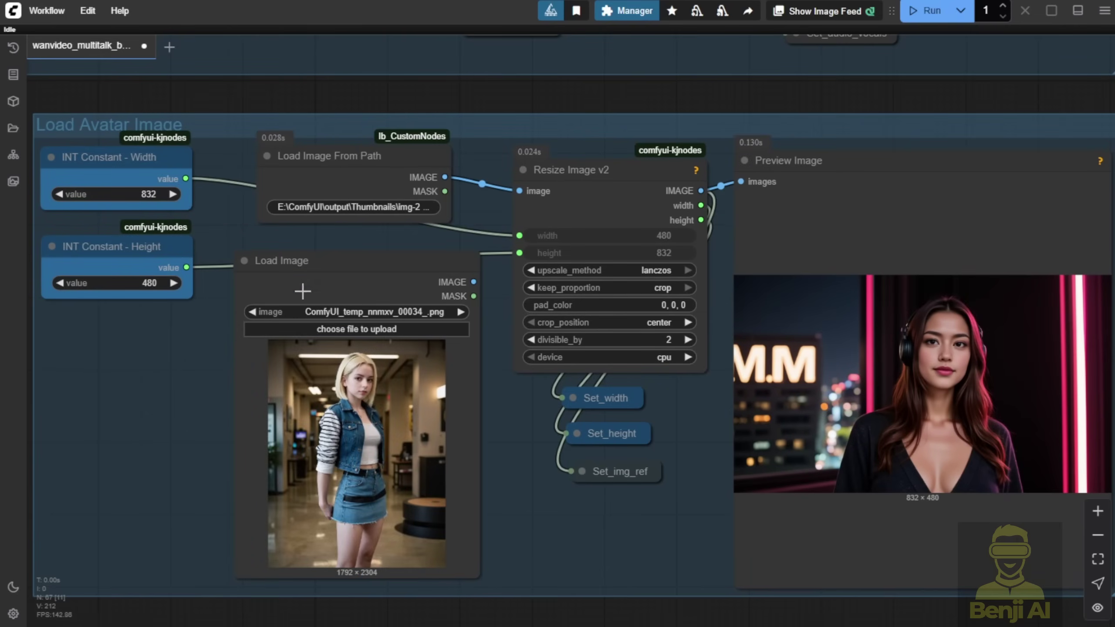
scroll(290, 276, "up", 1)
left_click(331, 269)
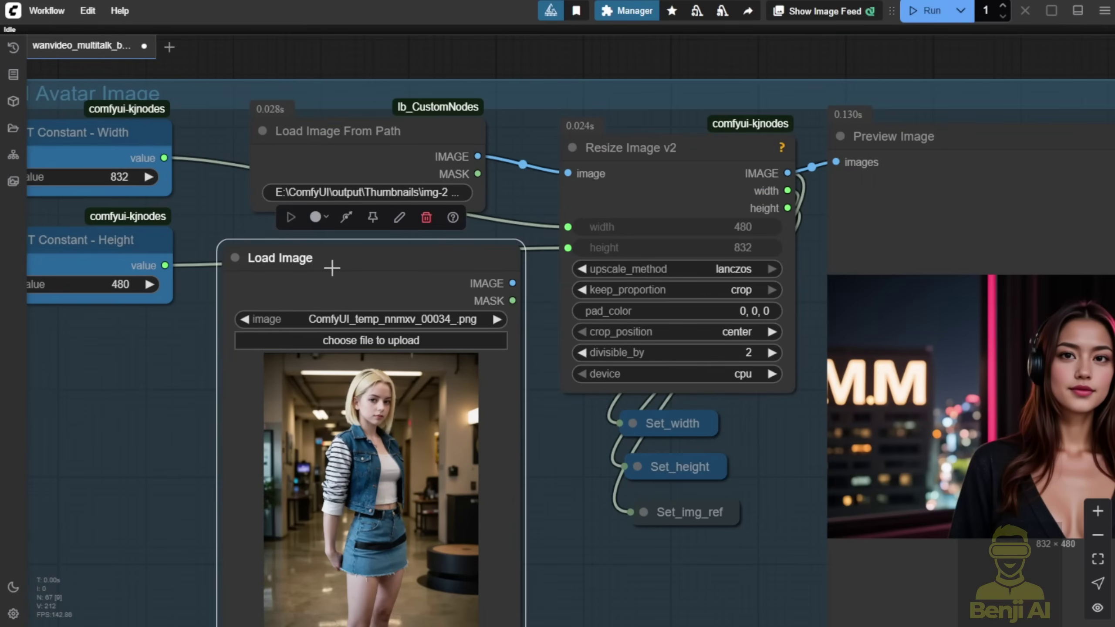
left_click(267, 153)
left_click_drag(329, 137, 300, 145)
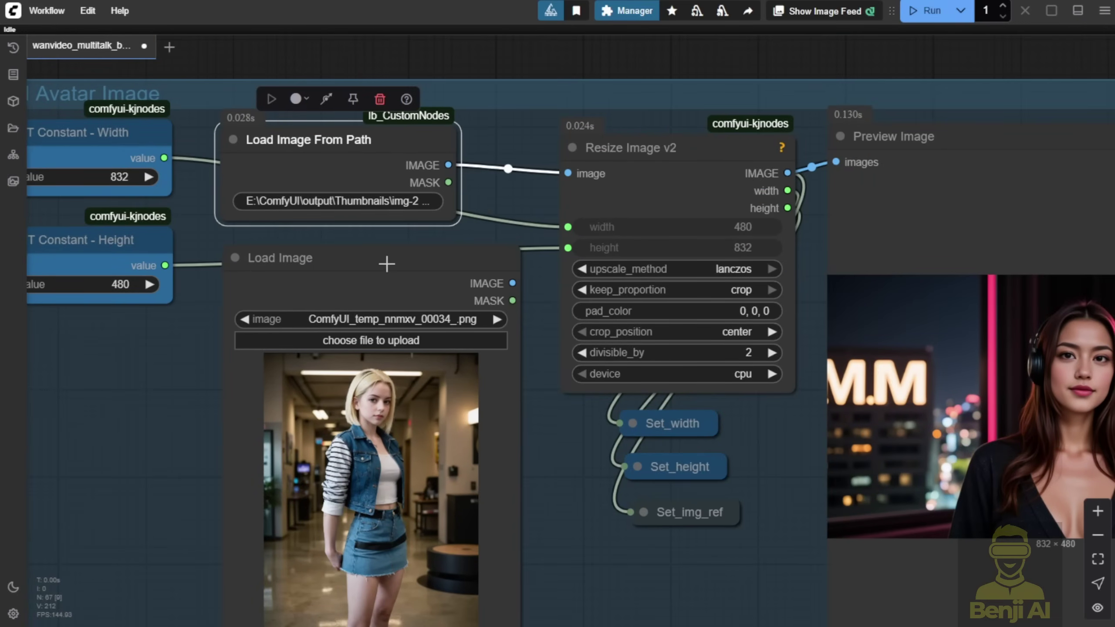
left_click(234, 258)
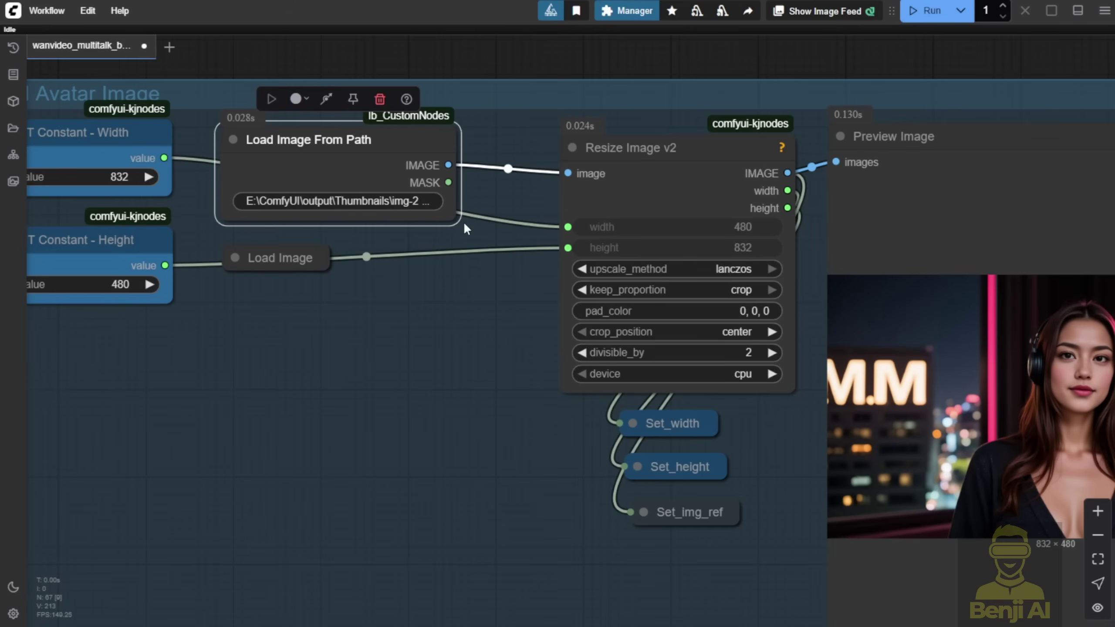
left_click_drag(466, 226, 515, 227)
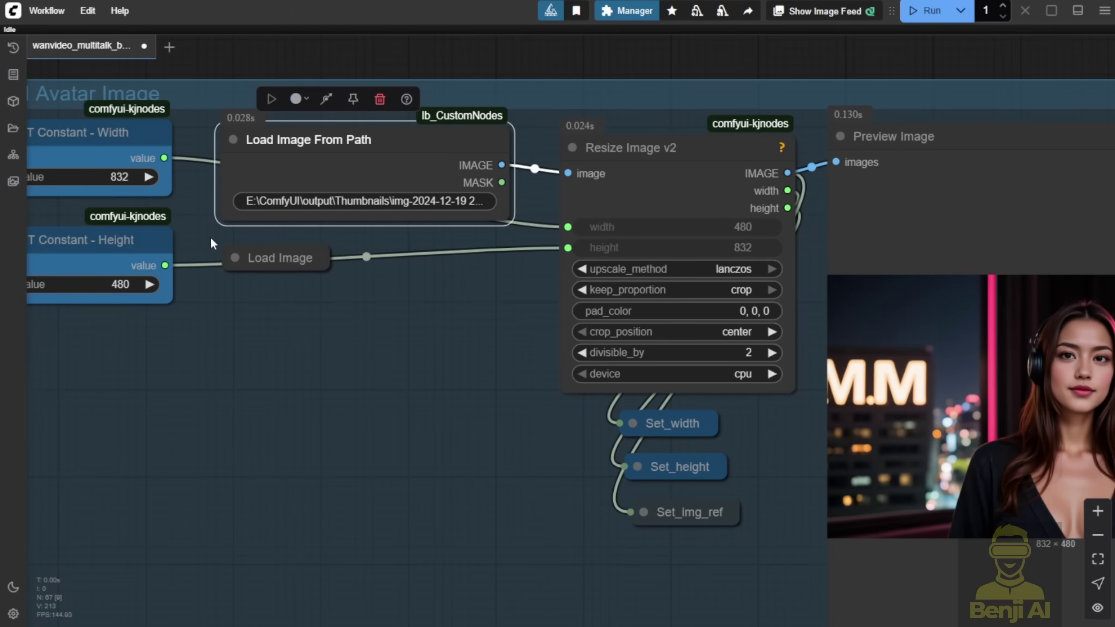
scroll(269, 460, "down", 2)
left_click_drag(368, 386, 387, 347)
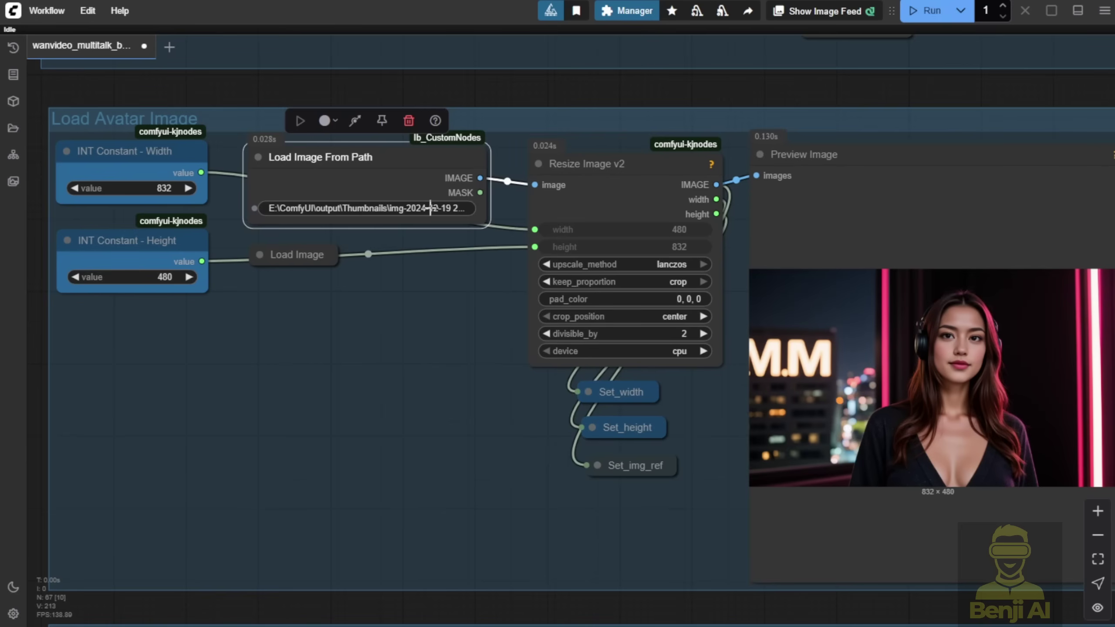
scroll(430, 208, "down", 4)
scroll(532, 394, "up", 5)
left_click(537, 440)
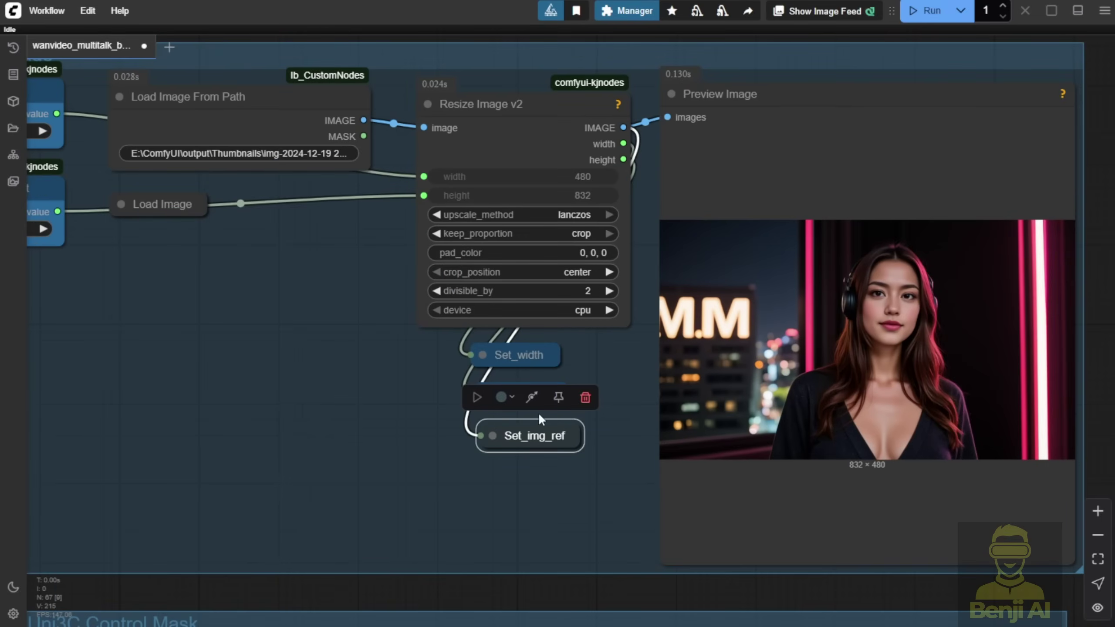
scroll(594, 415, "down", 2)
scroll(261, 316, "right", 10)
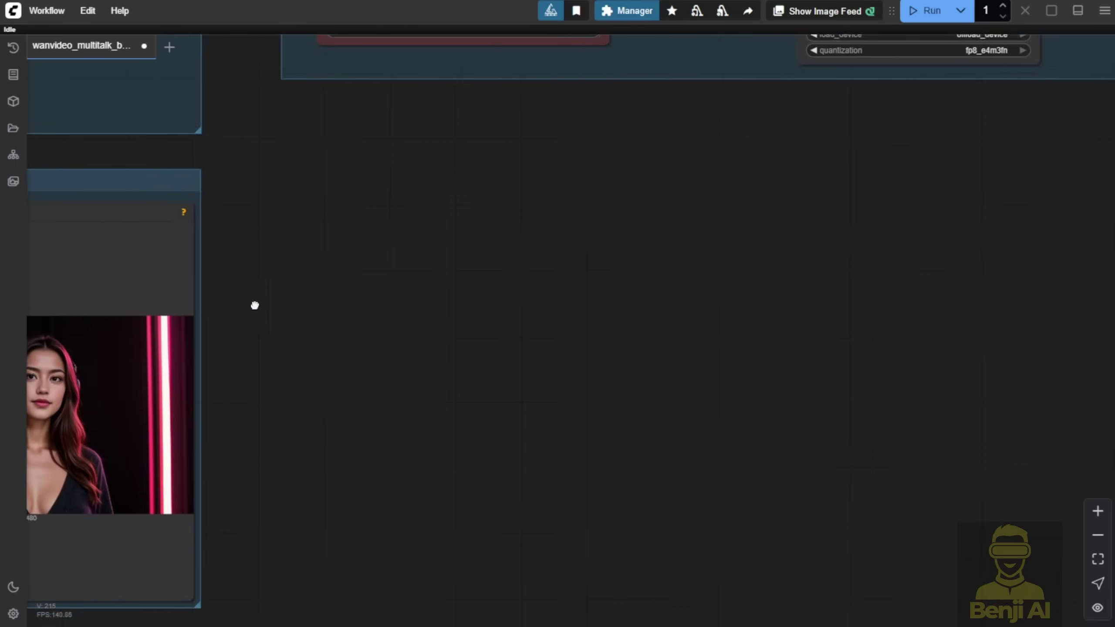
scroll(630, 270, "down", 3)
left_click_drag(630, 270, 309, 513)
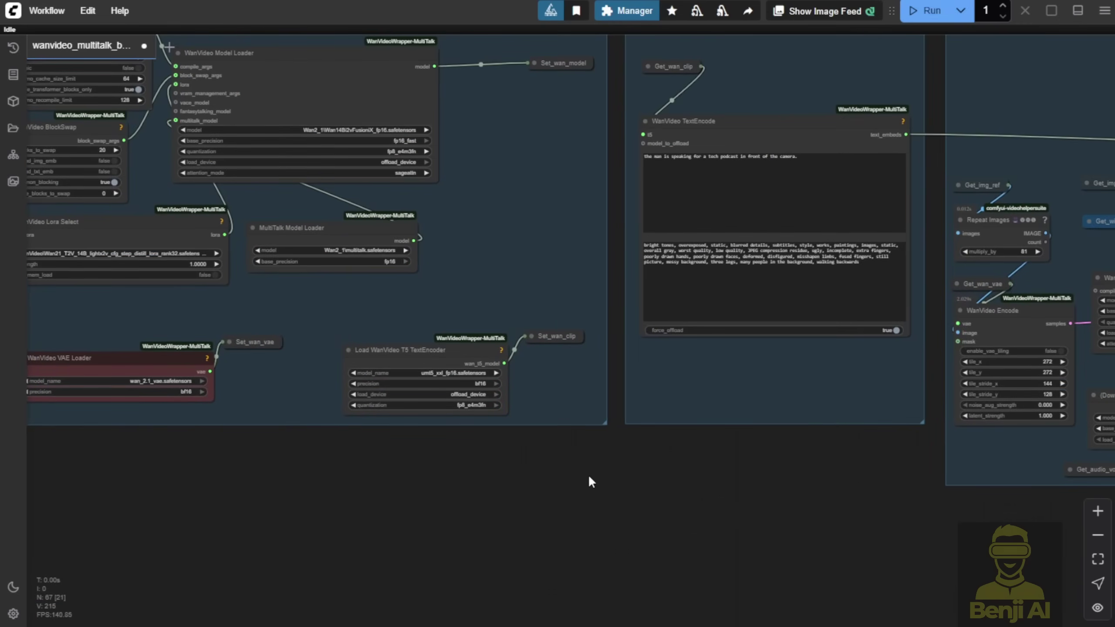
scroll(525, 485, "down", 2)
scroll(418, 516, "up", 2)
scroll(645, 563, "left", 3)
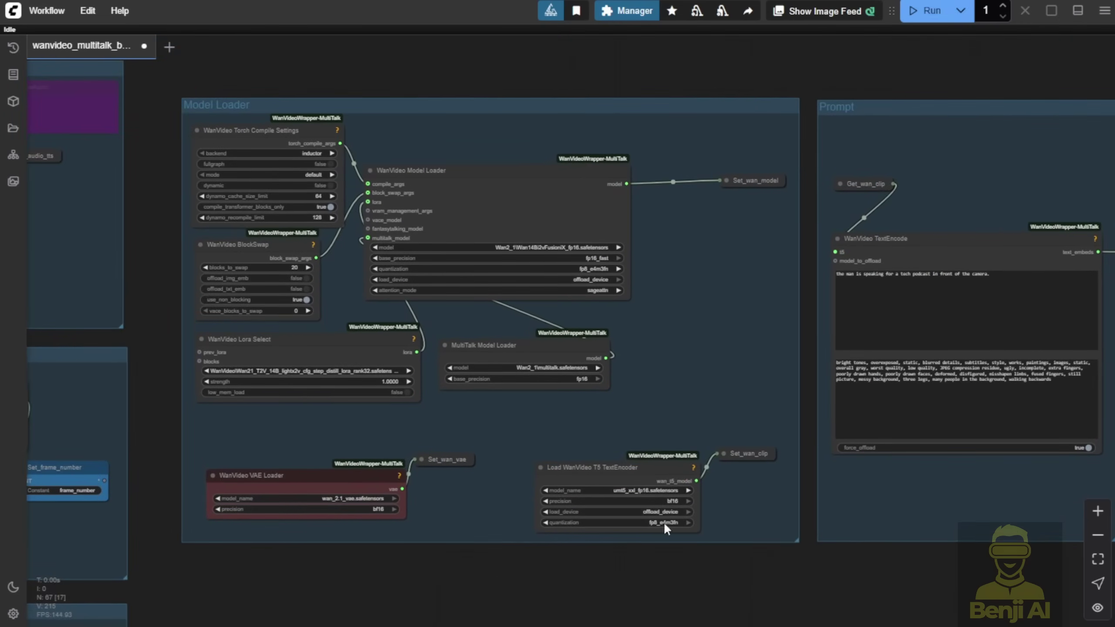
scroll(607, 283, "up", 1)
scroll(607, 283, "up", 3)
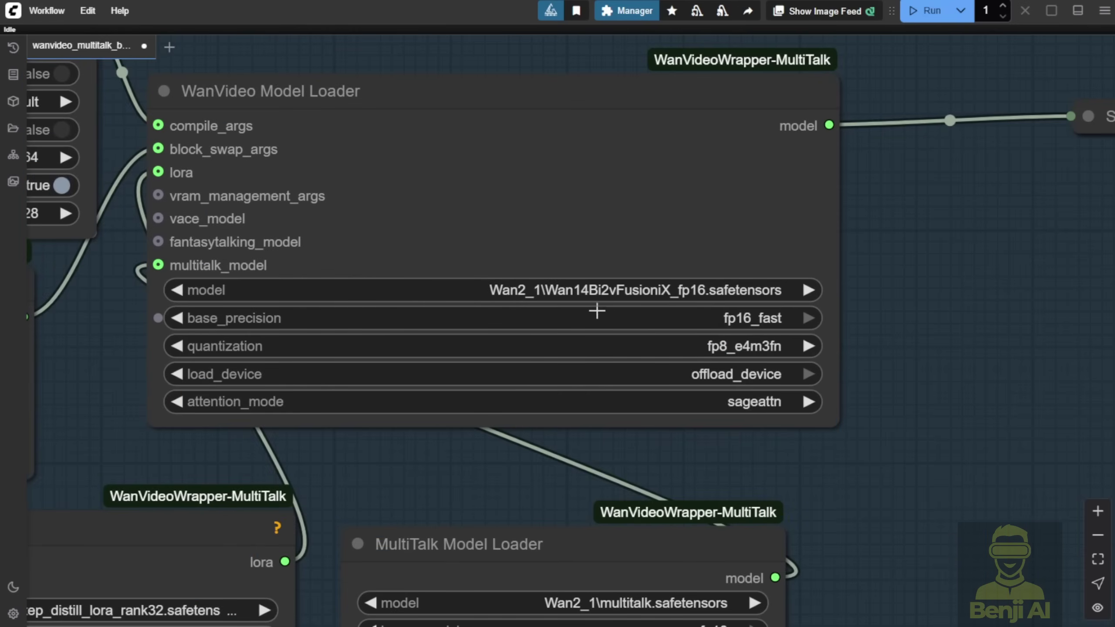
scroll(623, 292, "up", 2)
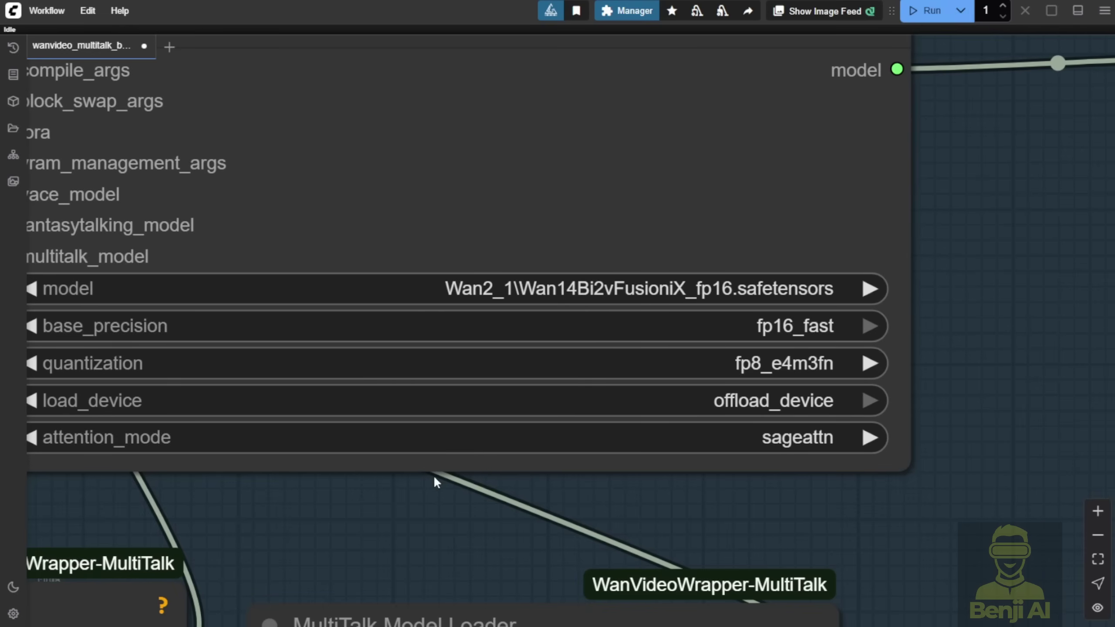
scroll(439, 478, "down", 2)
left_click_drag(349, 500, 450, 458)
scroll(450, 458, "down", 3)
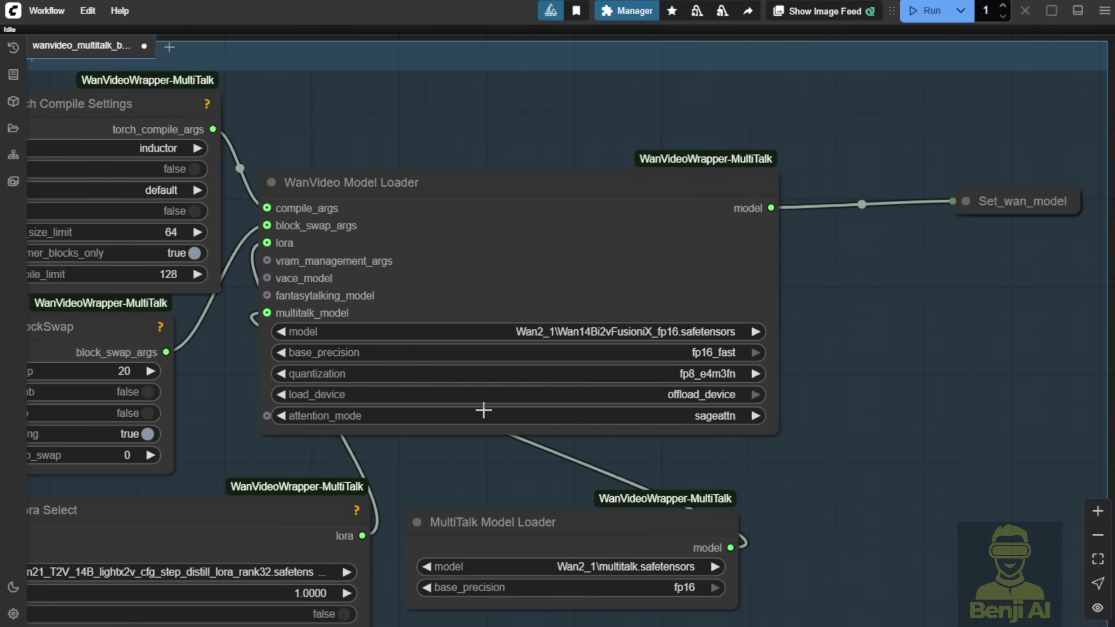
scroll(567, 356, "up", 3)
left_click(568, 356)
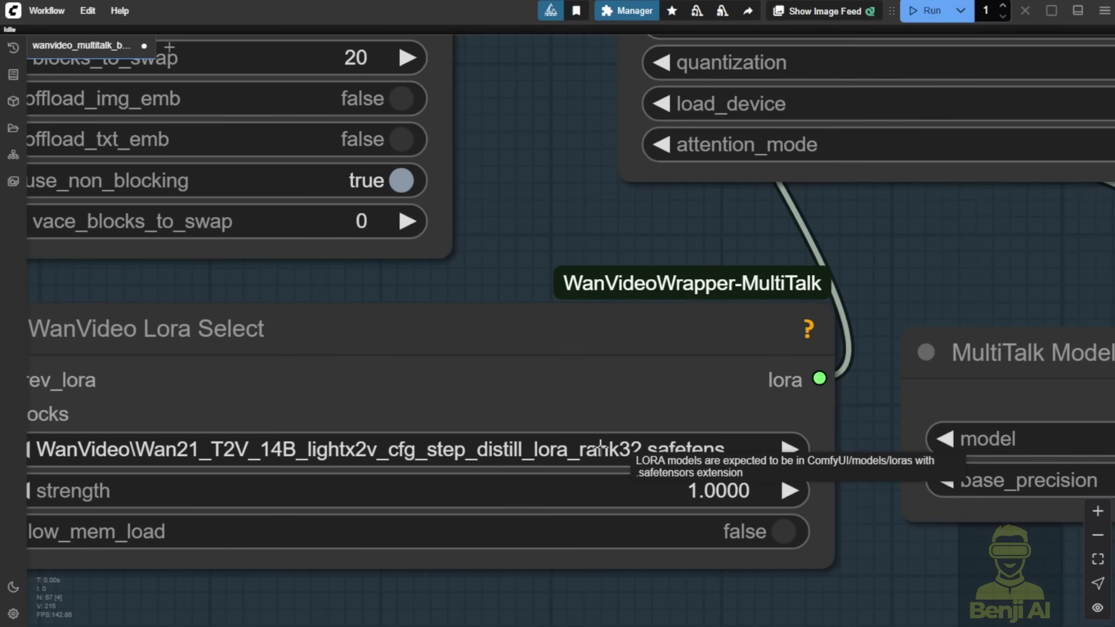
scroll(600, 448, "down", 5)
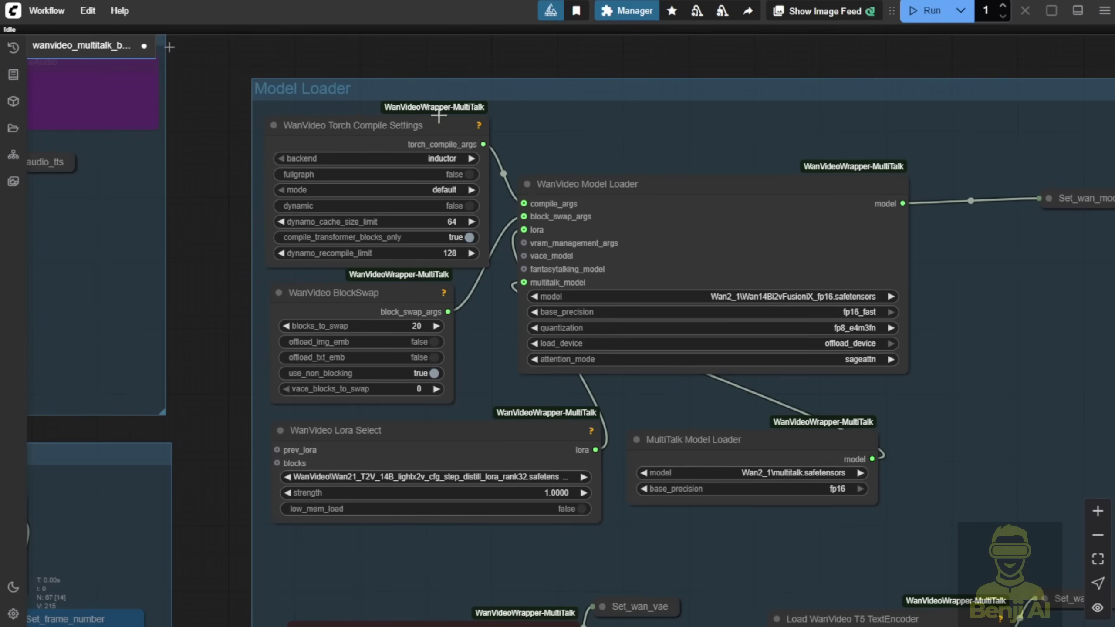
scroll(470, 122, "up", 2)
left_click_drag(577, 512, 488, 280)
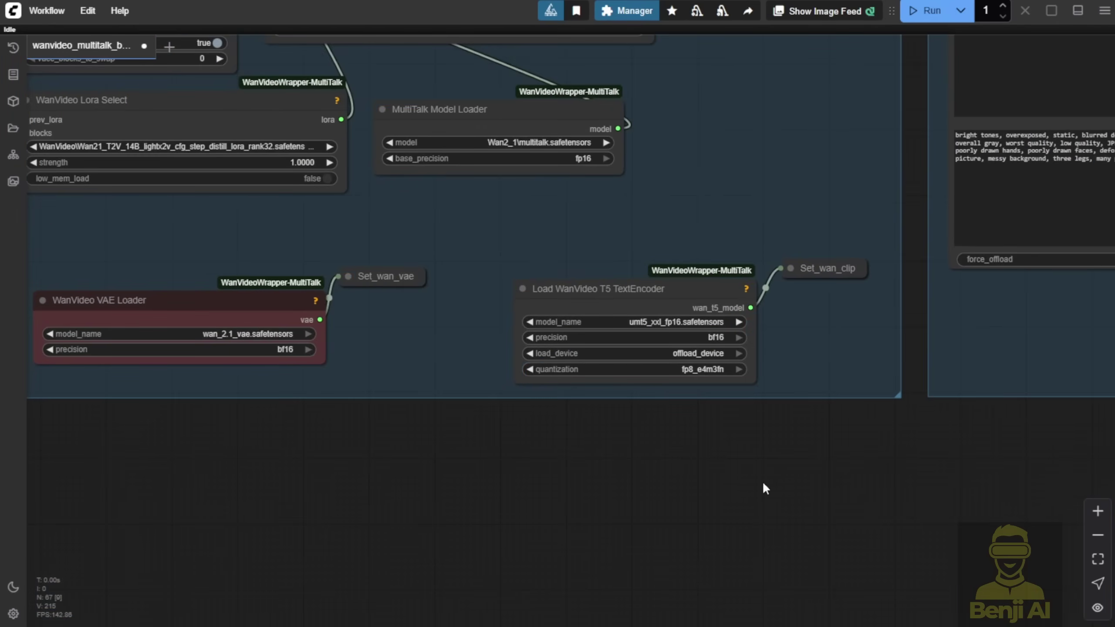
left_click_drag(764, 487, 483, 508)
left_click_drag(562, 500, 348, 565)
left_click_drag(275, 360, 355, 443)
left_click_drag(314, 223, 357, 193)
scroll(393, 190, "up", 3)
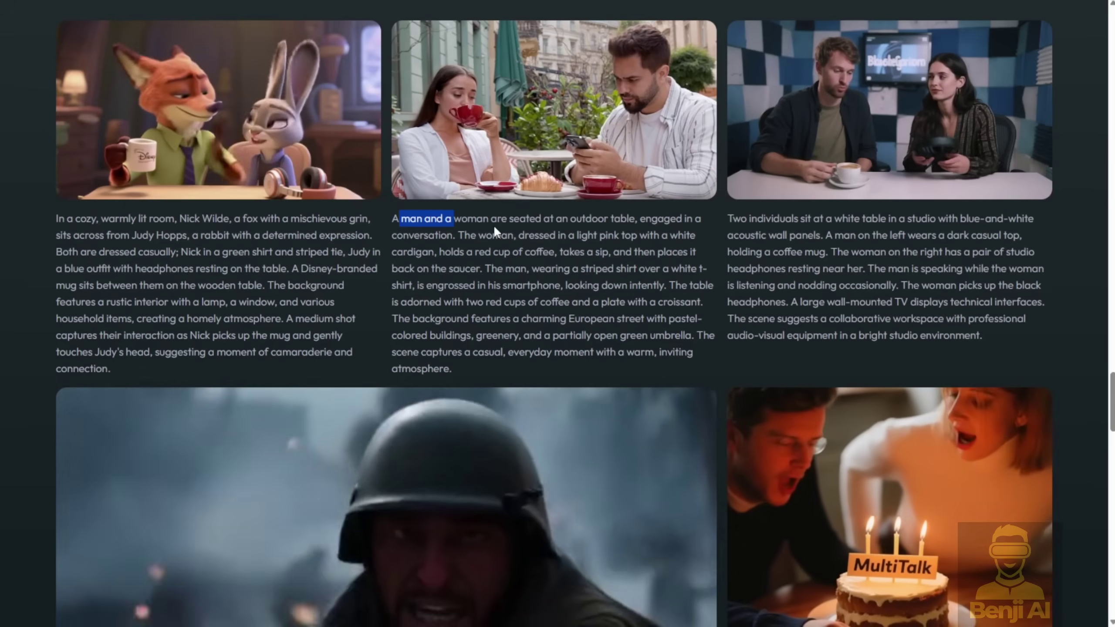
left_click(507, 224)
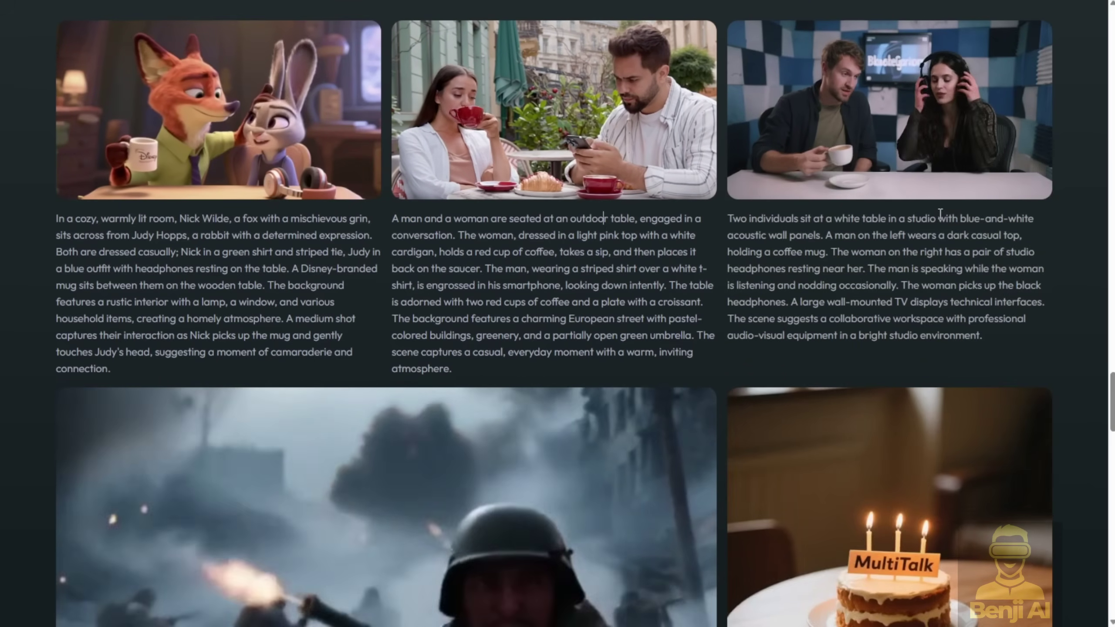
mouse_move(818, 61)
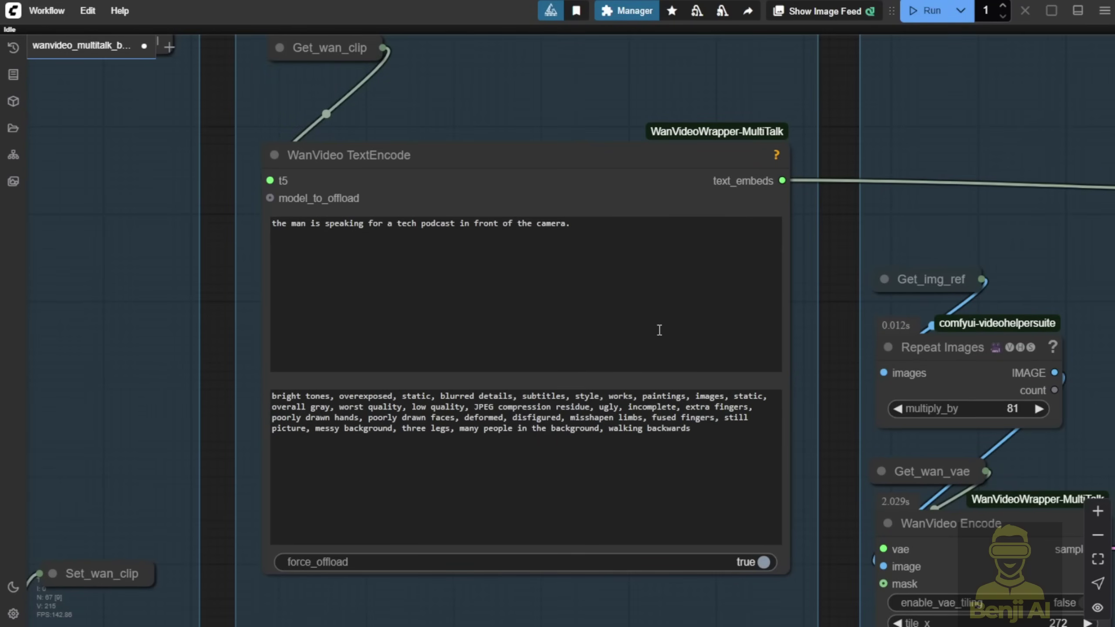
Step: Collapse the Get_frame_number node beside MultiTalk Wav2Vec Embeds, and briefly check Get_fps's value
scroll(659, 330, "down", 3)
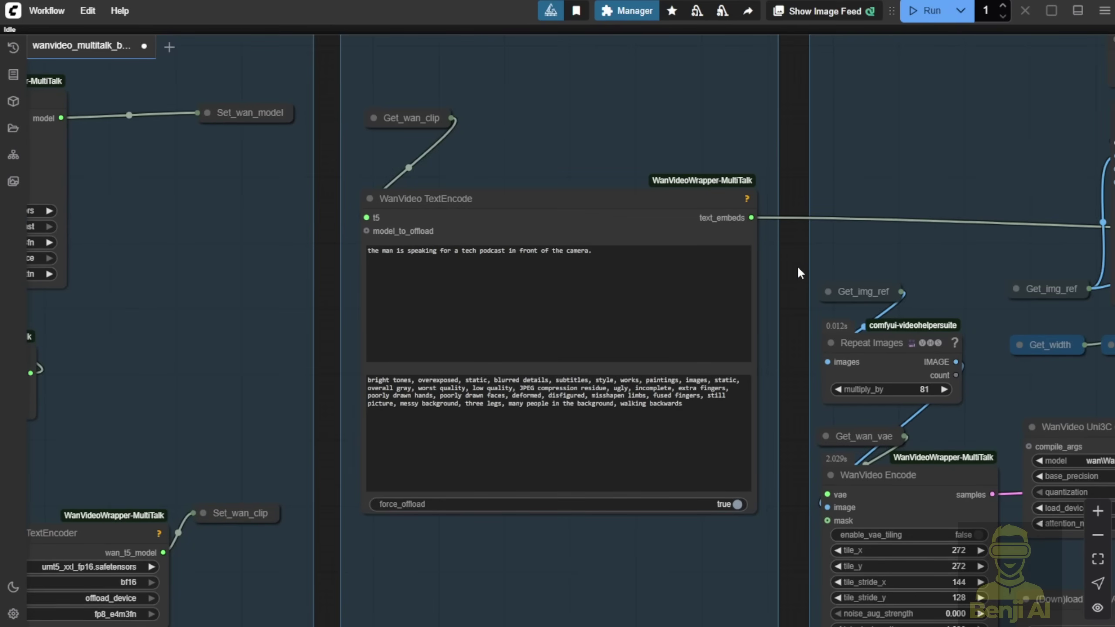
left_click_drag(797, 272, 562, 255)
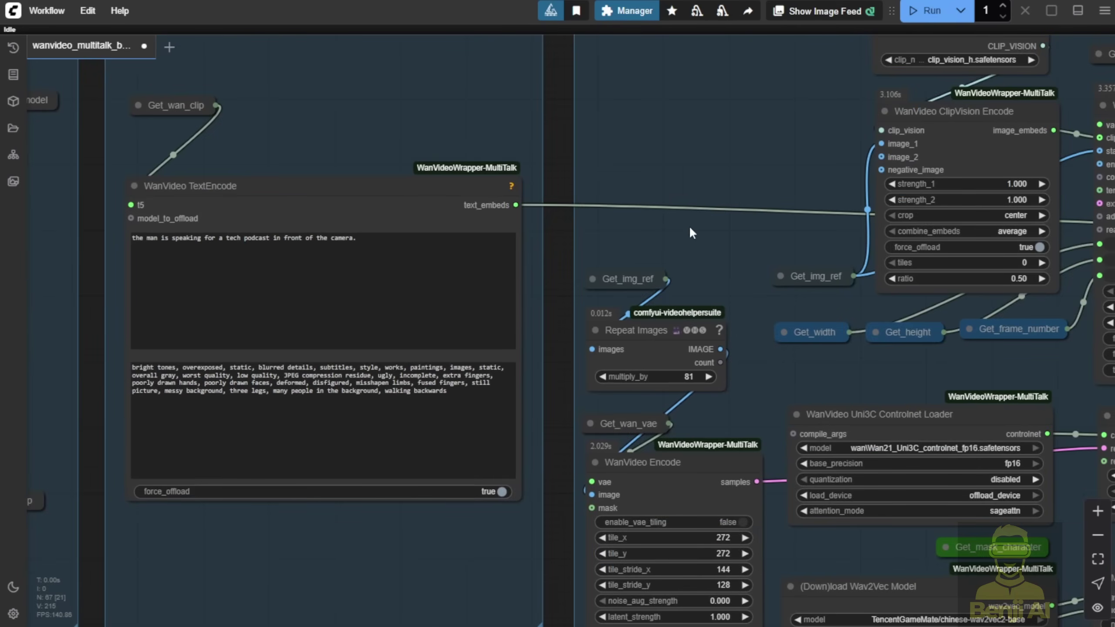
left_click_drag(690, 228, 290, 218)
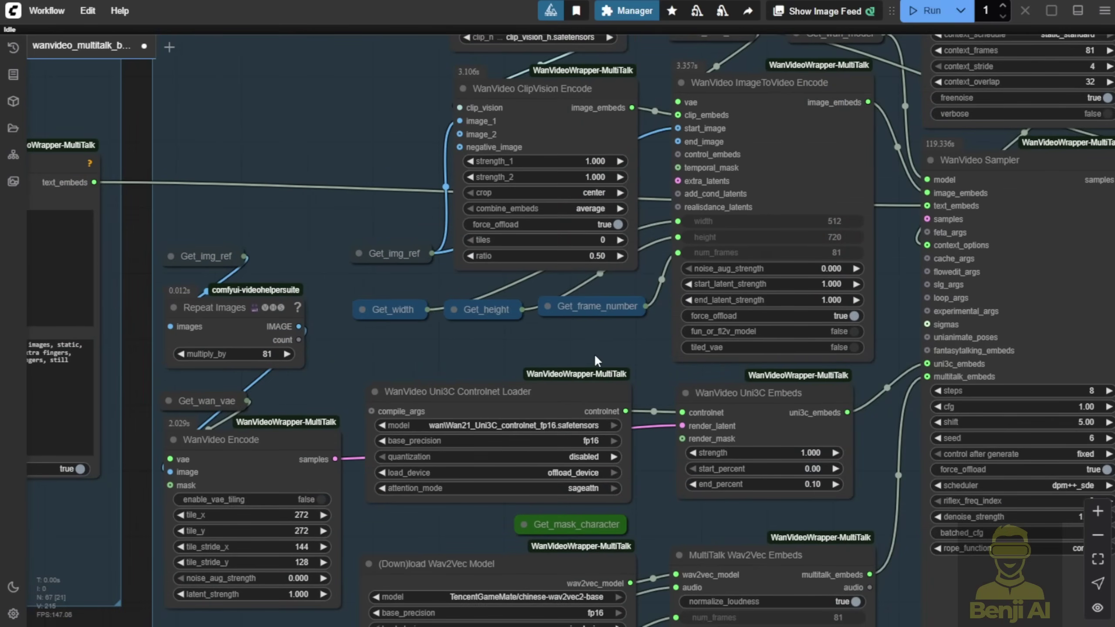
left_click(746, 555)
scroll(398, 312, "up", 8)
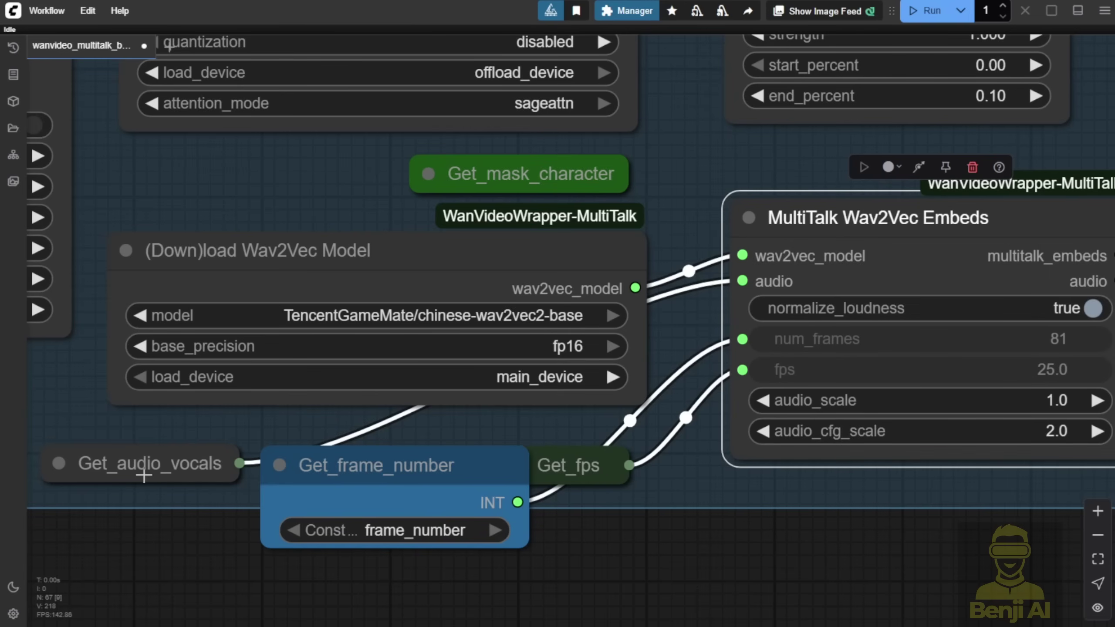
left_click(280, 464)
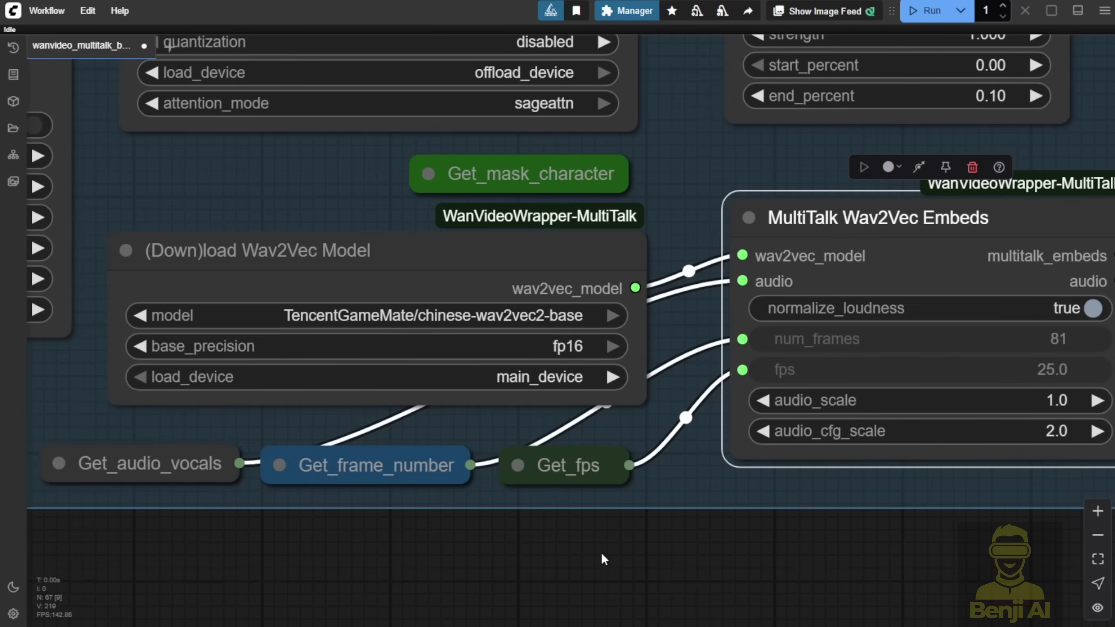
left_click_drag(801, 372, 441, 378)
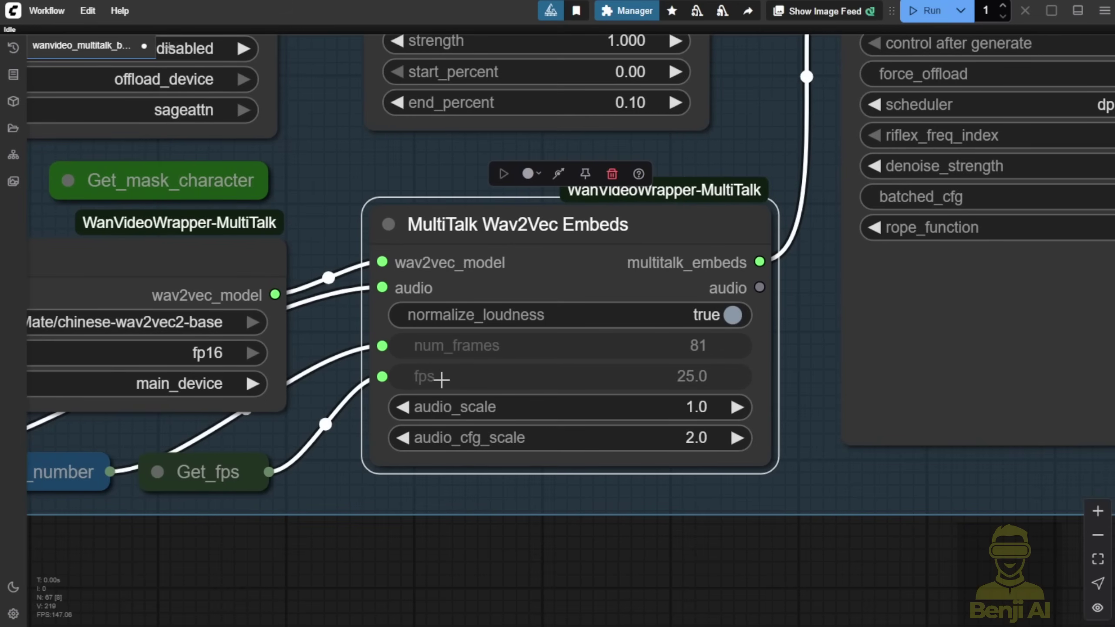
left_click(168, 472)
left_click(169, 473)
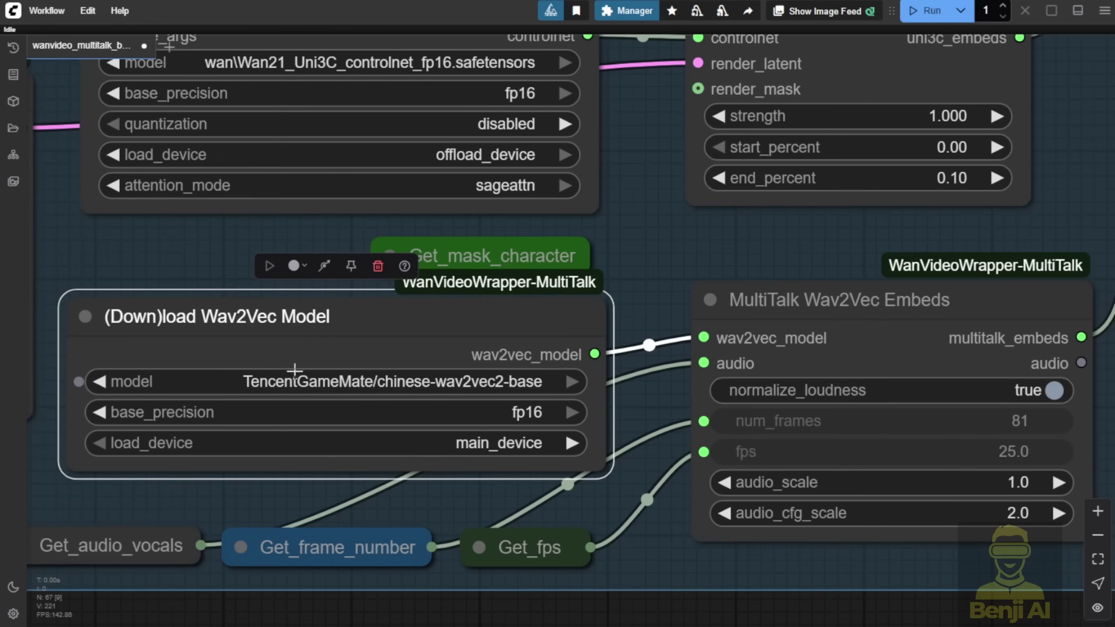
Step: Nudge the (Down)load Wav2Vec Model node and set its model to TencentGameMate/chinese-wav2vec2-base
scroll(289, 378, "up", 3)
scroll(273, 388, "up", 1)
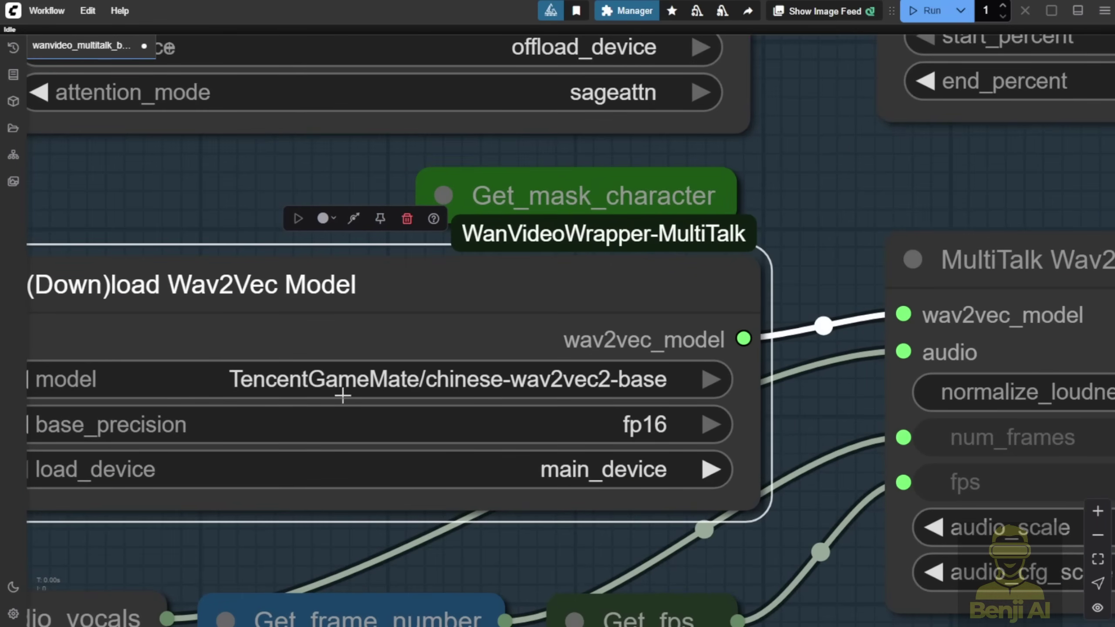
mouse_move(282, 299)
left_mouse_down()
mouse_move(291, 292)
mouse_move(281, 316)
left_mouse_up()
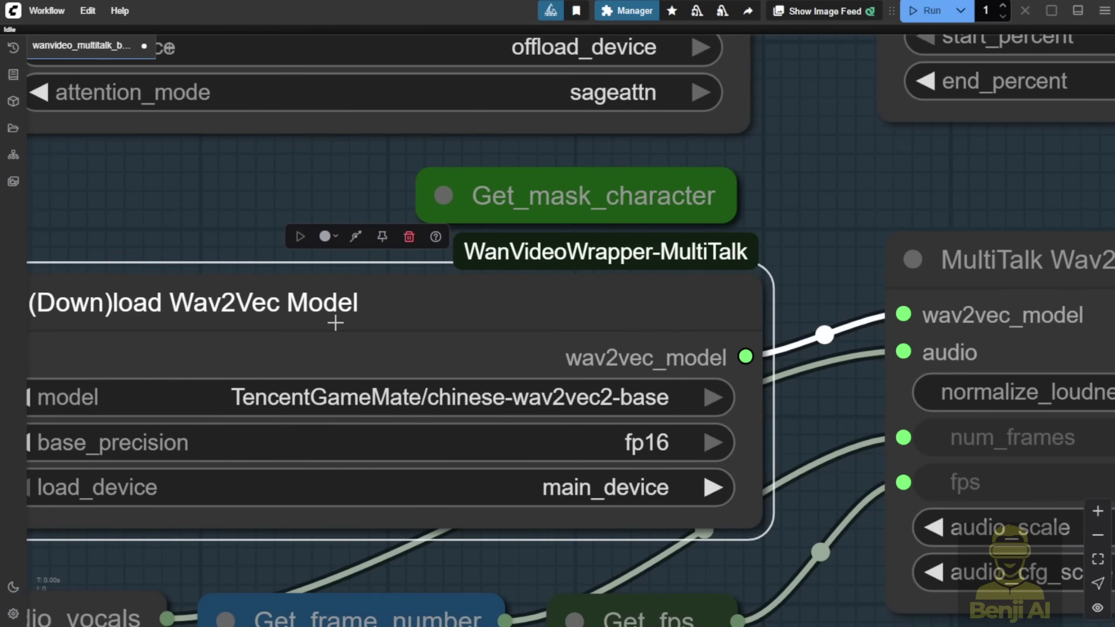
left_click(532, 393)
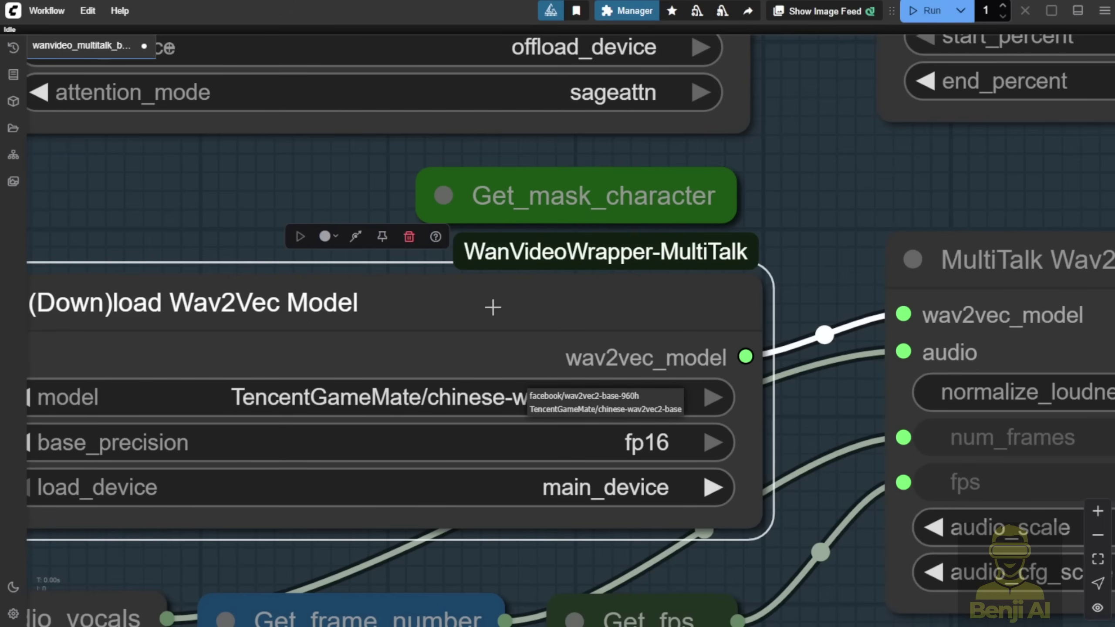
left_click(554, 409)
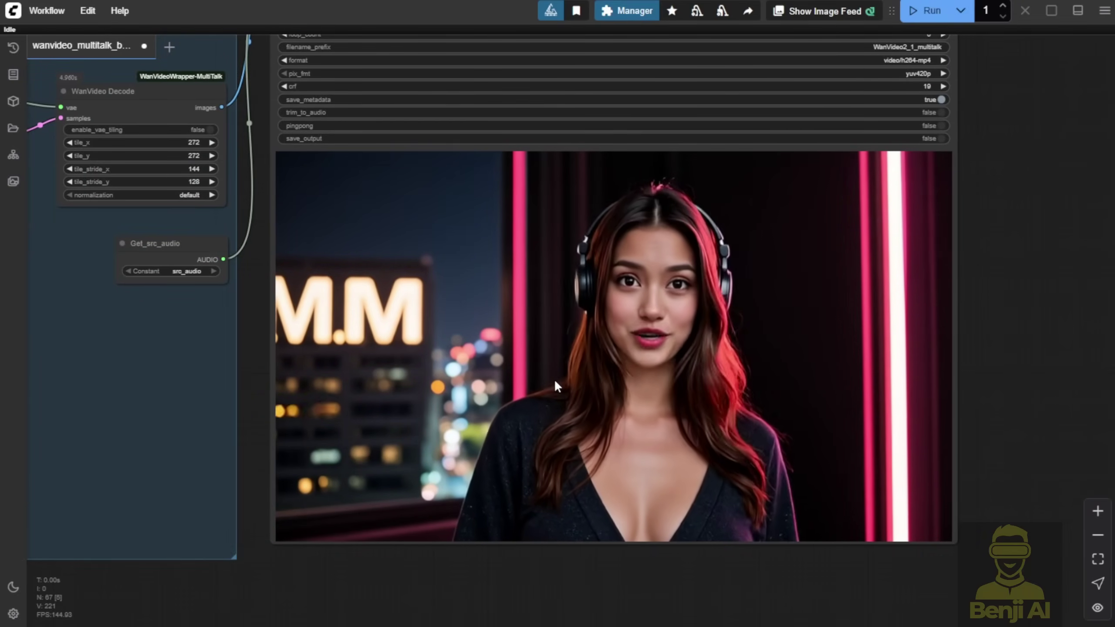
left_click_drag(150, 317, 505, 509)
scroll(381, 196, "up", 5)
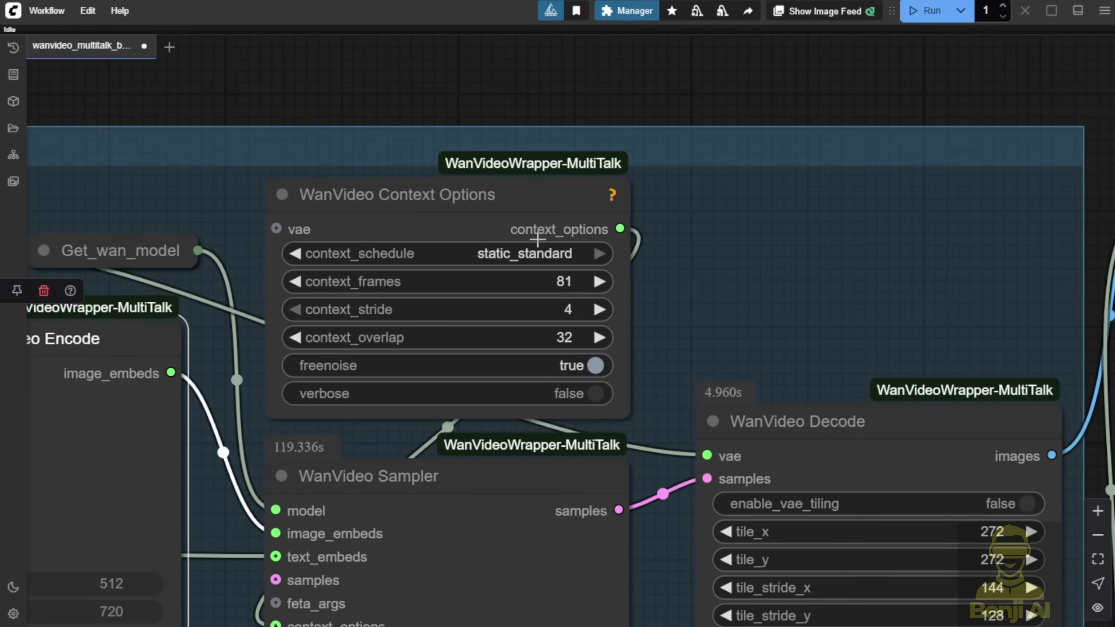
left_click_drag(527, 195, 526, 192)
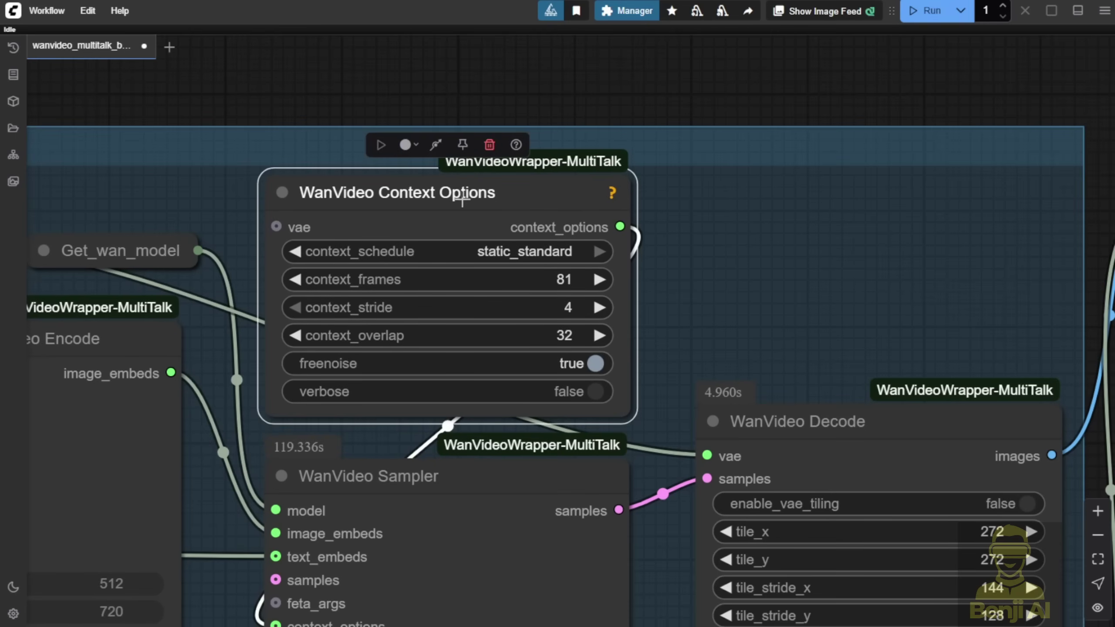
mouse_move(457, 191)
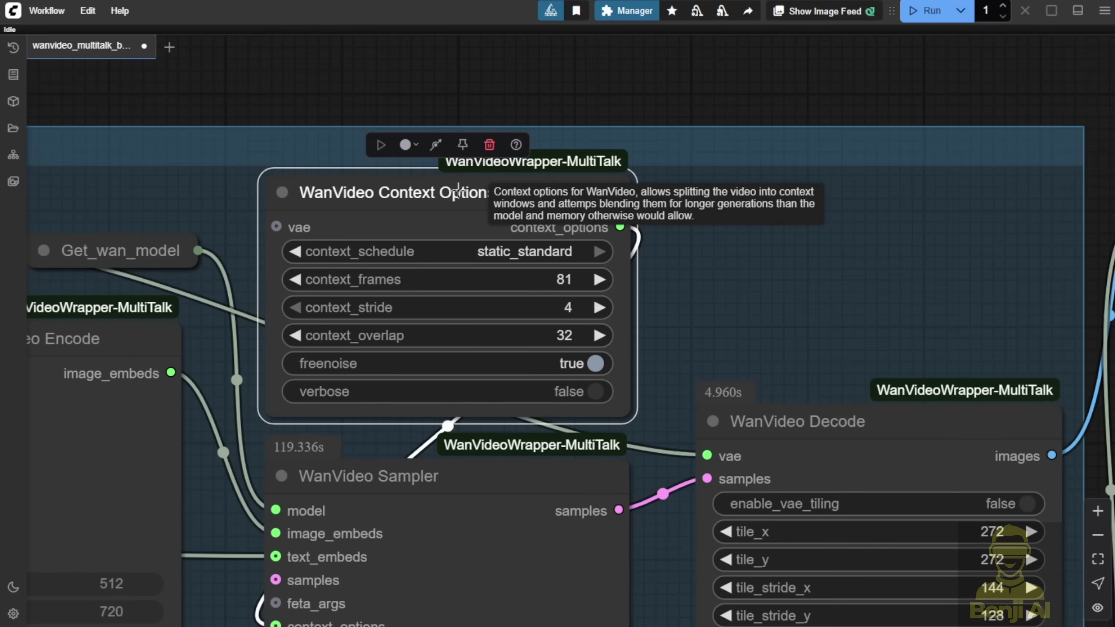
scroll(458, 191, "down", 3)
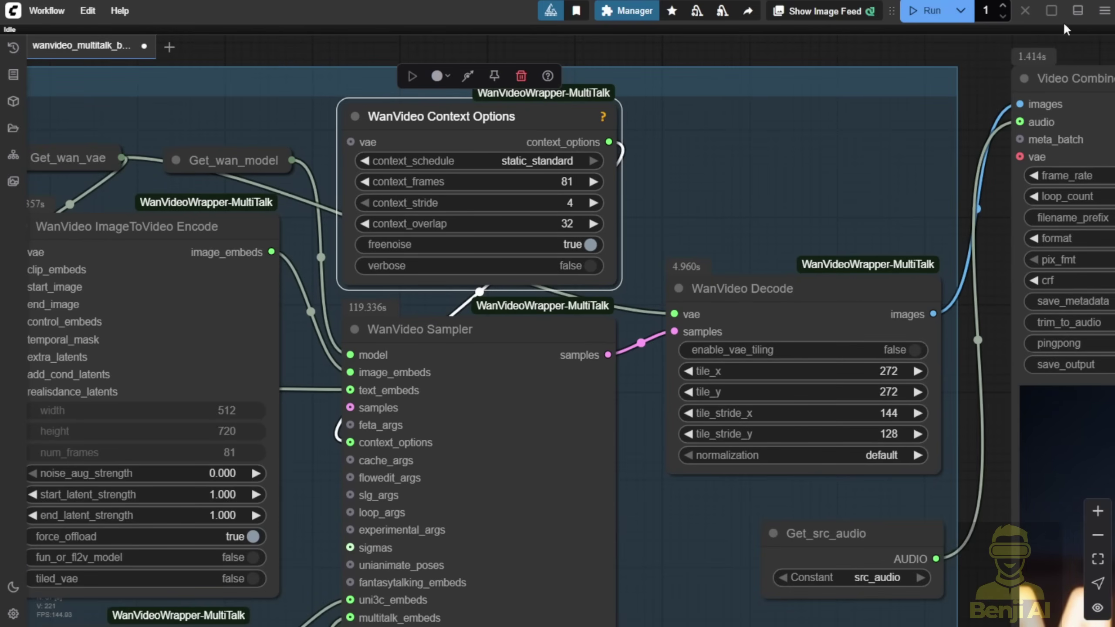
left_click(1077, 10)
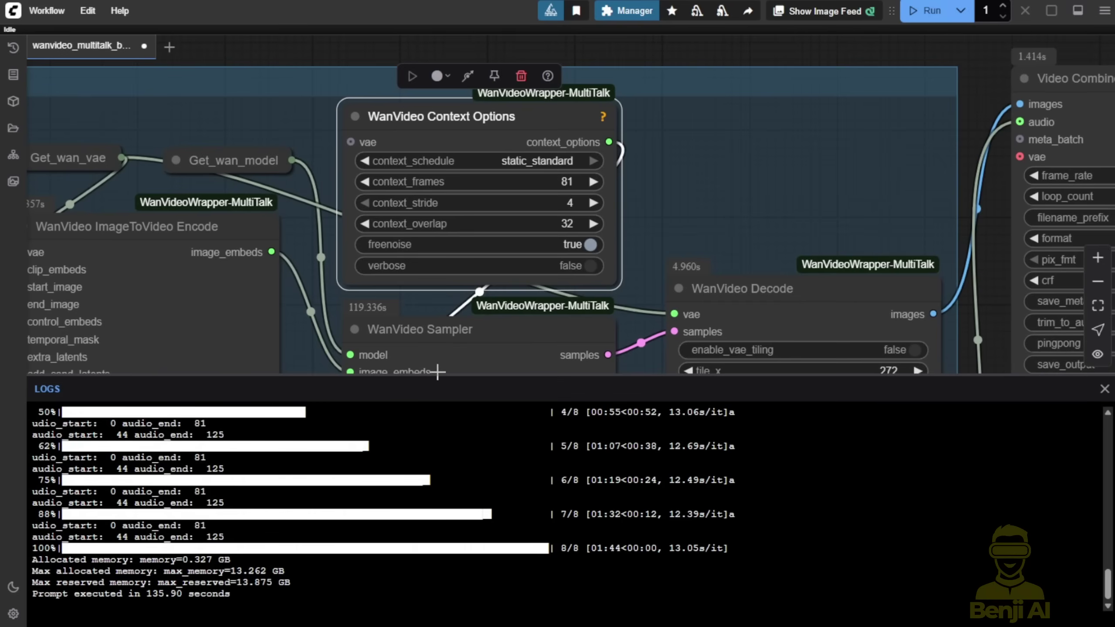
left_click_drag(430, 386, 408, 174)
scroll(390, 349, "up", 5)
scroll(385, 351, "down", 3)
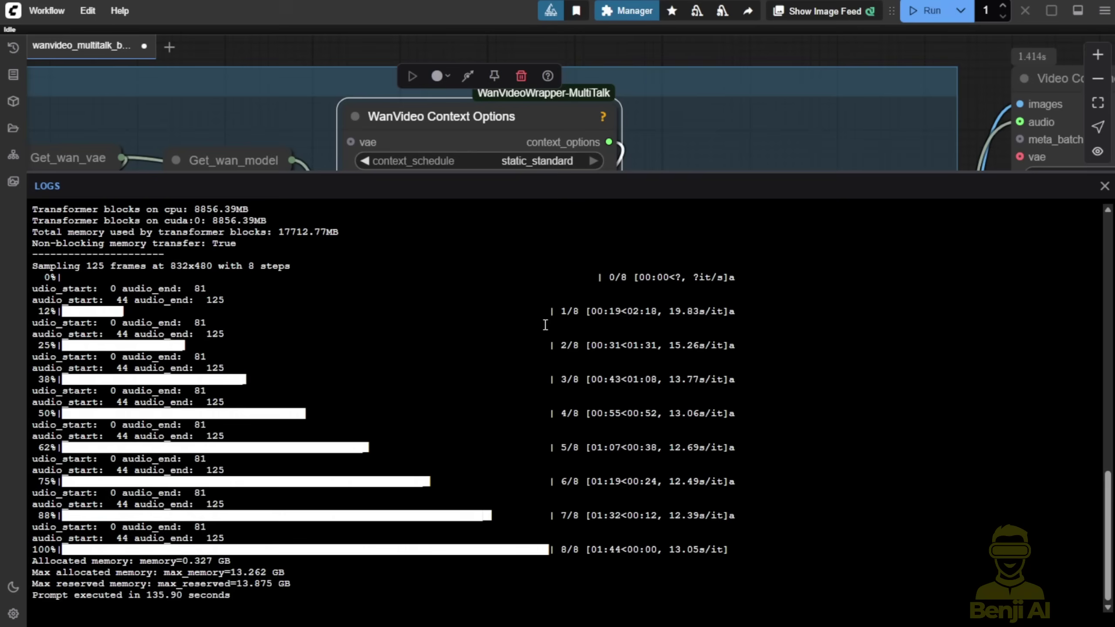
left_click(1104, 186)
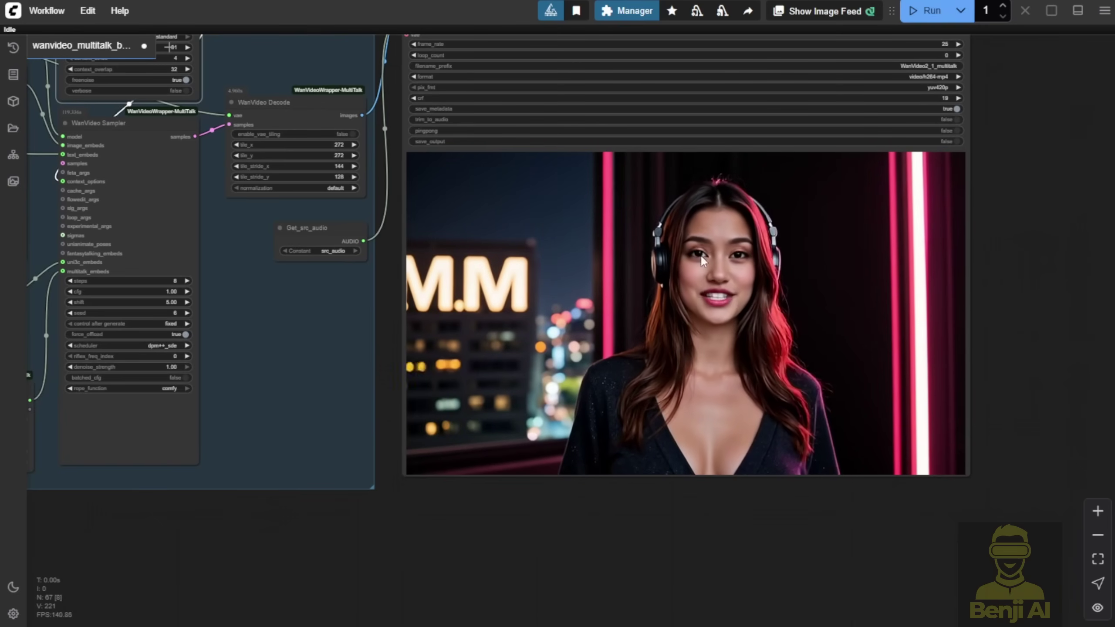
right_click(569, 219)
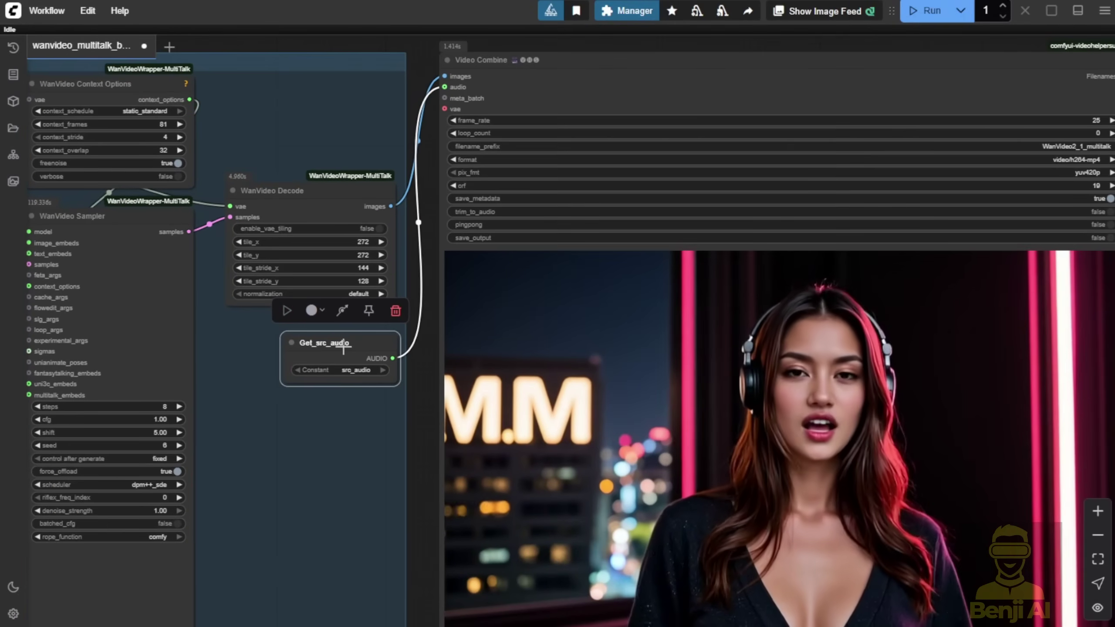
left_click_drag(345, 347, 343, 348)
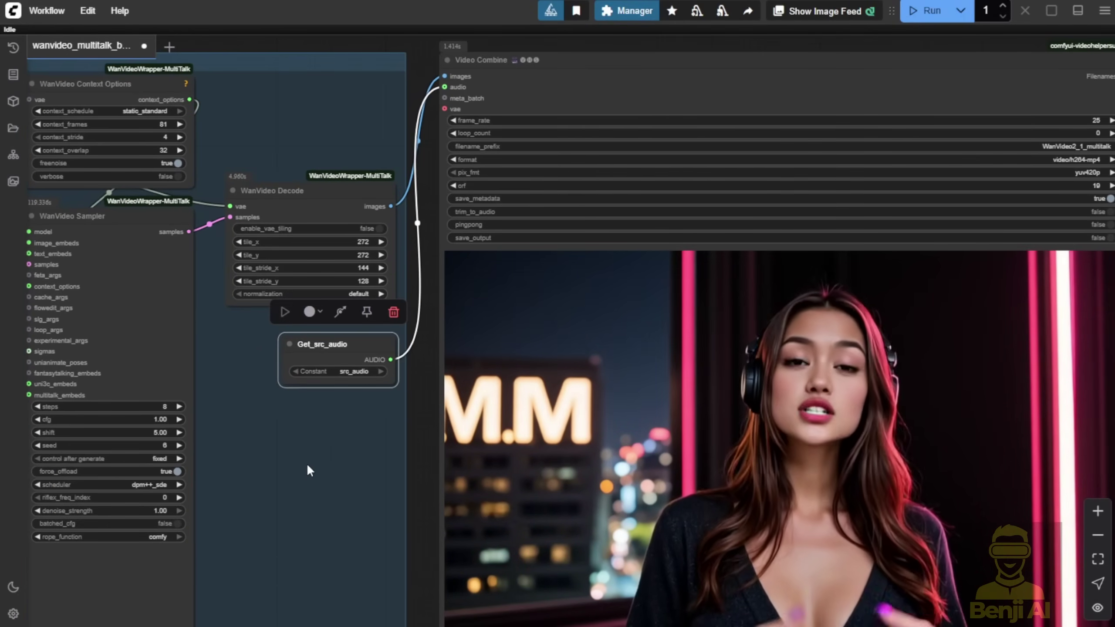
scroll(310, 460, "down", 5)
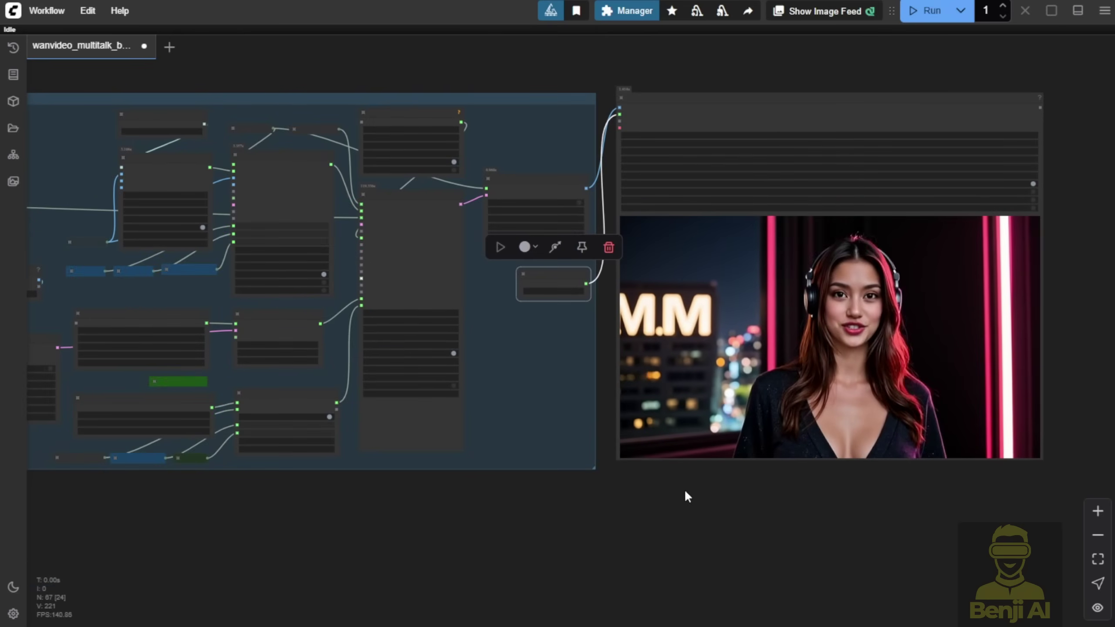
left_click_drag(685, 490, 428, 511)
scroll(428, 510, "up", 4)
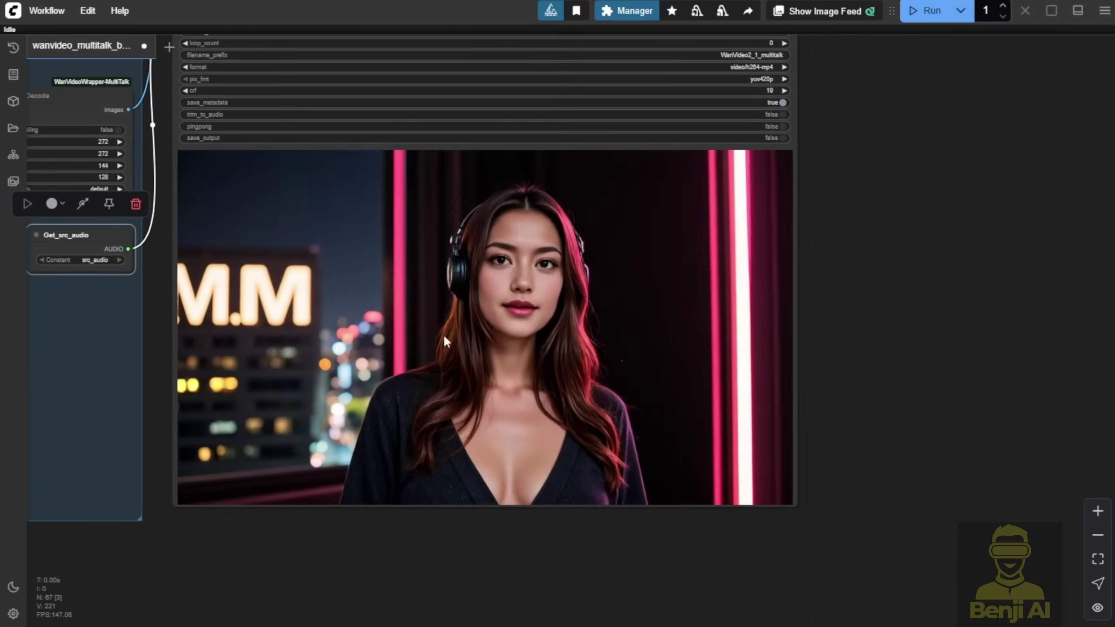
scroll(516, 321, "up", 3)
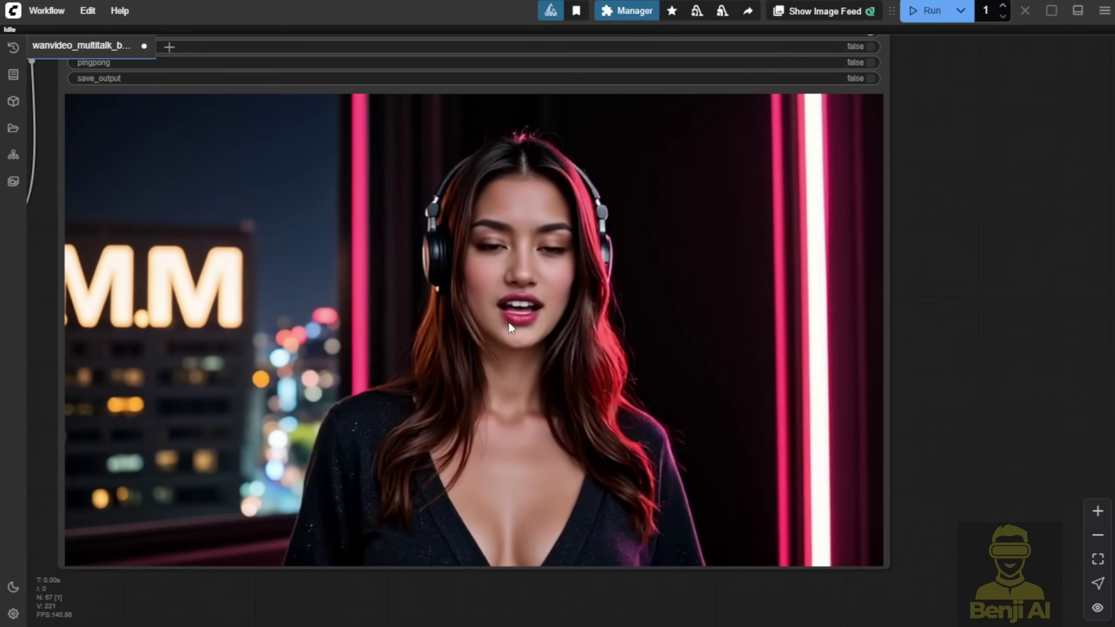
scroll(496, 356, "down", 2)
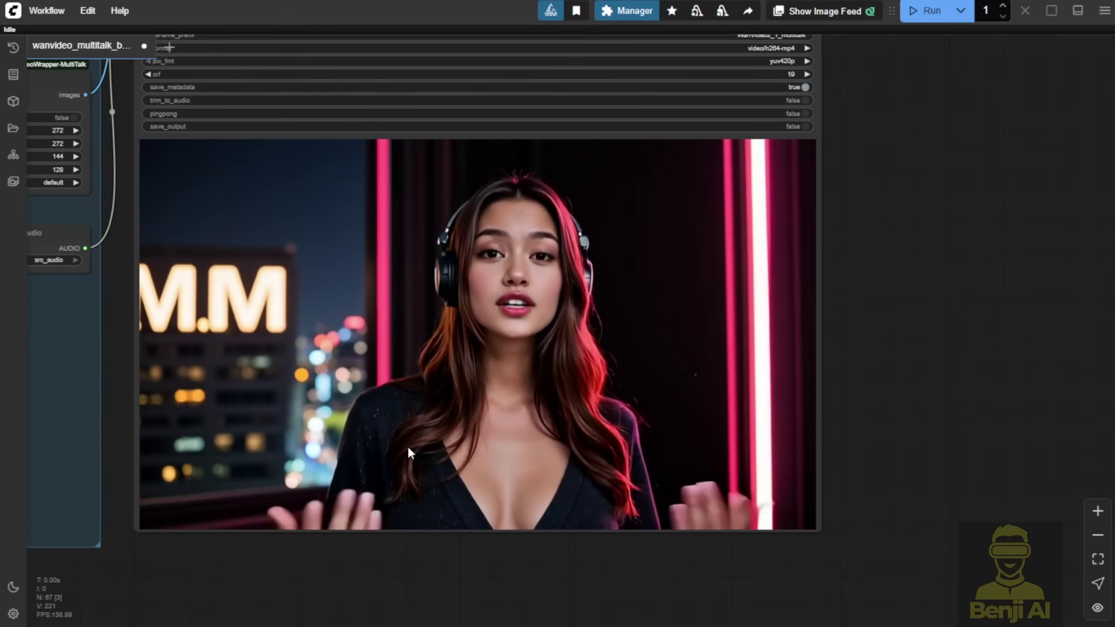
scroll(461, 493, "down", 2)
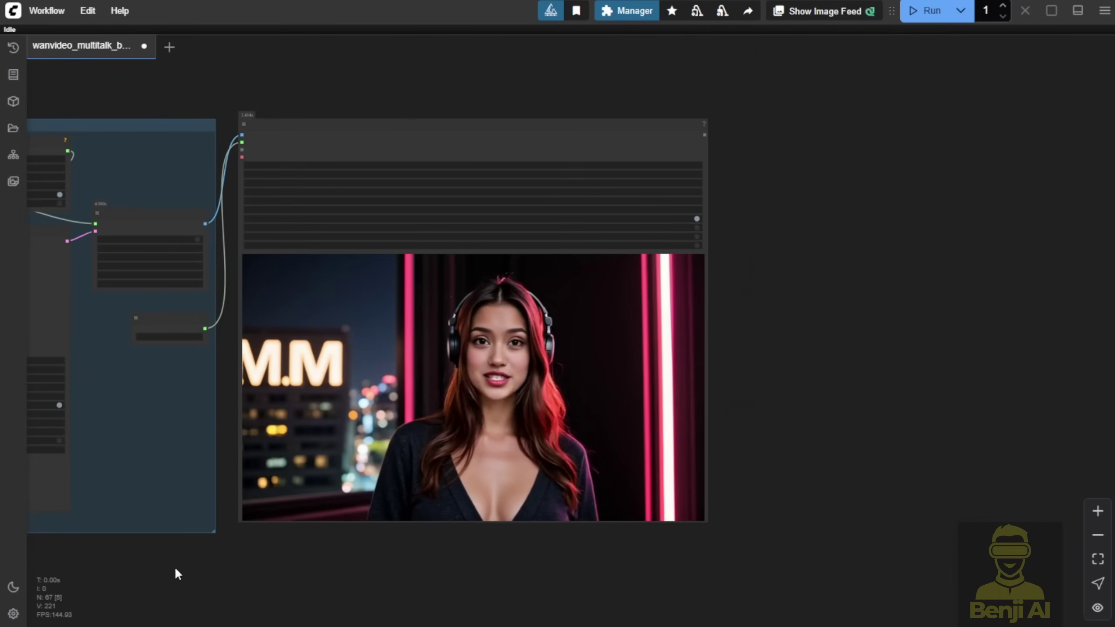
left_click_drag(167, 567, 792, 512)
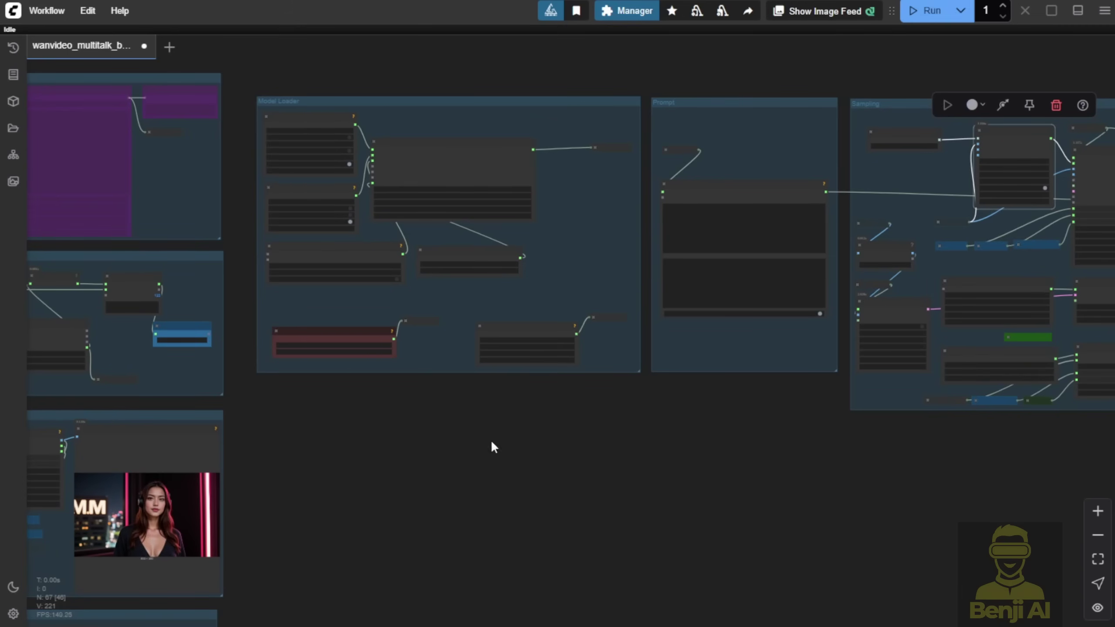
Step: Expand the collapsed Set_audio_tts and Set_frame_num_tts nodes and nudge Math Expression down slightly
scroll(499, 418, "down", 3)
left_click_drag(378, 473, 538, 418)
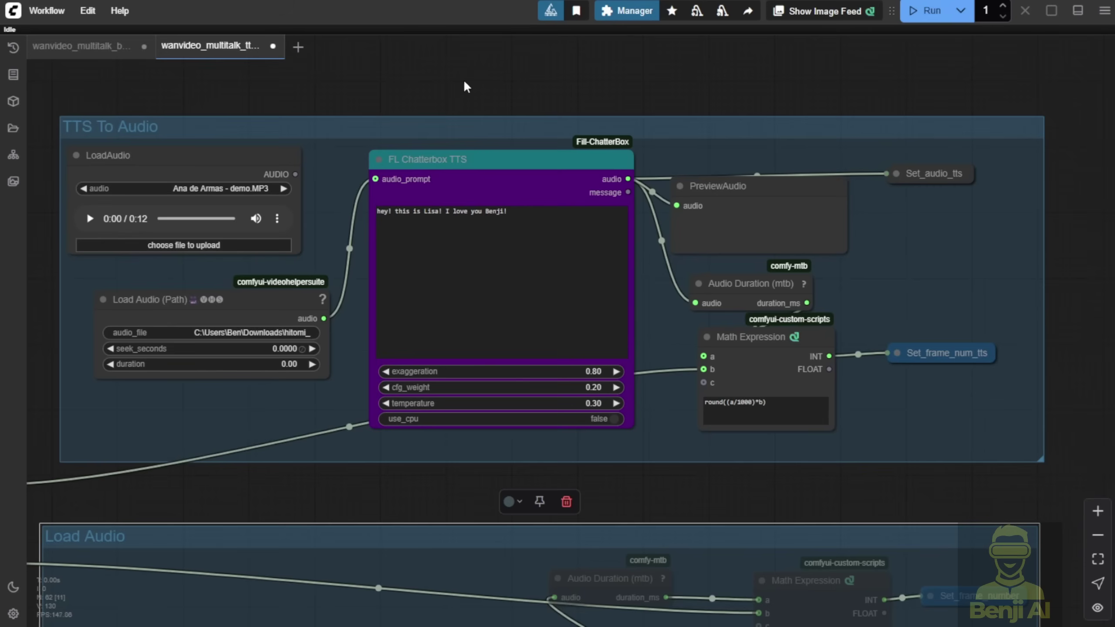
left_click_drag(470, 87, 266, 61)
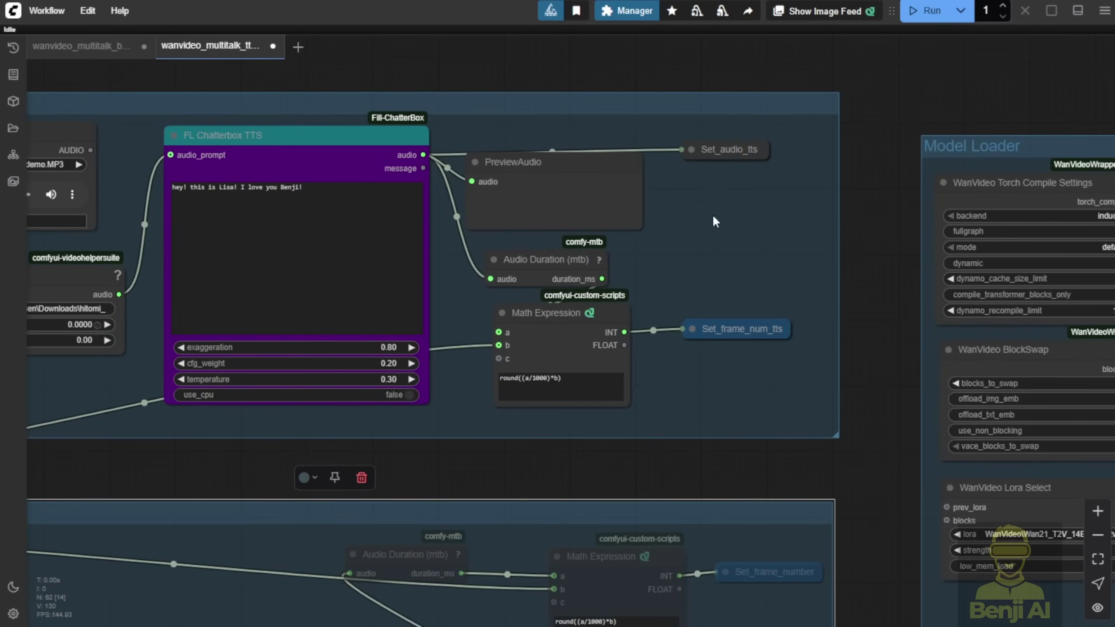
left_click(691, 149)
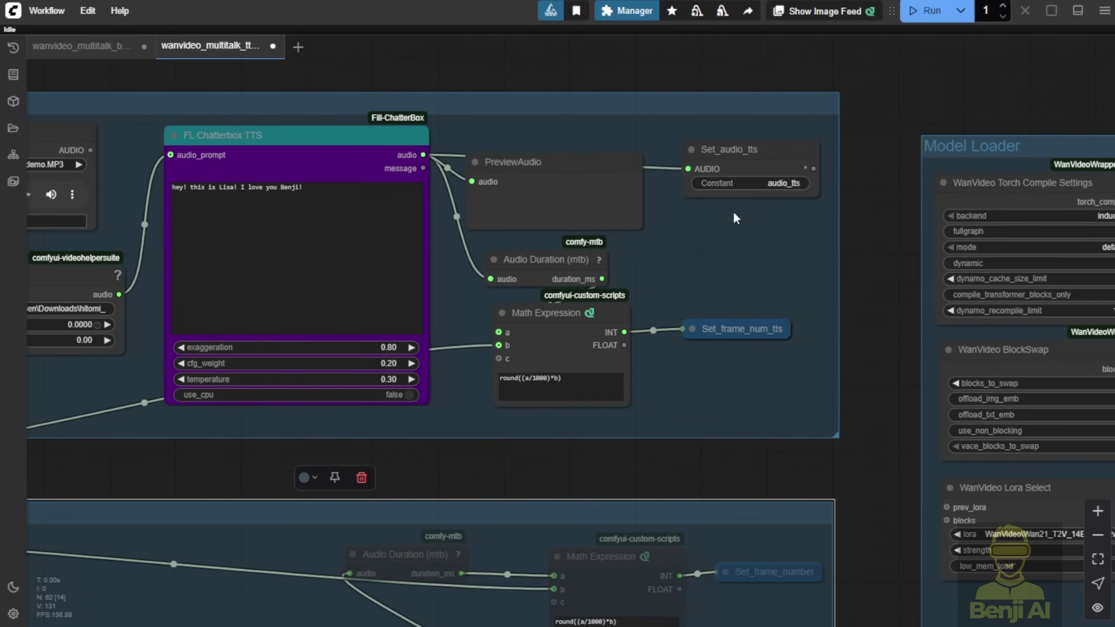
left_click(687, 328)
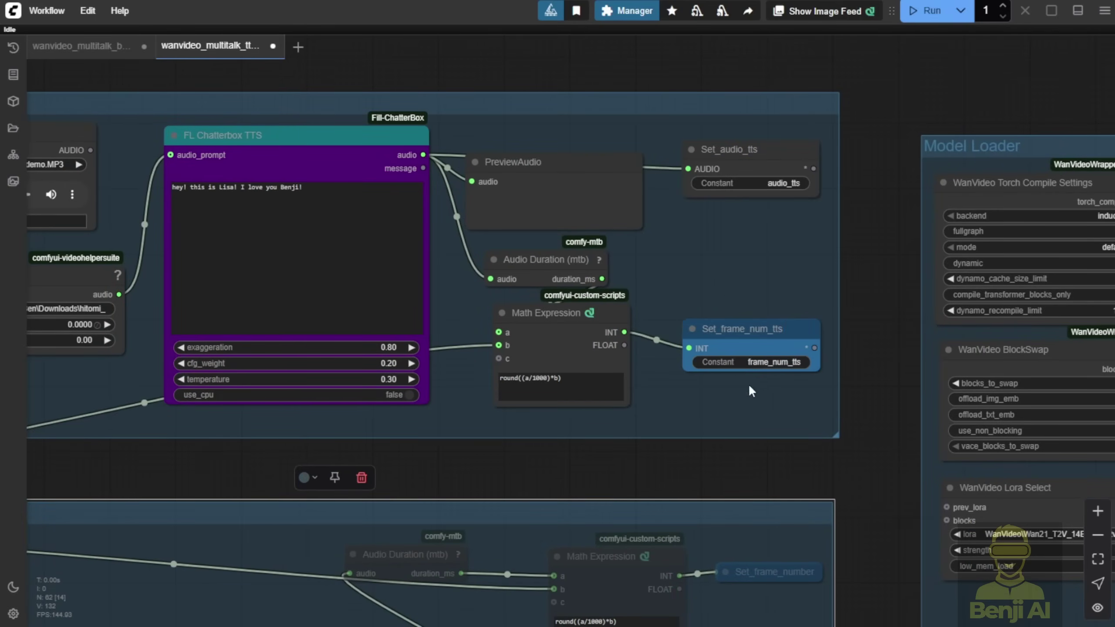
left_click_drag(590, 316, 591, 326)
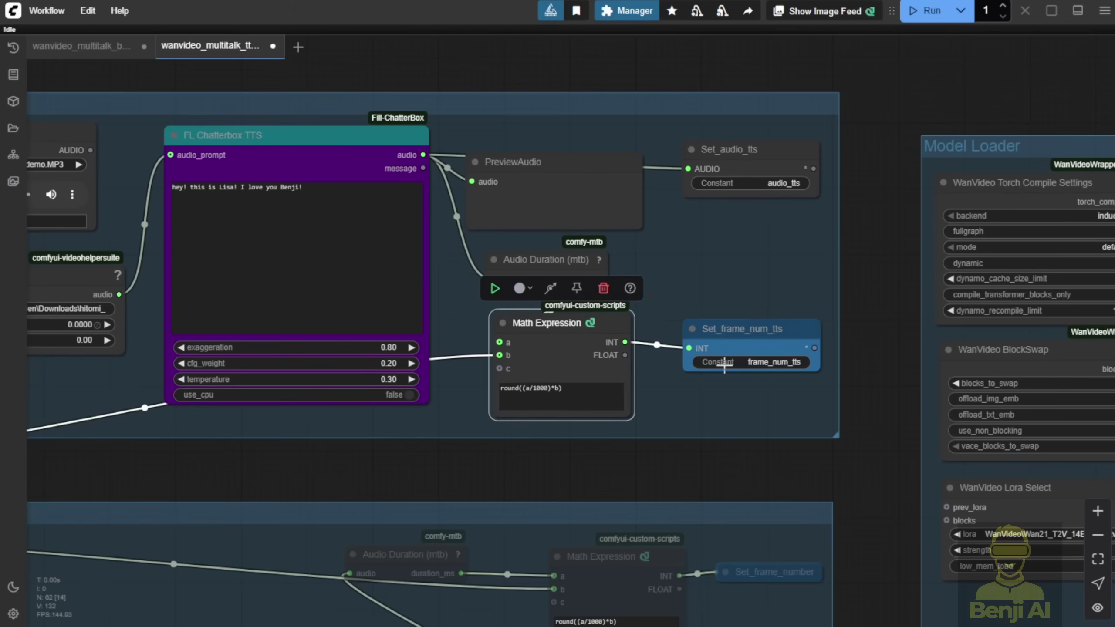
left_click(730, 327)
left_click(768, 195)
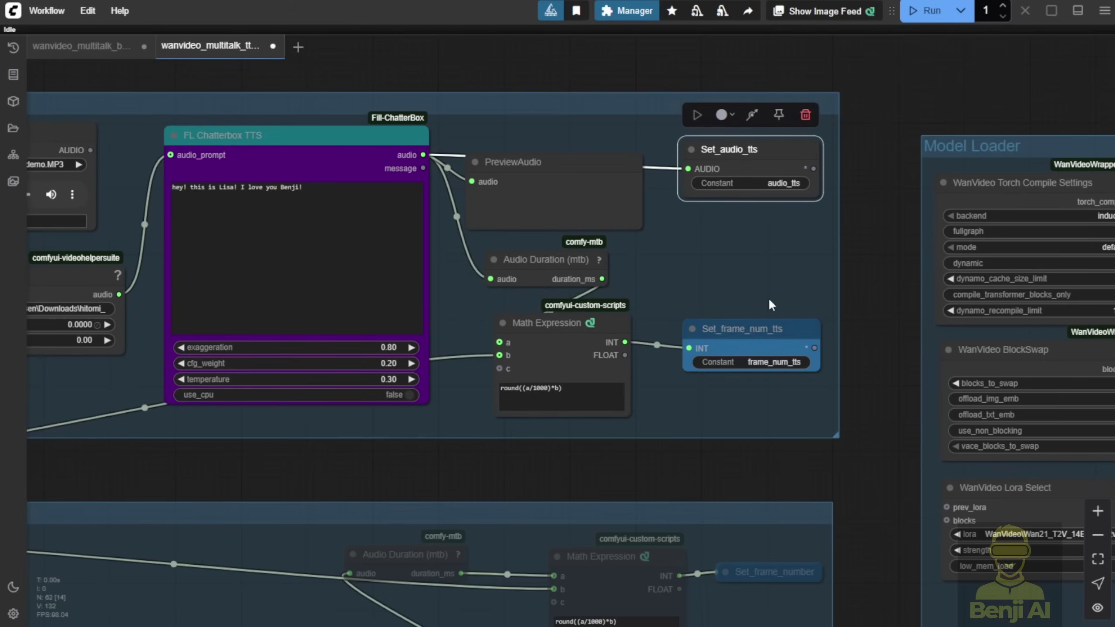
scroll(768, 298, "down", 3)
left_click_drag(827, 423, 236, 554)
Step: Select the Get_audio_tts and Get_frame_num_tts nodes among the lower encode nodes
left_click_drag(439, 579, 515, 527)
scroll(412, 503, "up", 6)
left_click(325, 432)
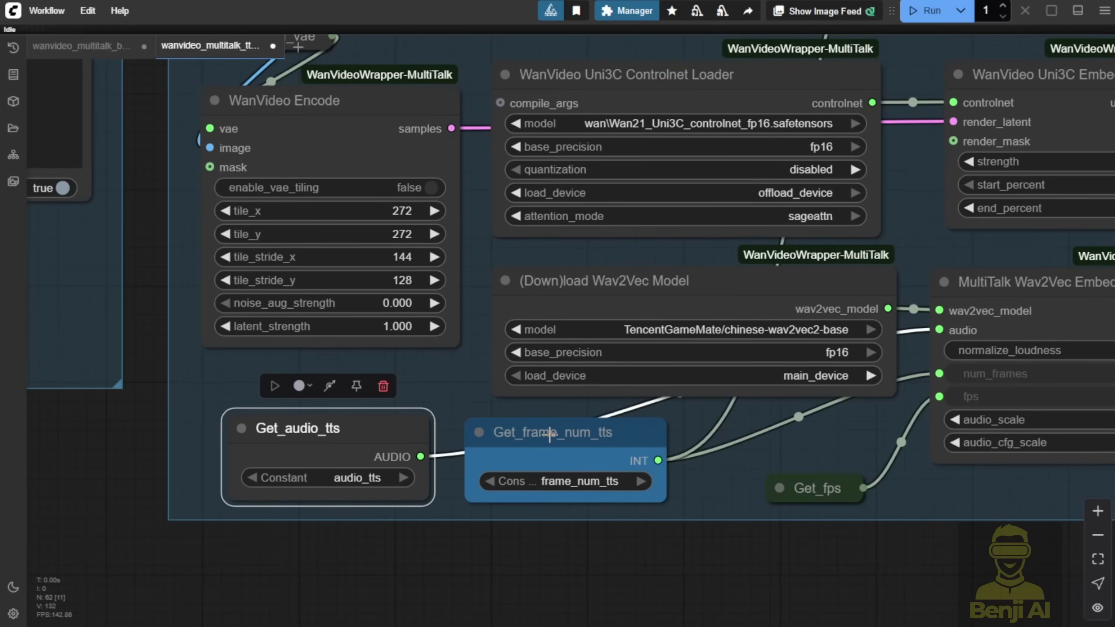
left_click(549, 433)
Step: Detach and reconnect the audio link on the MultiTalk Wav2Vec Embeds node to inspect it
scroll(658, 555, "down", 2)
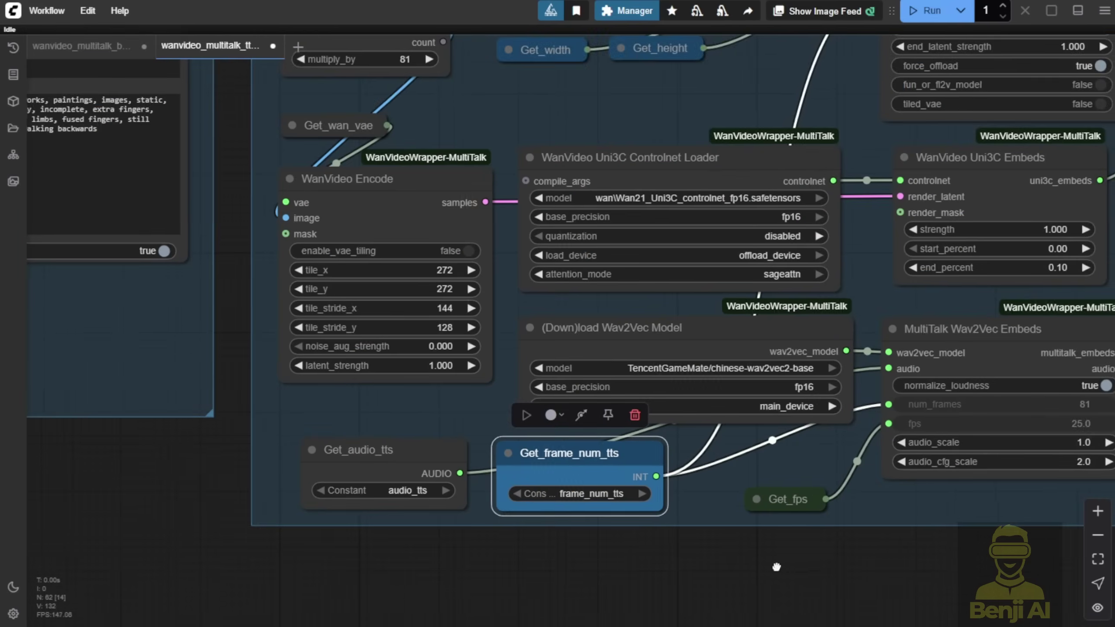
left_click_drag(658, 555, 285, 495)
scroll(483, 382, "up", 6)
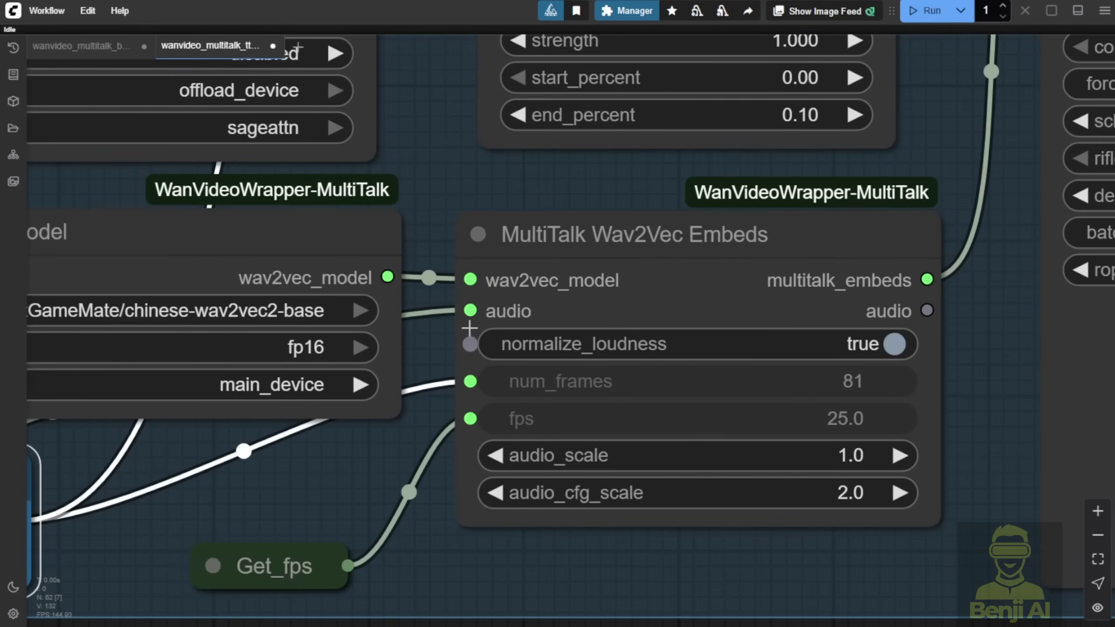
left_click(556, 233)
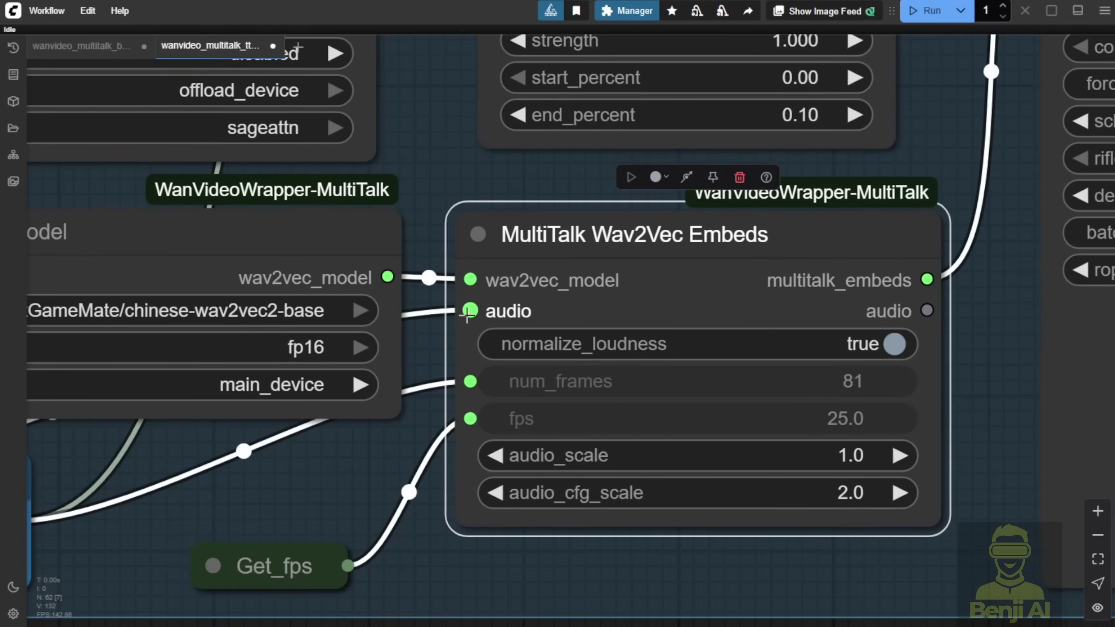
mouse_move(469, 311)
left_mouse_down()
mouse_move(466, 326)
mouse_move(435, 322)
mouse_move(470, 310)
left_mouse_up()
left_click_drag(470, 381, 501, 389)
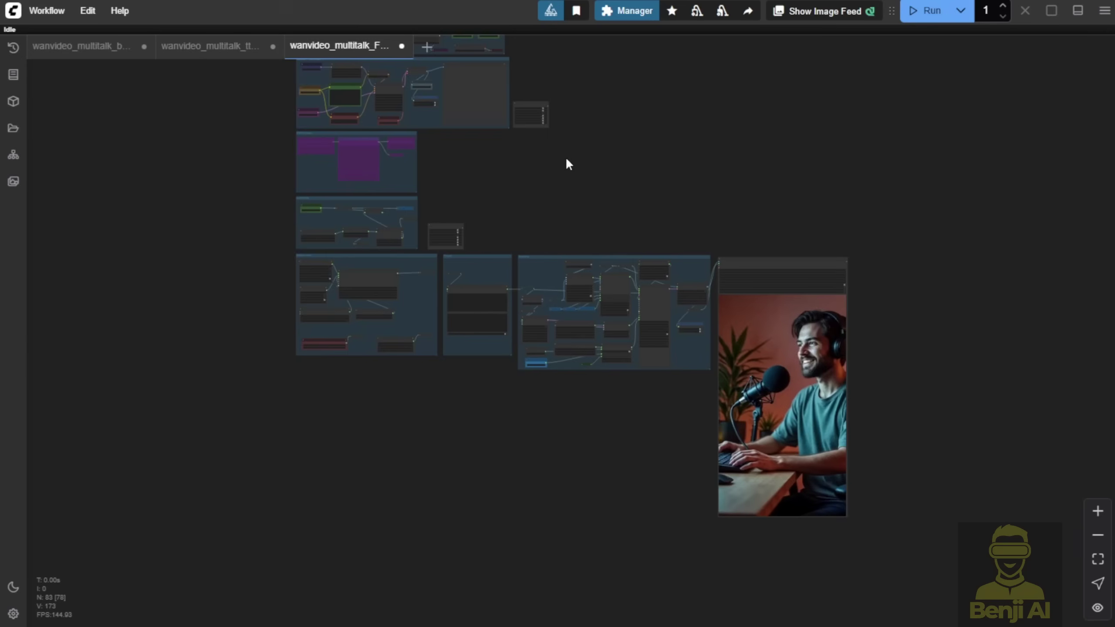
left_click_drag(566, 163, 630, 238)
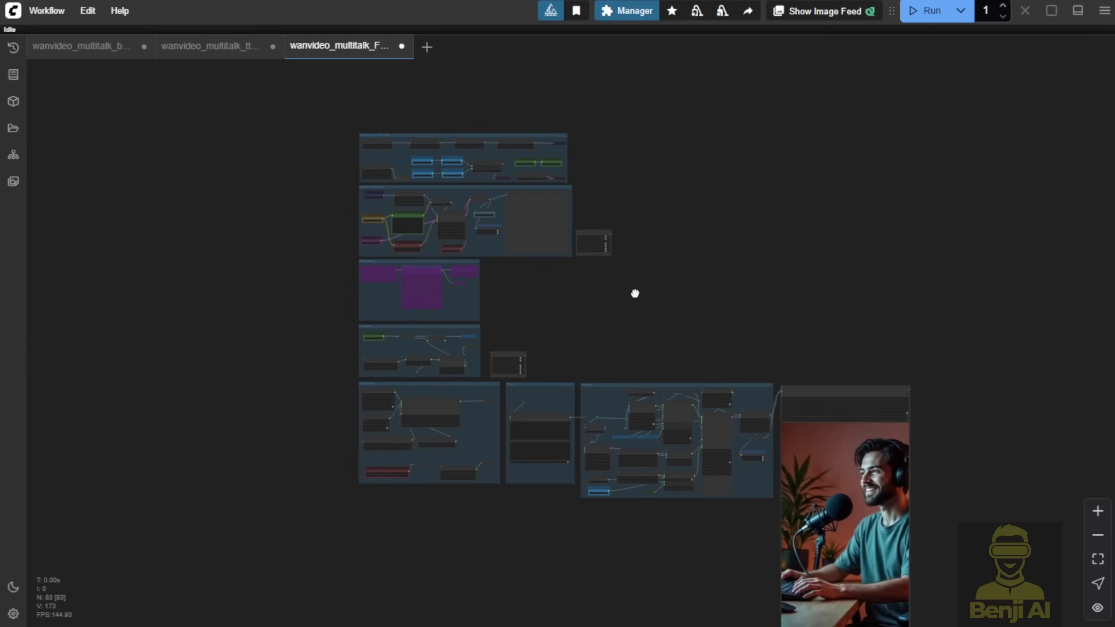
scroll(486, 246, "up", 7)
scroll(565, 299, "down", 1)
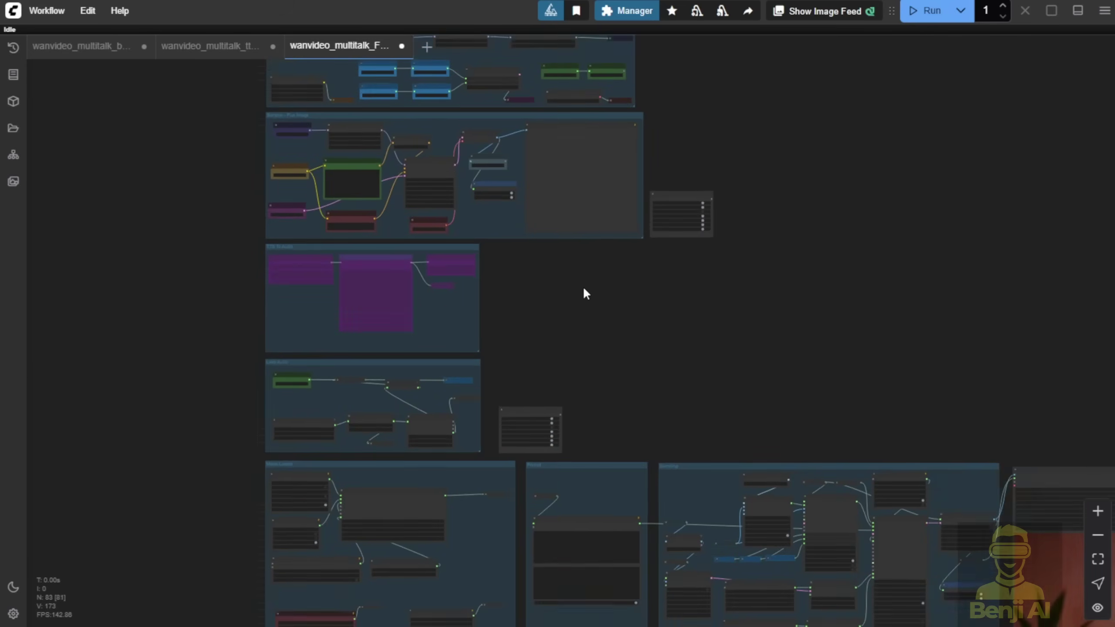
left_click_drag(582, 293, 338, 52)
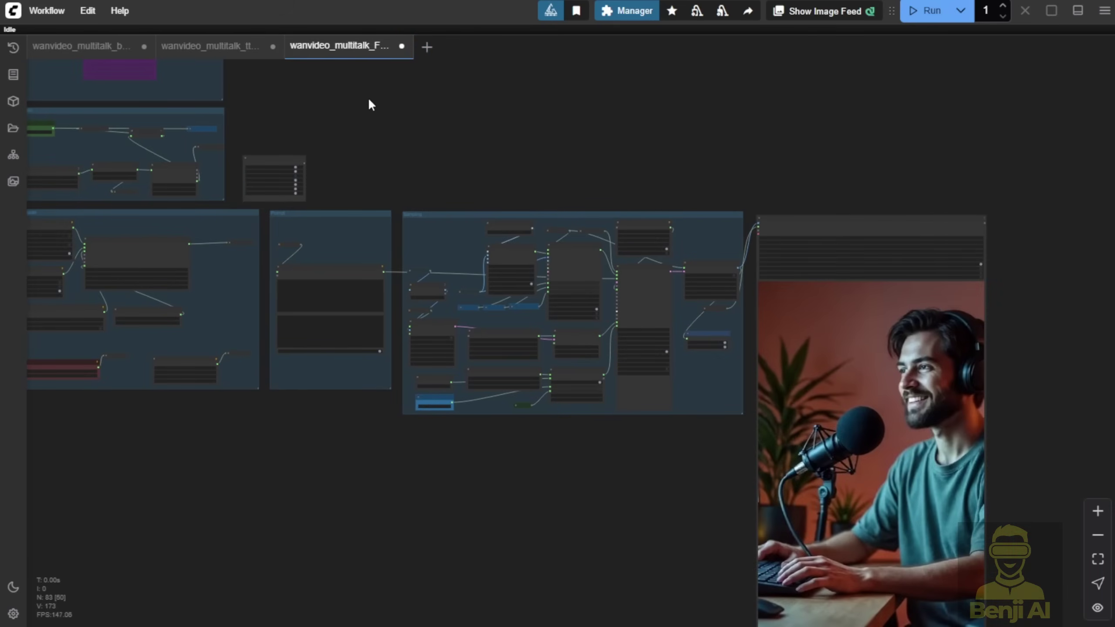
left_click_drag(389, 137, 629, 455)
scroll(597, 313, "up", 5)
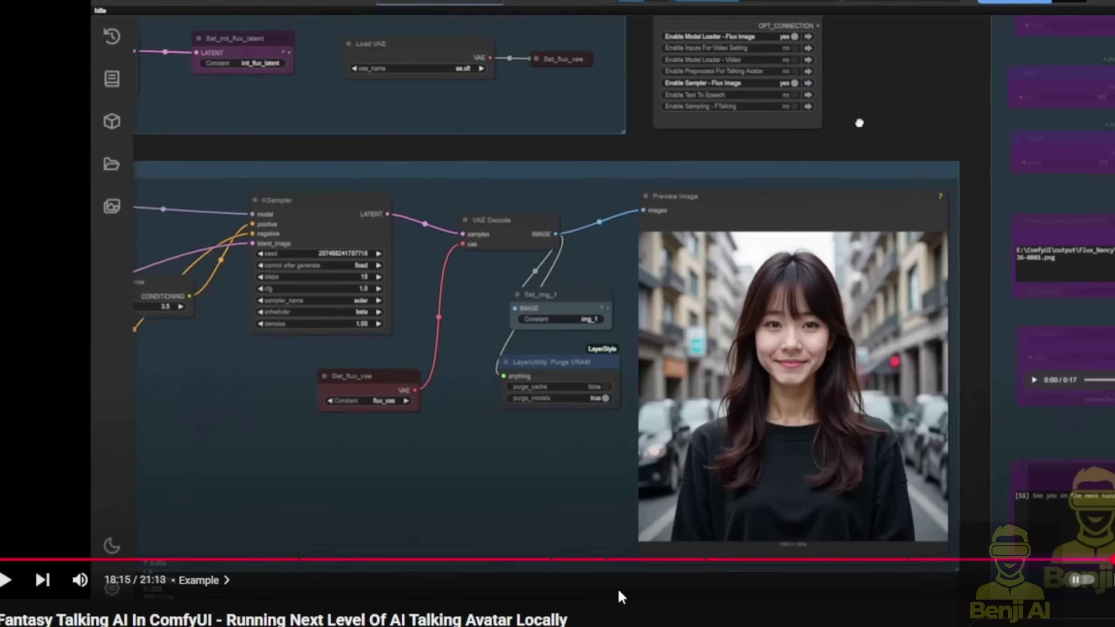
scroll(414, 345, "down", 10)
scroll(458, 416, "up", 10)
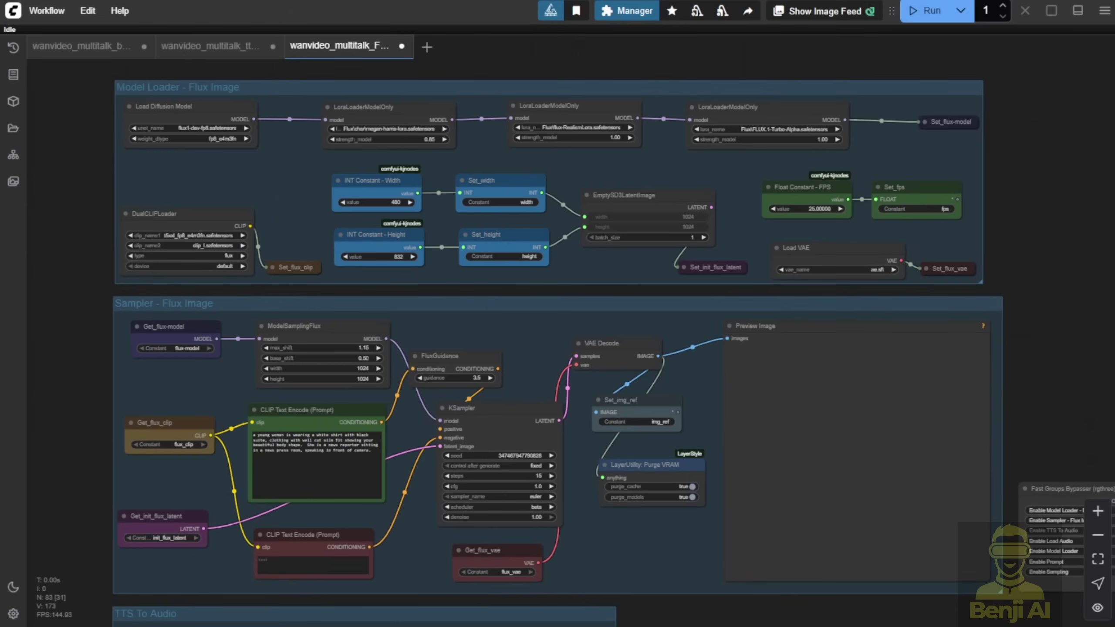
Step: Drag the first LoraLoaderModelOnly node's corner until its full character LoRA file name is visible
scroll(224, 171, "up", 6)
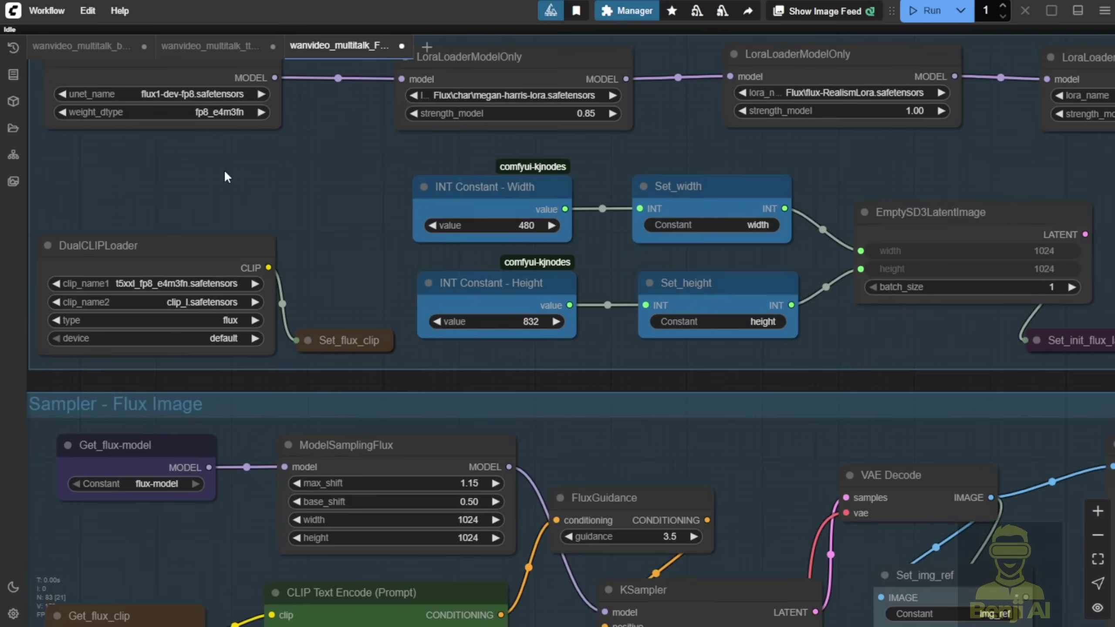
left_click_drag(376, 227, 268, 214)
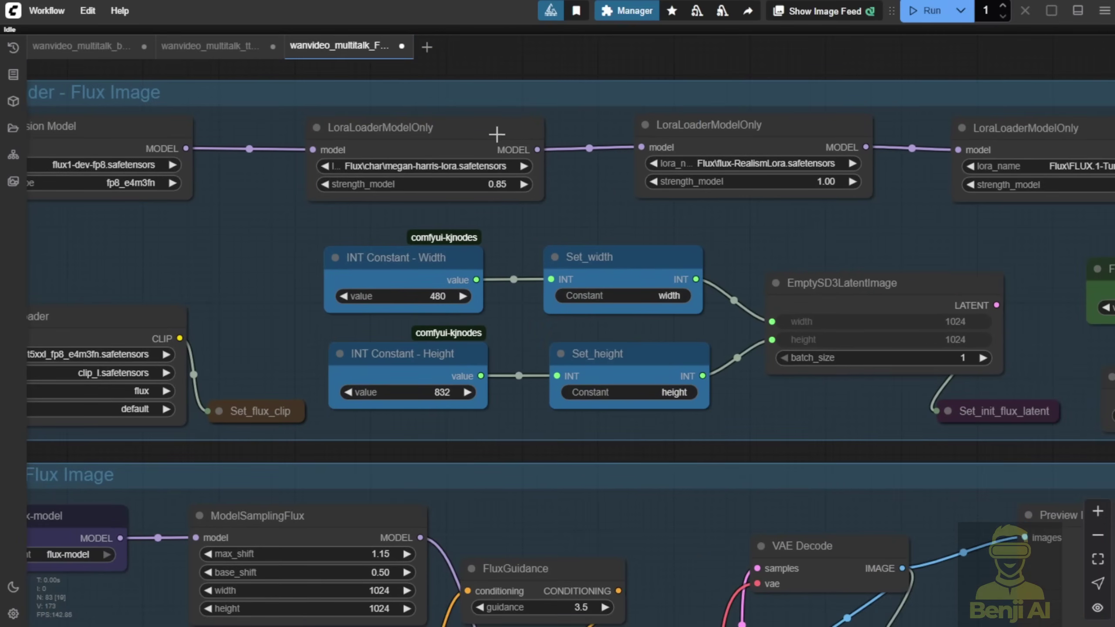
left_click(477, 134)
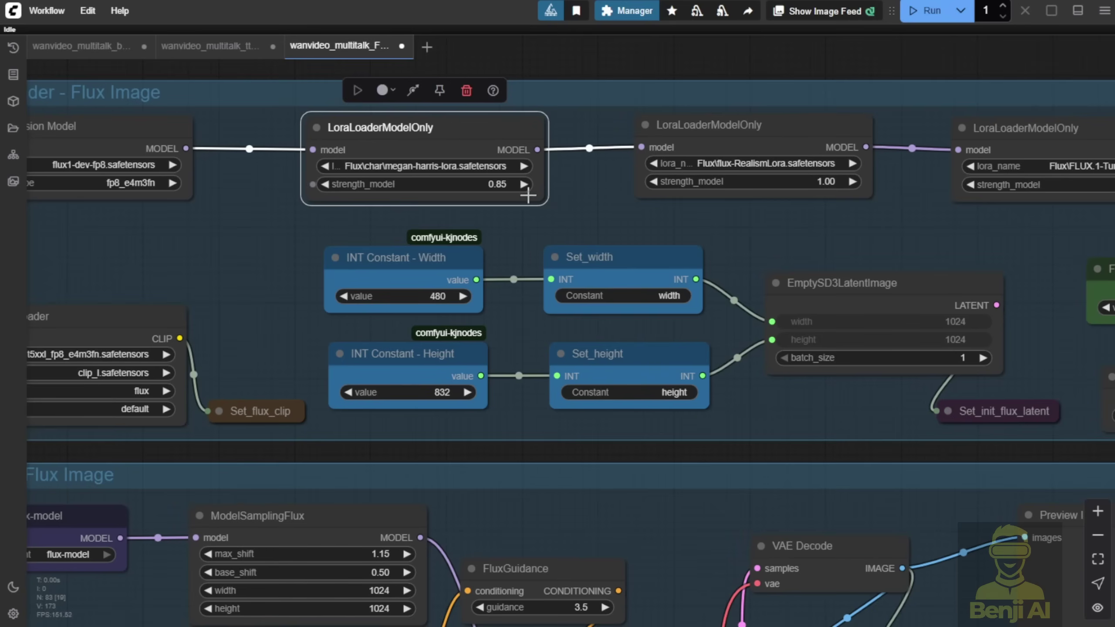
left_click_drag(540, 203, 620, 194)
left_click_drag(566, 131, 524, 130)
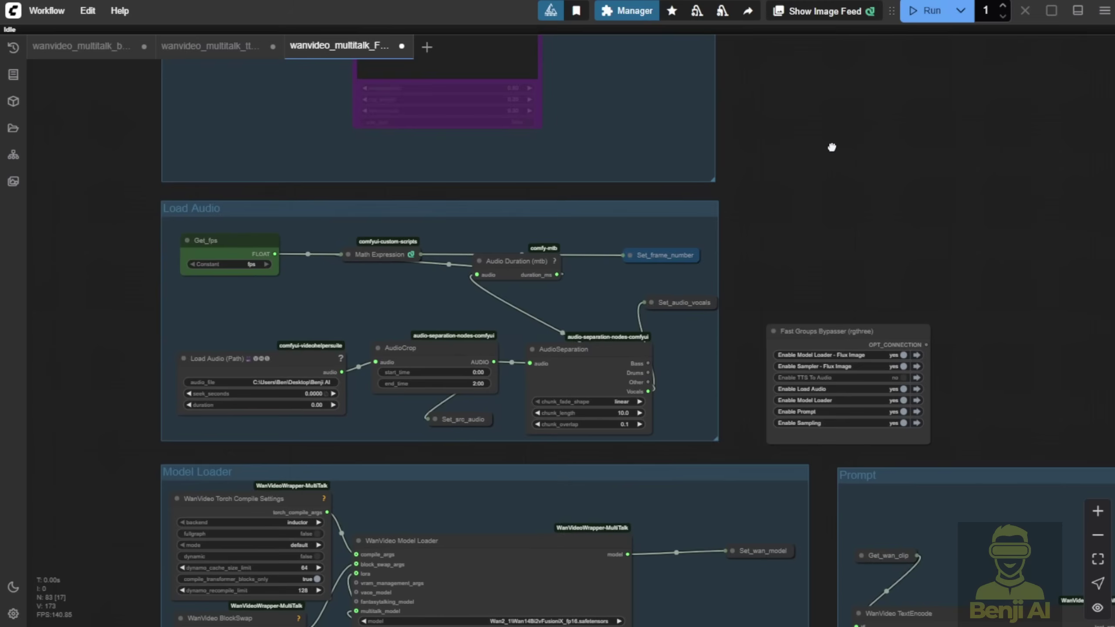
left_click_drag(831, 144, 831, 75)
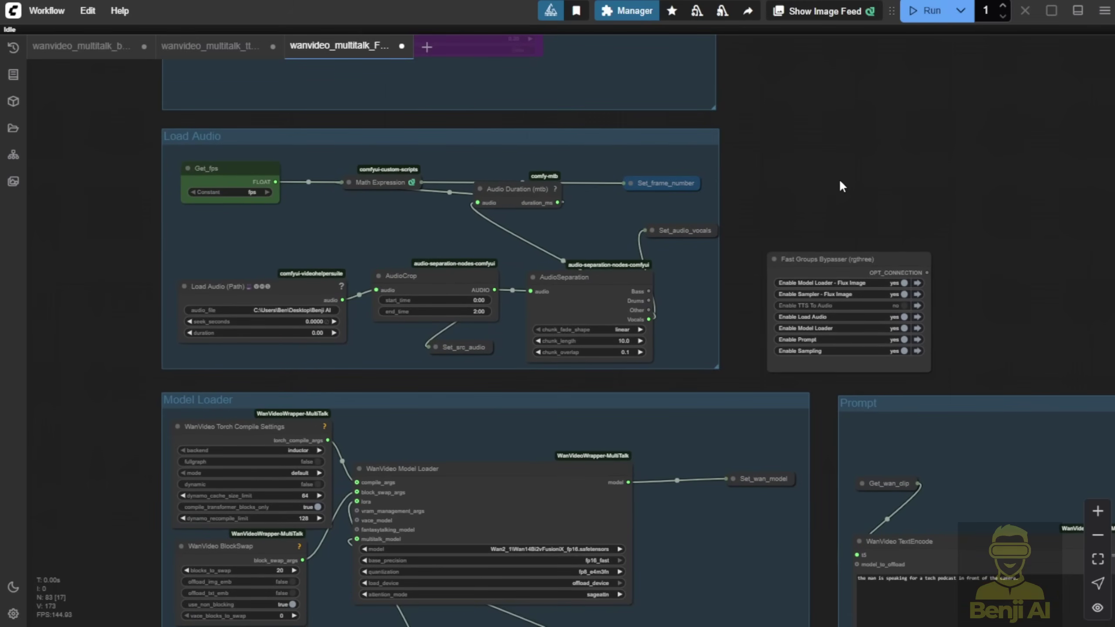
Step: Inspect the TTS To Audio group's Math Expression node and reposition the Audio Duration (mtb) node
left_click_drag(838, 178, 891, 423)
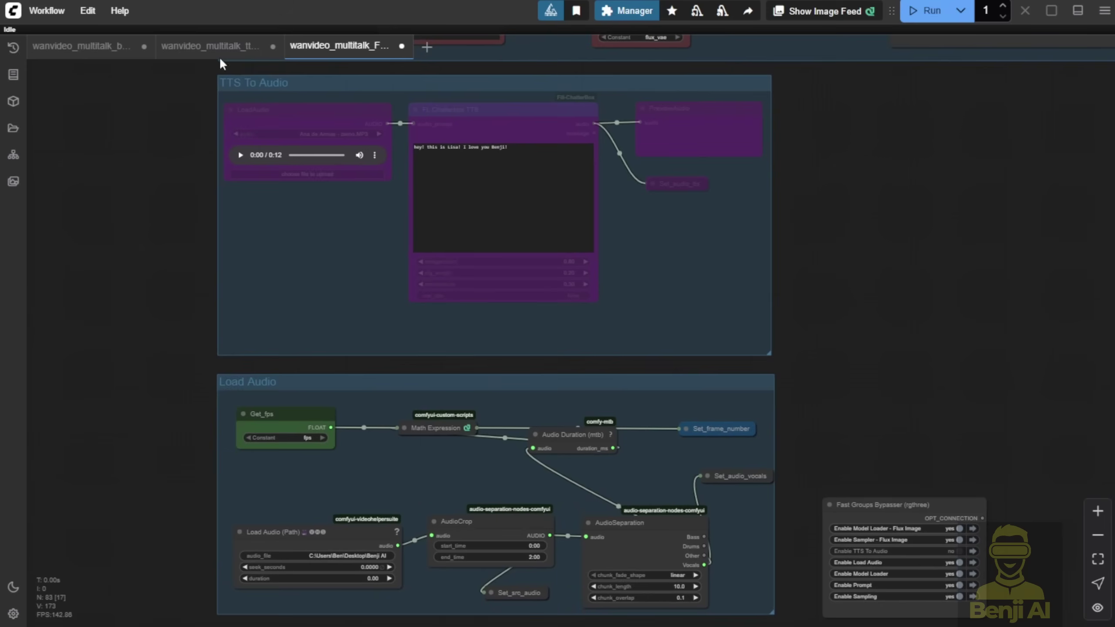
scroll(643, 605, "up", 4)
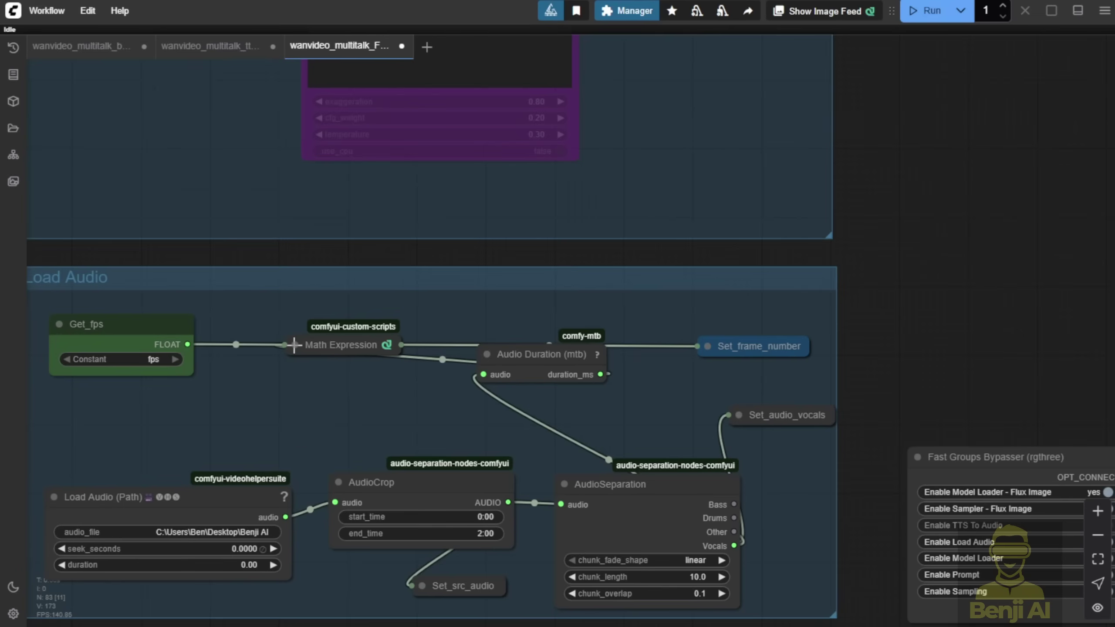
left_click(403, 428)
left_click(294, 344)
left_click_drag(518, 359, 500, 373)
scroll(833, 132, "down", 5)
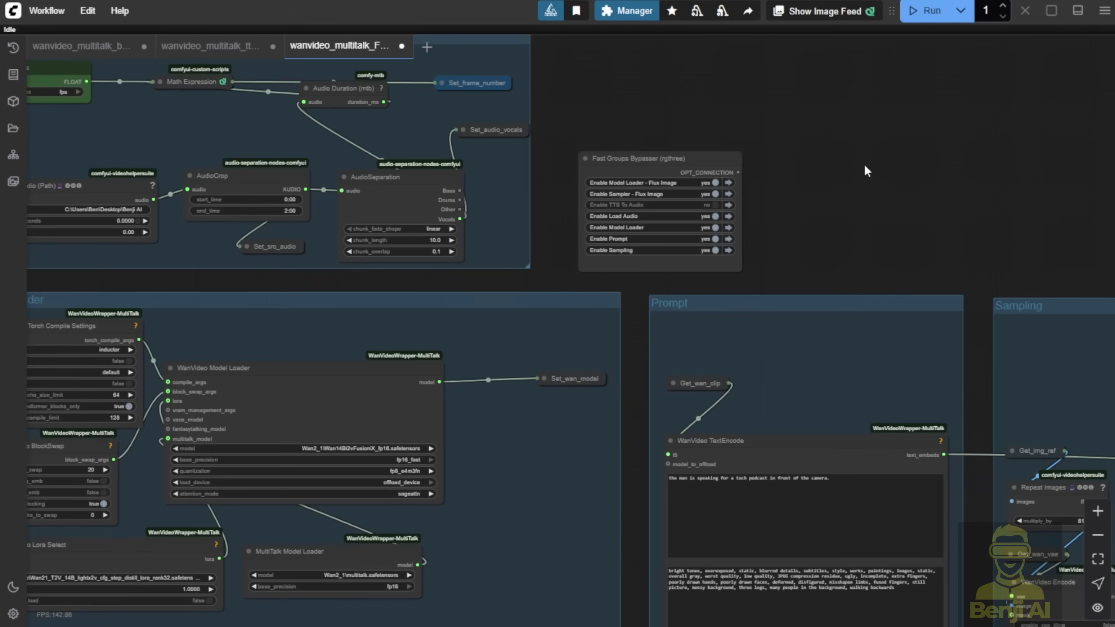
Step: Pan through the Model Loader, Prompt and Sampling groups to the podcaster video preview
left_click_drag(869, 174, 994, 63)
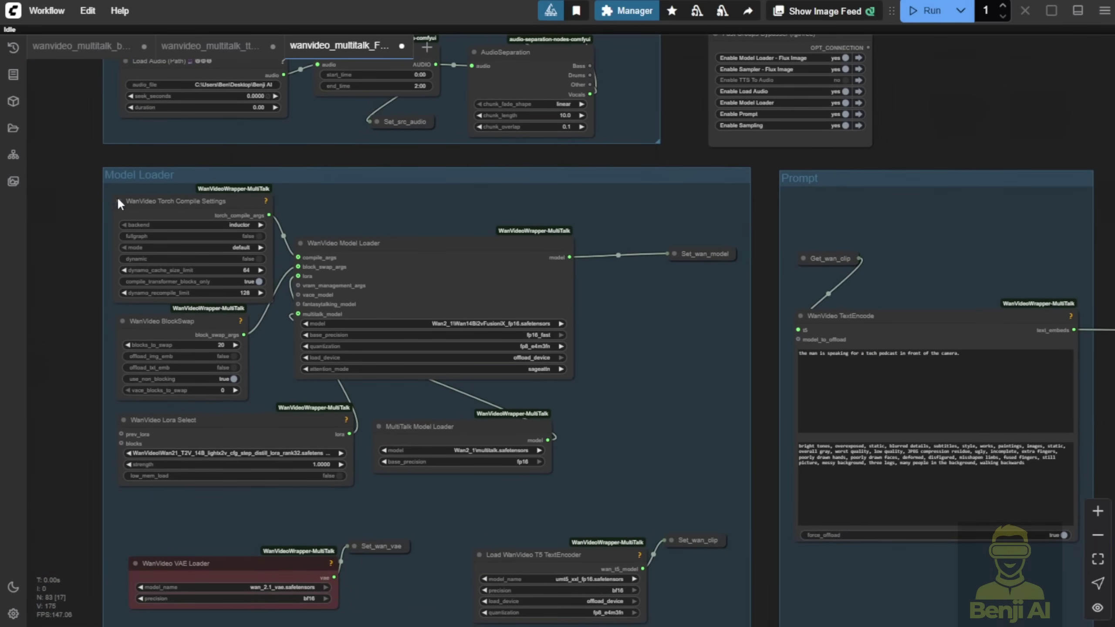
left_click_drag(74, 273, 45, 168)
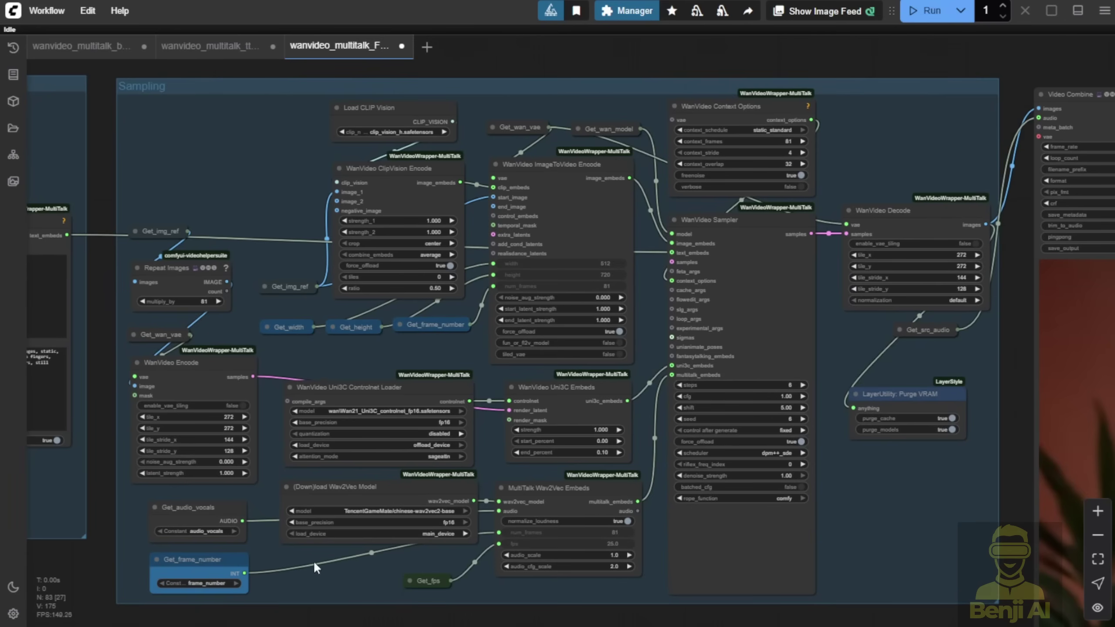
scroll(314, 561, "up", 3)
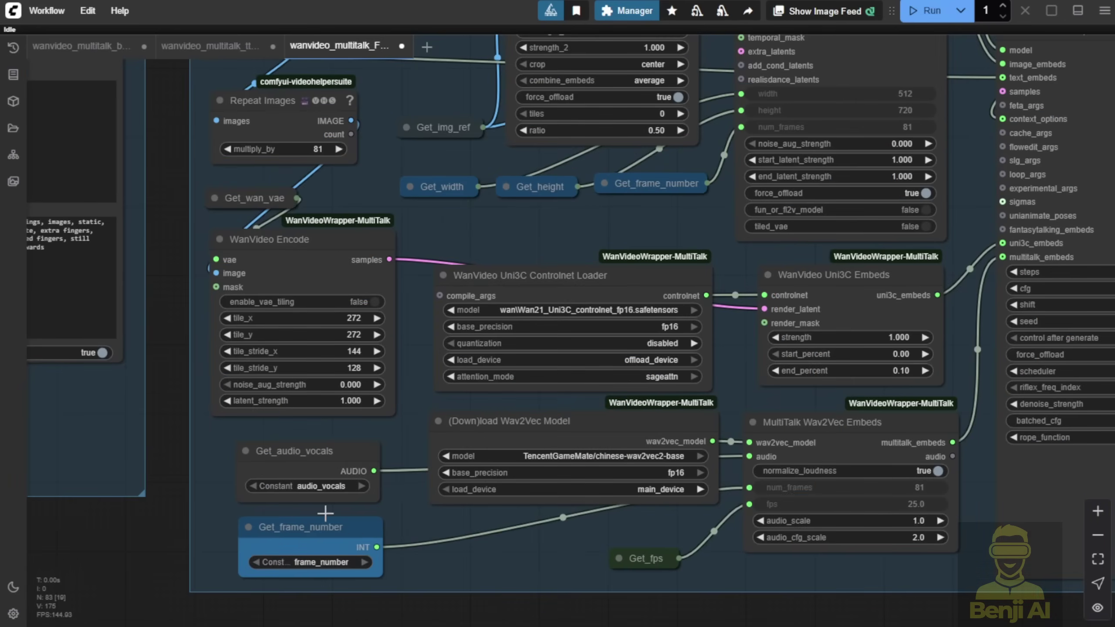
scroll(440, 537, "down", 2)
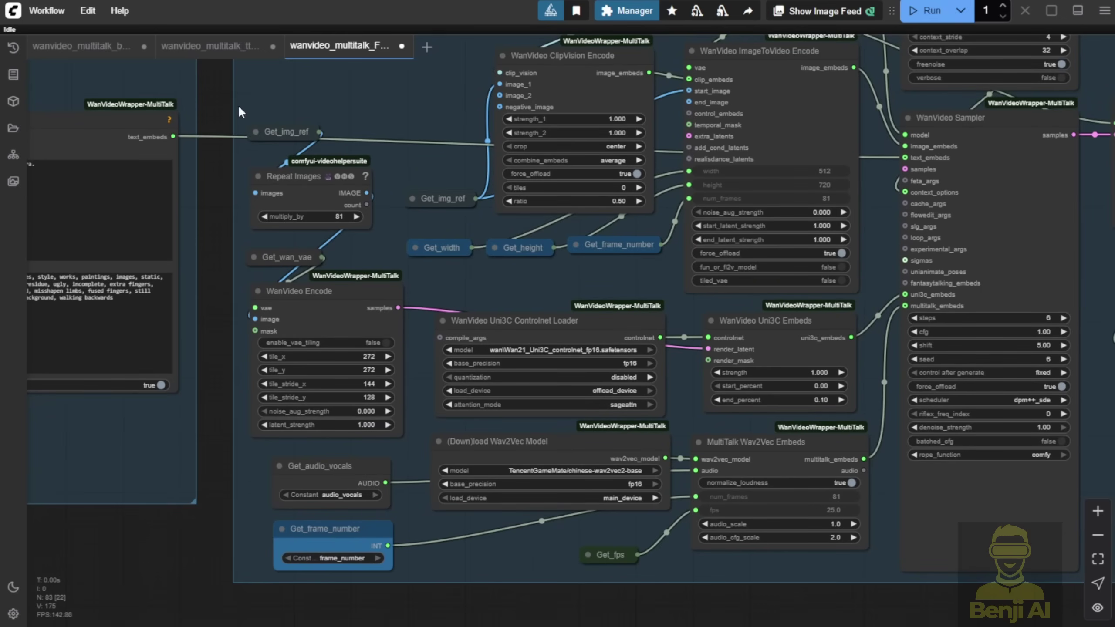
scroll(796, 271, "down", 3)
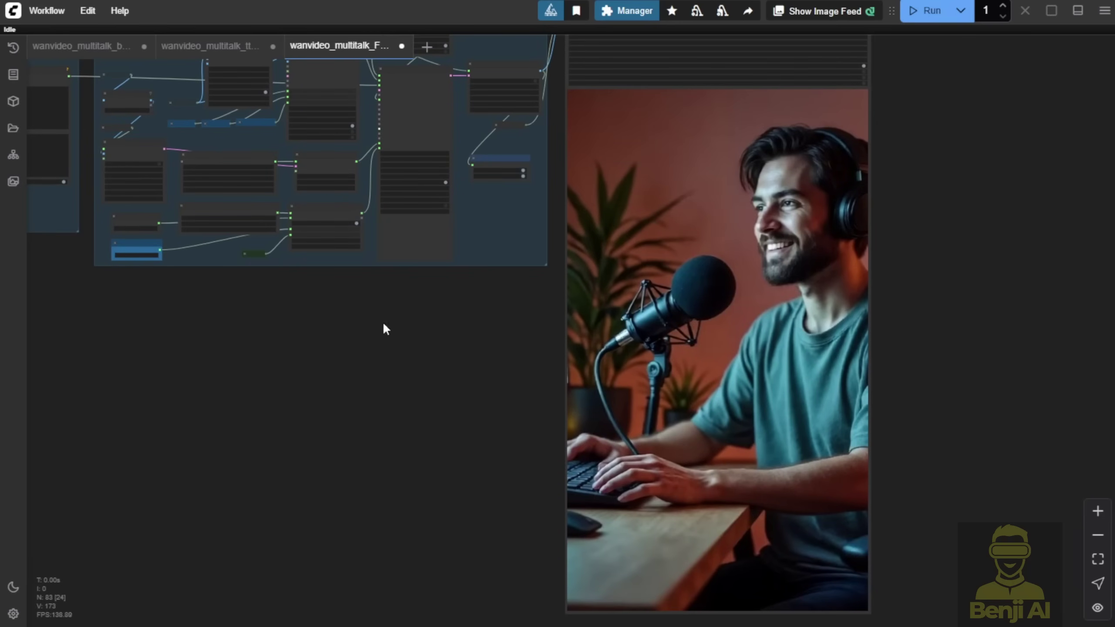
Step: Pan back across the TTS, model loader and avatar groups and select the Load Audio group
left_click_drag(334, 316, 709, 547)
left_click_drag(390, 169, 764, 418)
scroll(671, 406, "up", 4)
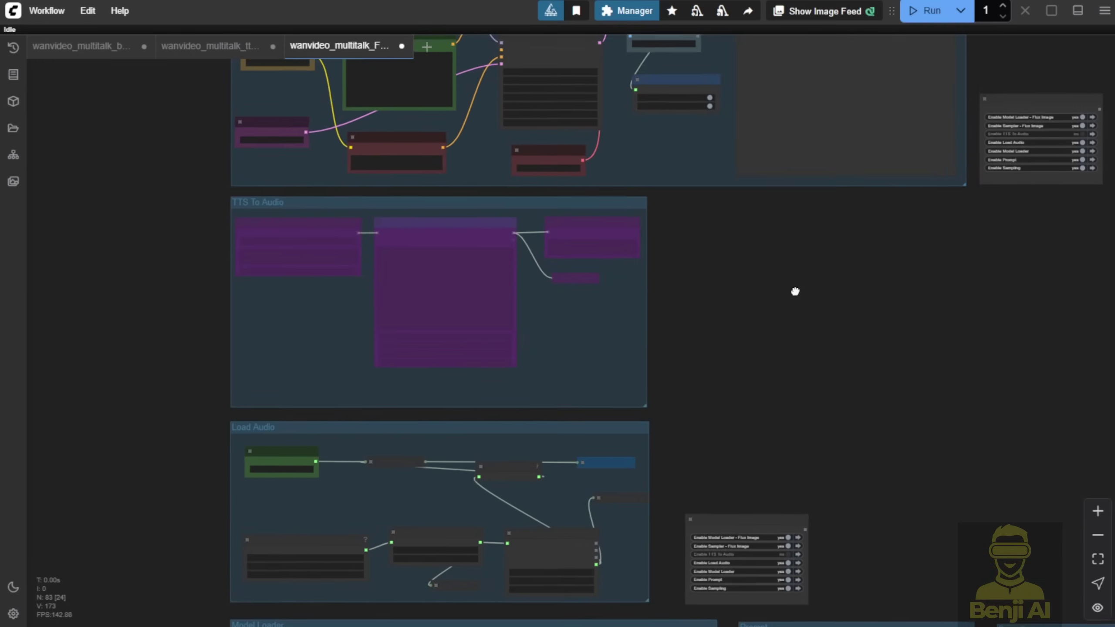
left_click_drag(794, 287, 779, 199)
scroll(453, 292, "up", 3)
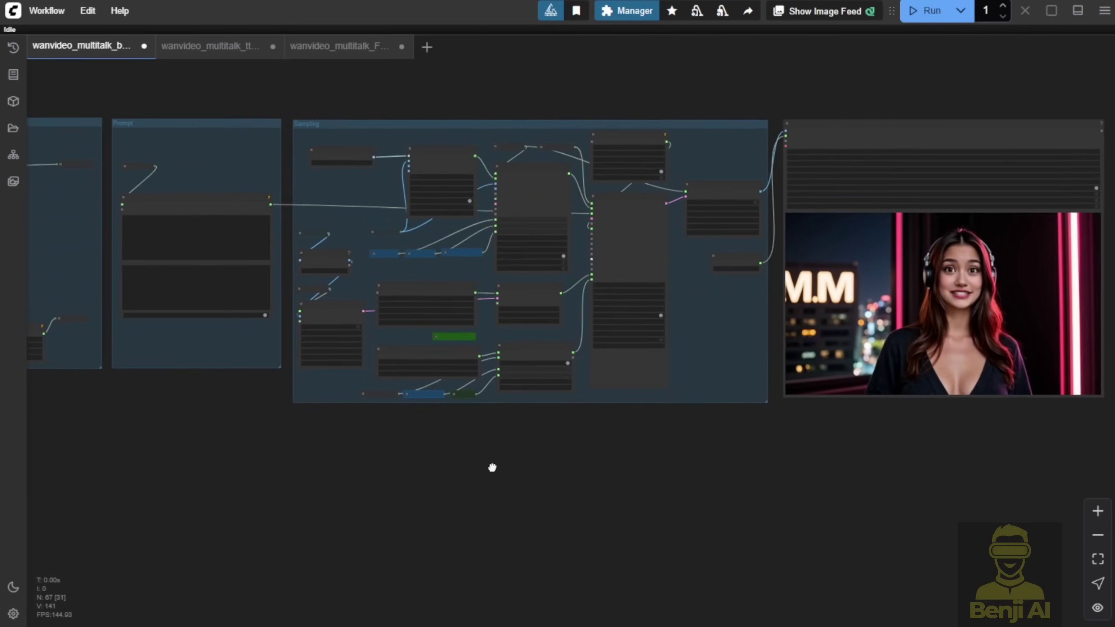
left_click_drag(492, 468, 525, 470)
left_click_drag(269, 455, 769, 438)
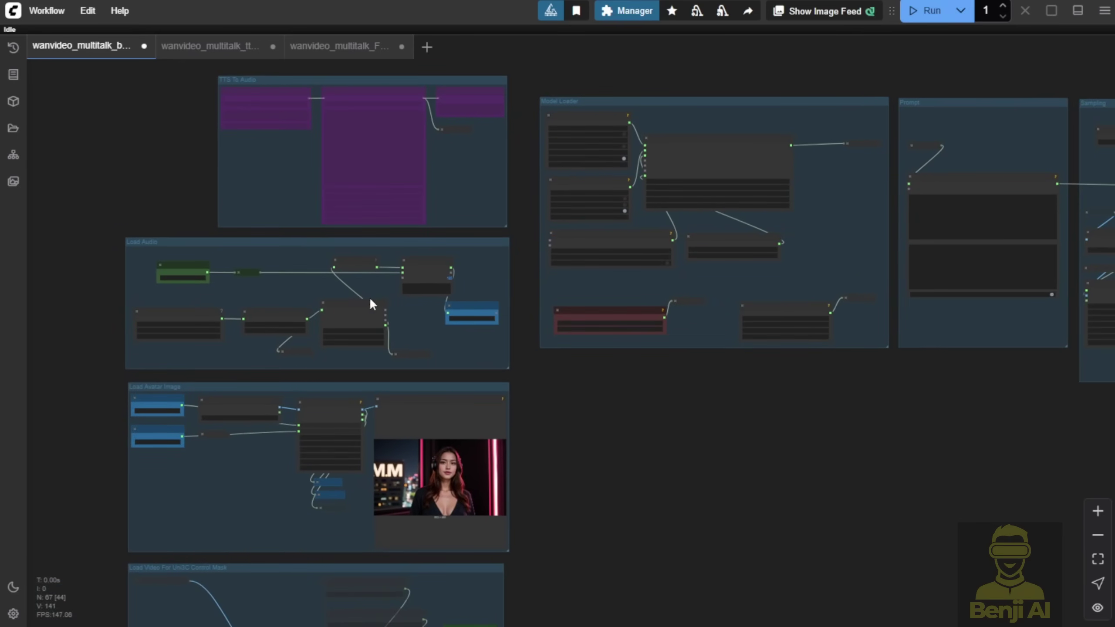
scroll(306, 362, "up", 4)
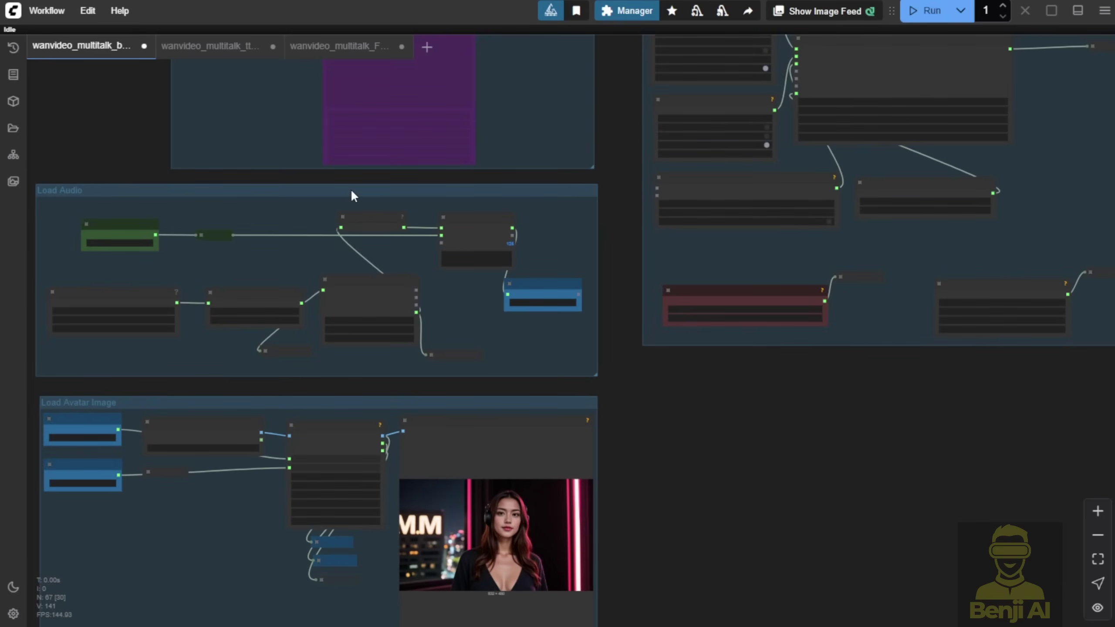
left_click(362, 192)
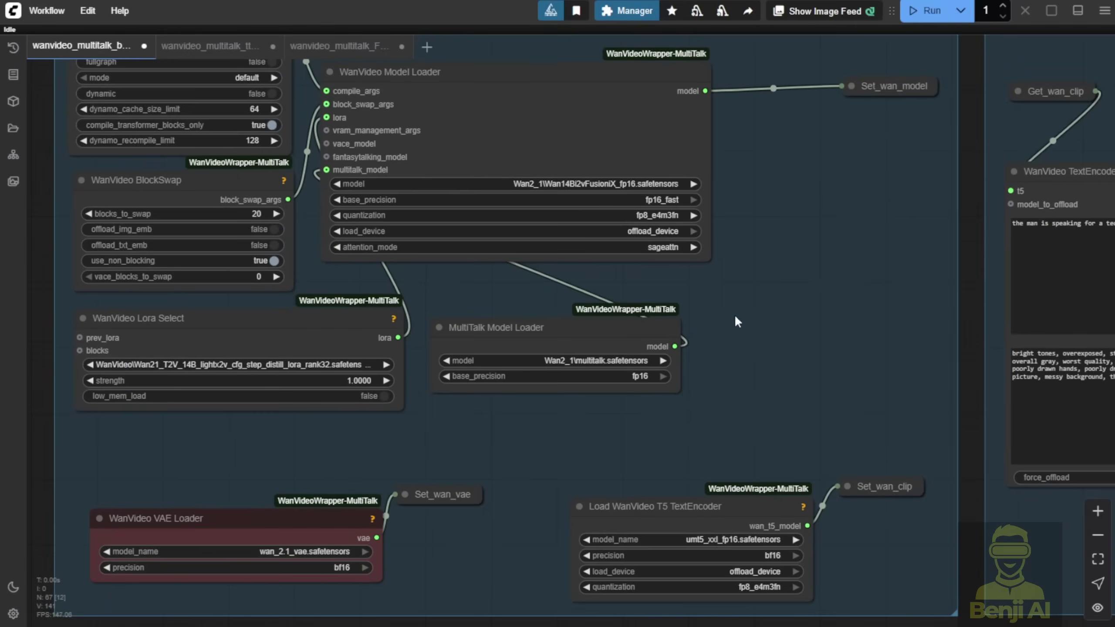
Step: Scroll the Command Prompt log to confirm 6/6 steps finished in 2370.73 seconds
scroll(655, 346, "up", 3)
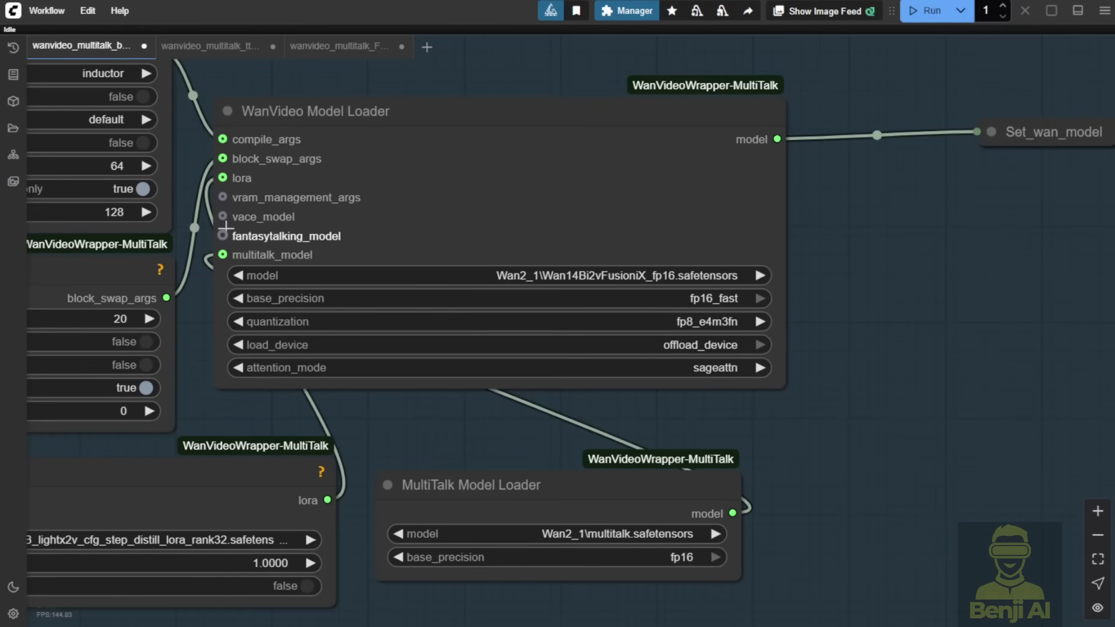
Step: Zoom in on the WanVideo Model Loader, then pan to the Torch Compile and BlockSwap nodes
left_click_drag(193, 330, 532, 361)
scroll(463, 388, "up", 3)
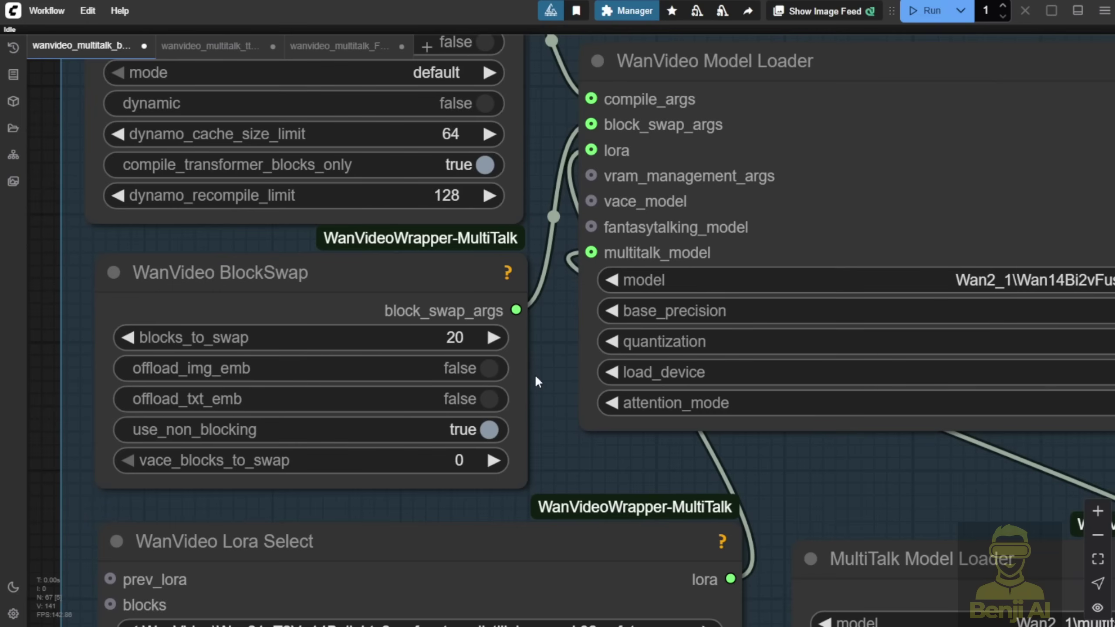
scroll(540, 317, "down", 5)
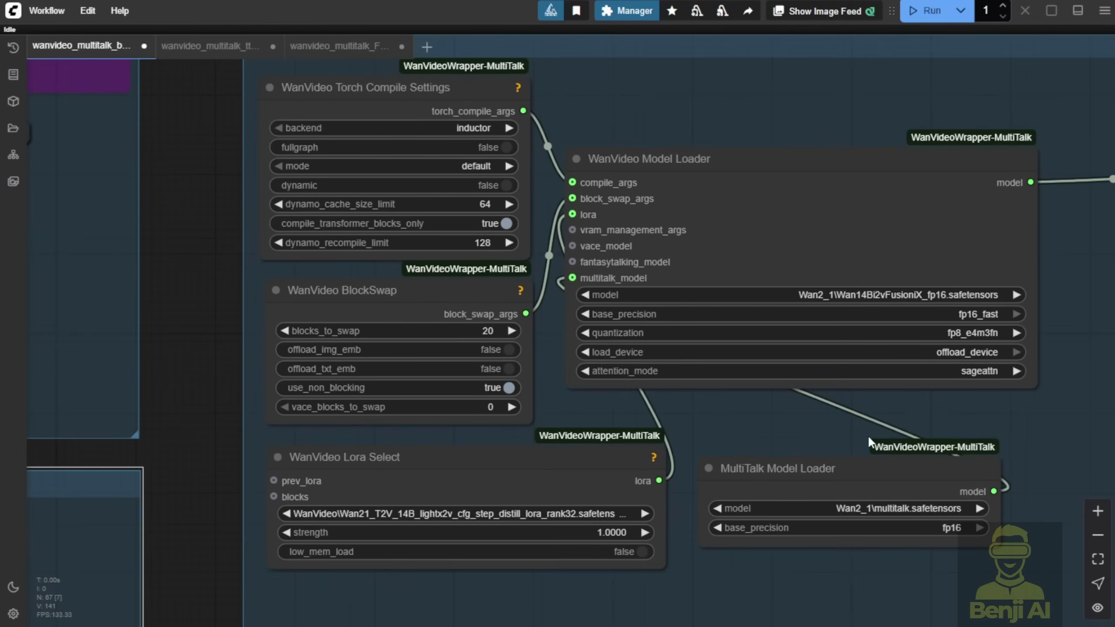
left_click_drag(738, 412, 551, 360)
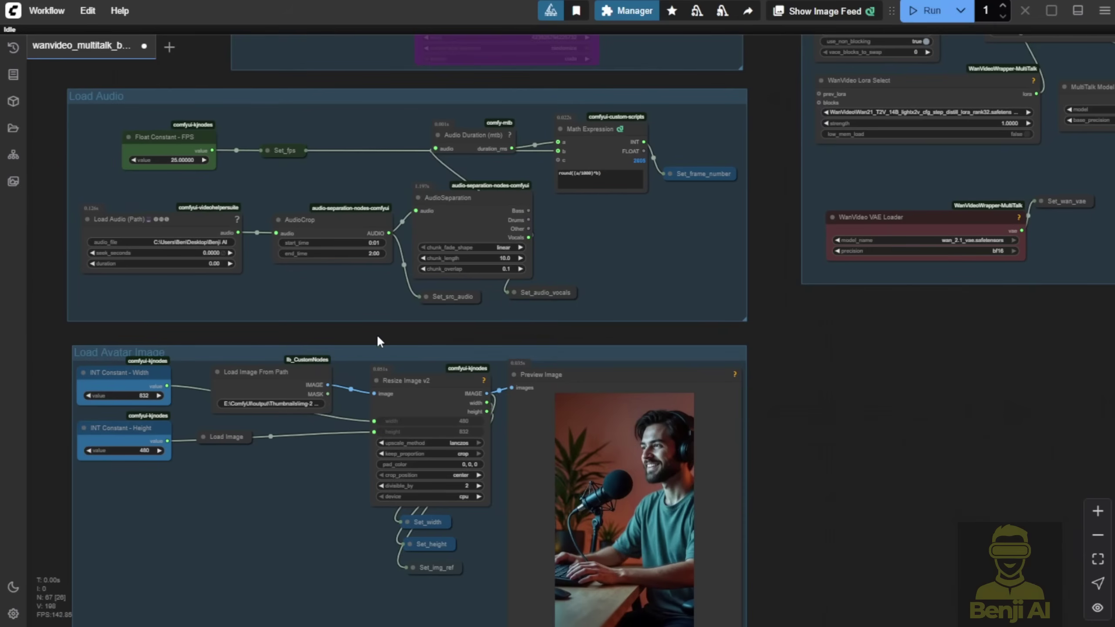
left_click_drag(380, 343, 283, 205)
scroll(489, 398, "up", 3)
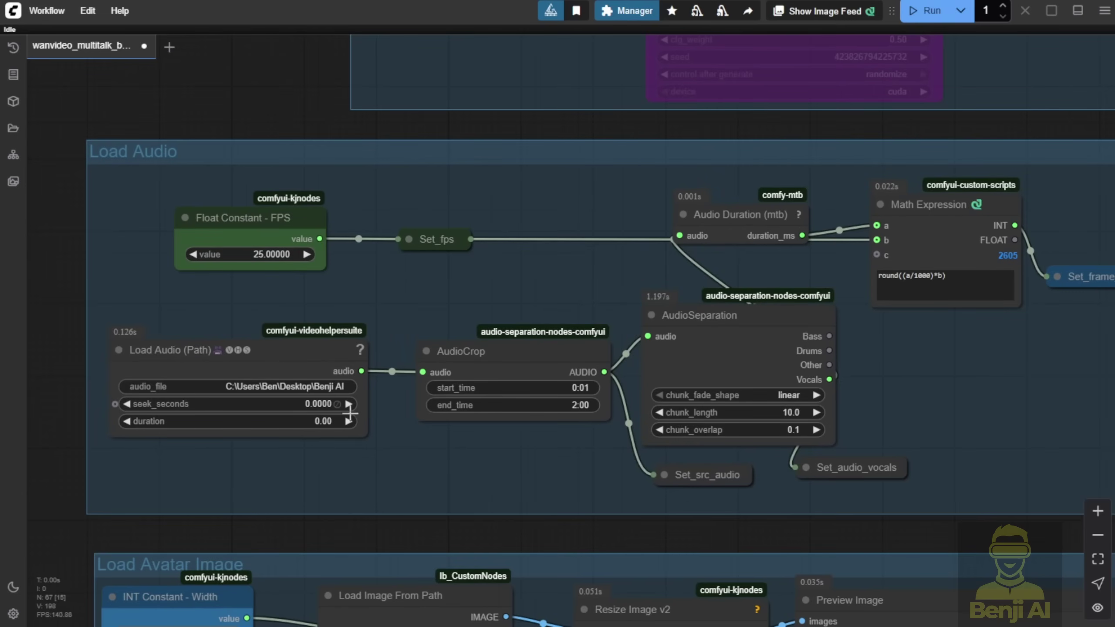
left_click_drag(358, 448, 399, 437)
scroll(316, 384, "up", 4)
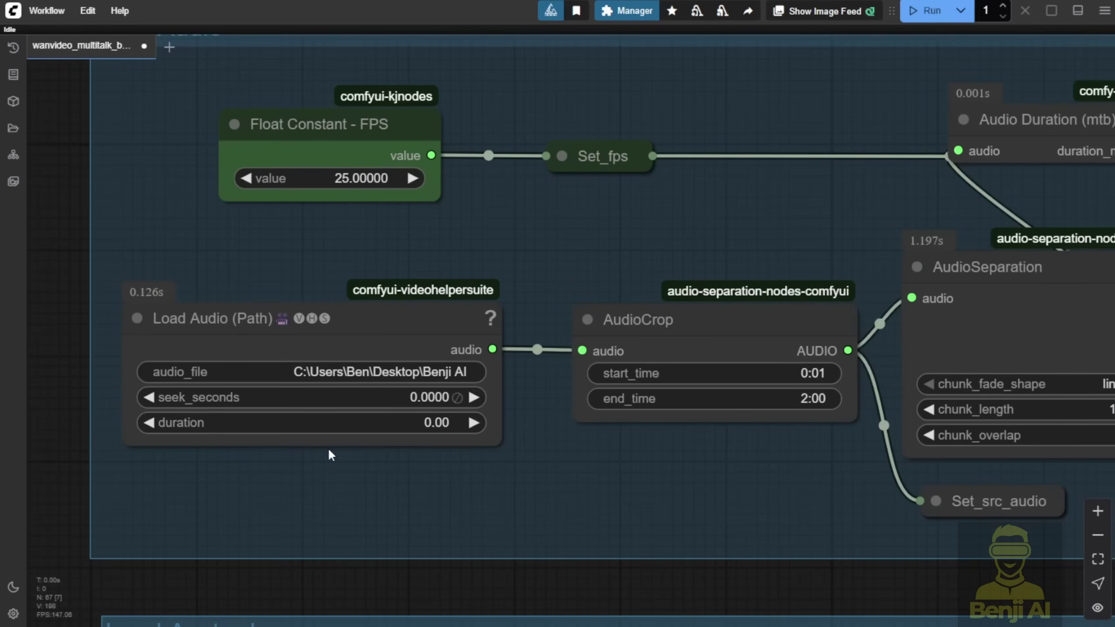
double_click(451, 504)
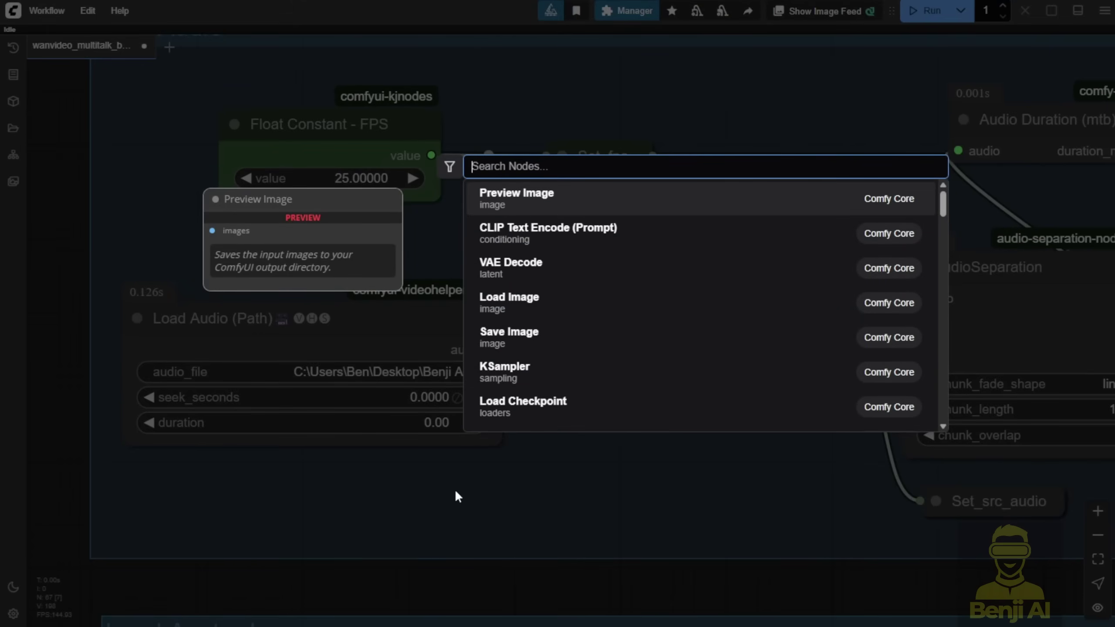
type("load a")
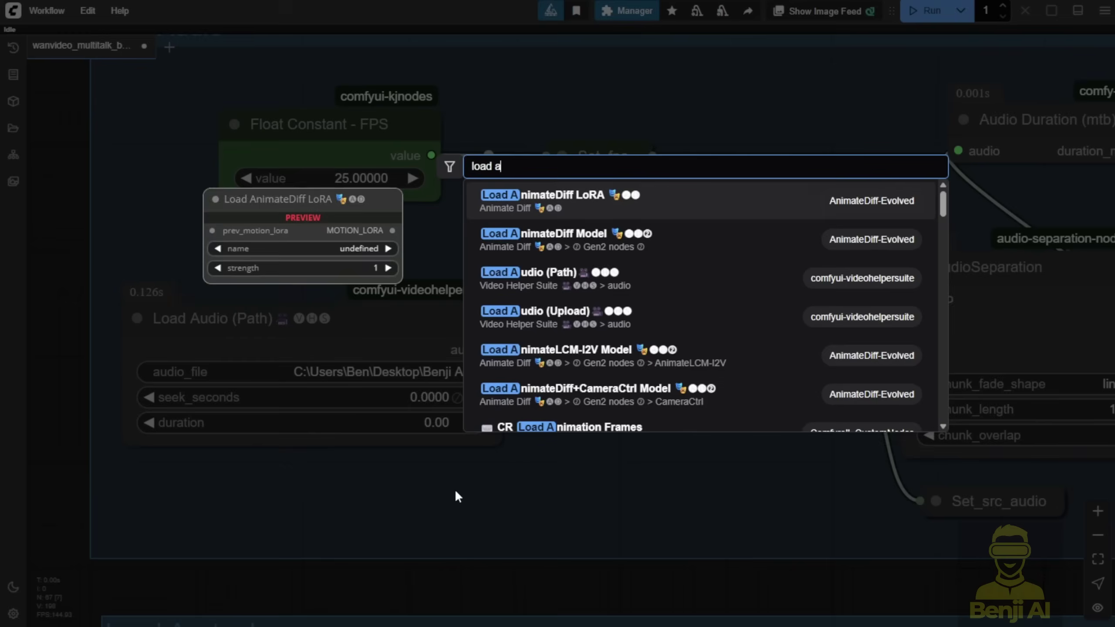
type("udio")
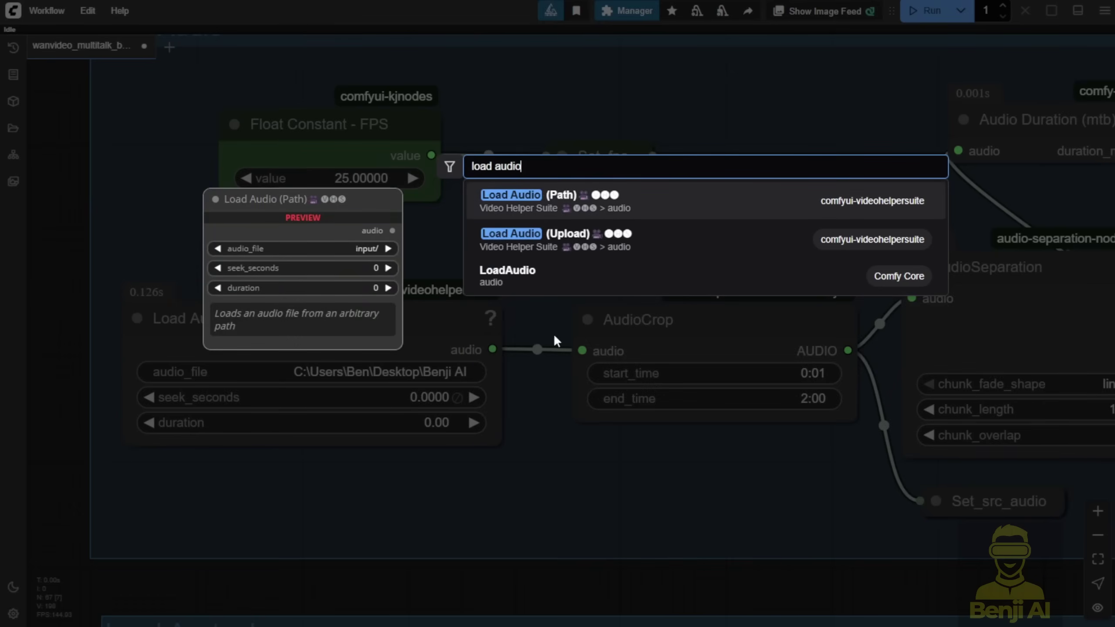
left_click(596, 241)
left_click_drag(631, 488, 514, 309)
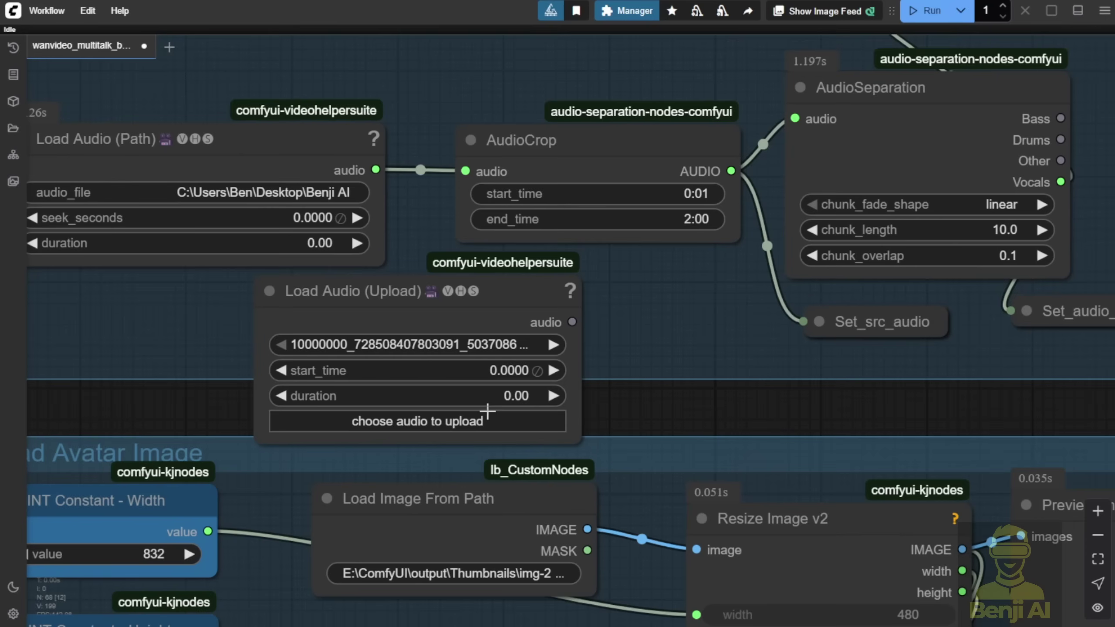
key("Delete")
scroll(472, 329, "down", 5)
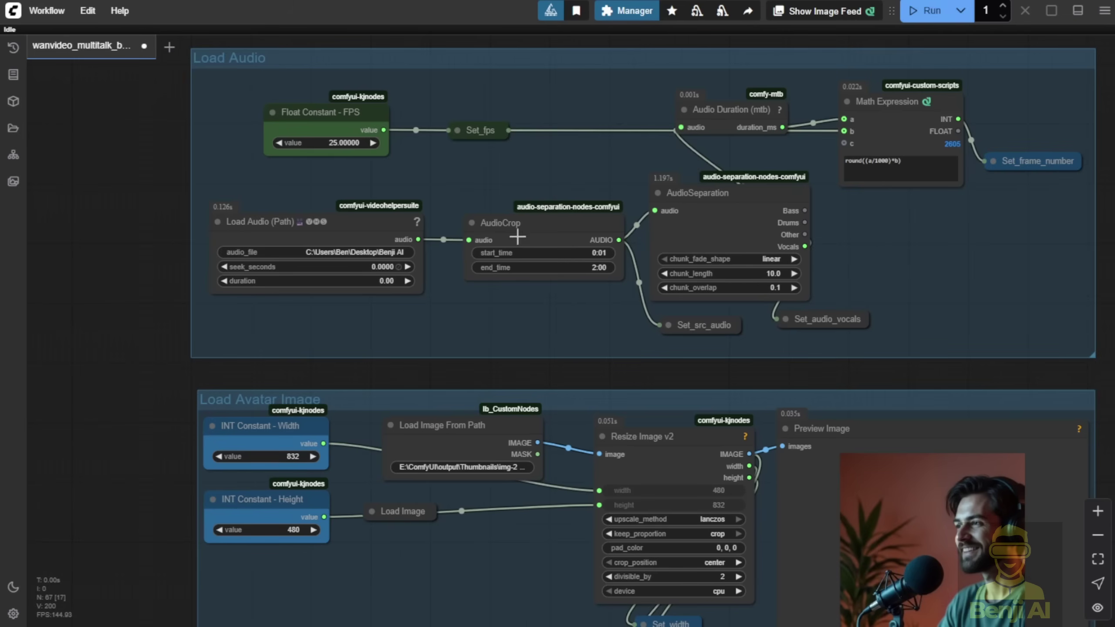
Step: Drop Get_mask_character's render_mask link onto empty canvas so Uni3C Embeds loses it
scroll(512, 239, "down", 3)
left_click_drag(799, 373, 716, 541)
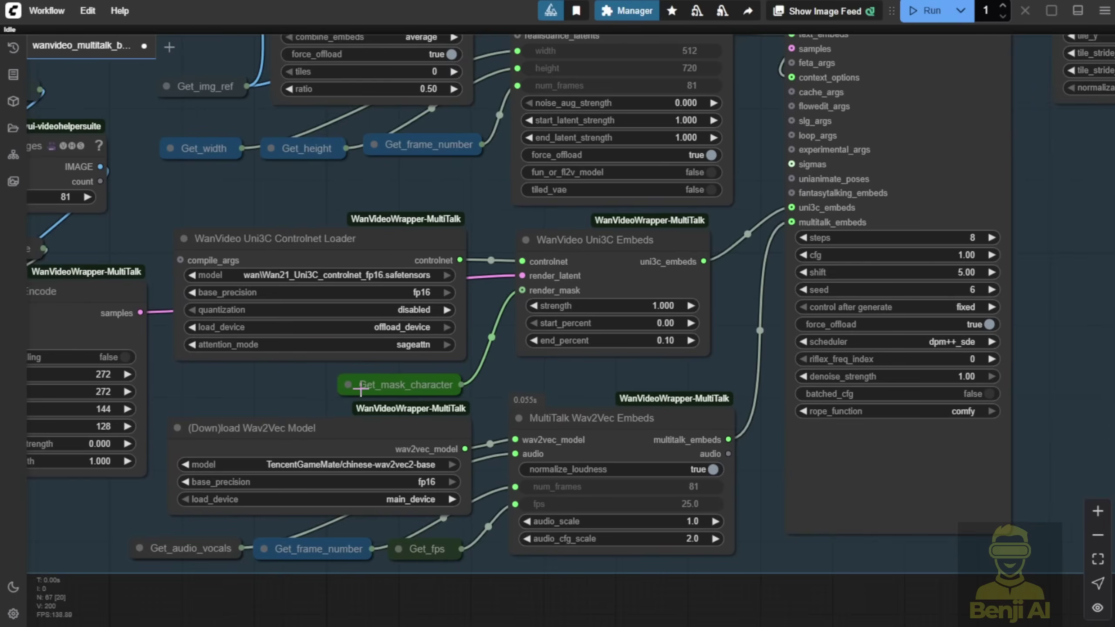
scroll(619, 182, "up", 3)
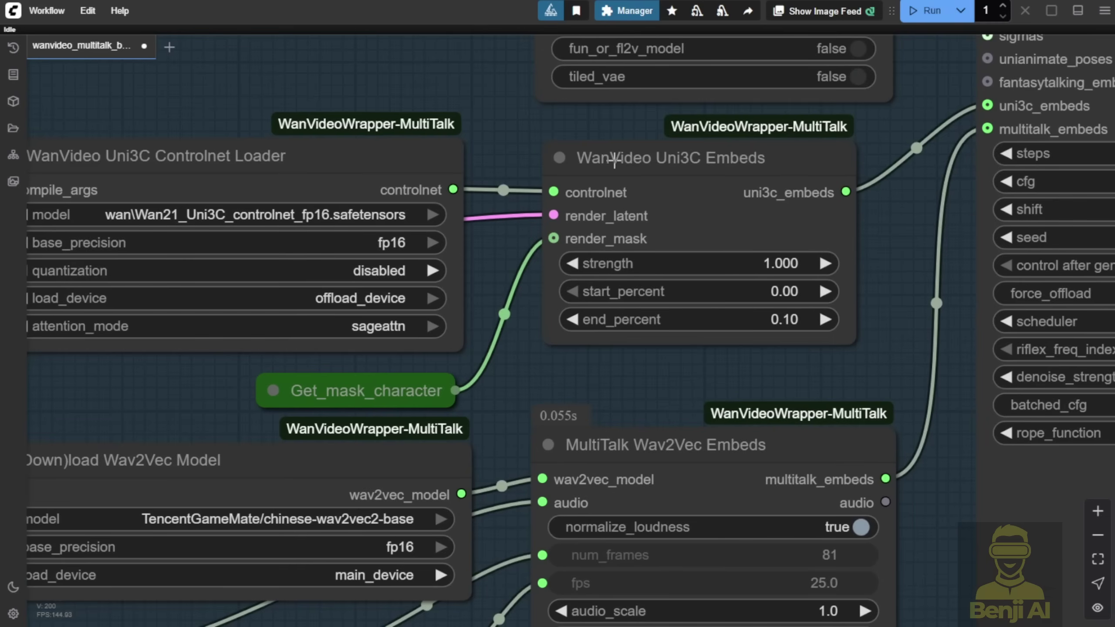
key("alt+c")
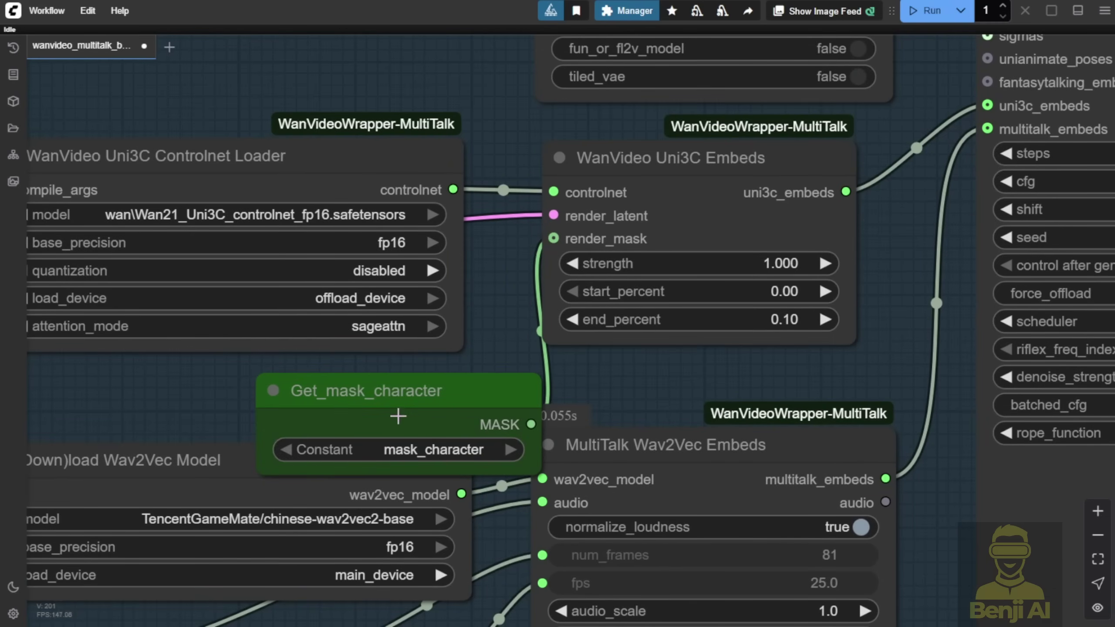
left_click(273, 390)
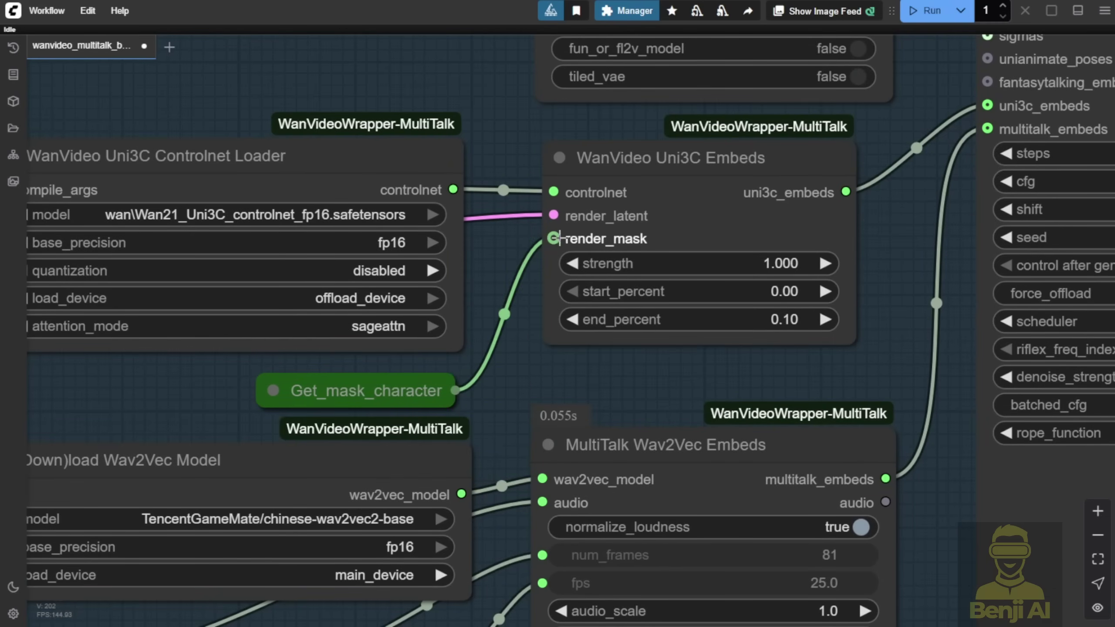
left_click_drag(553, 238, 502, 332)
left_click(670, 375)
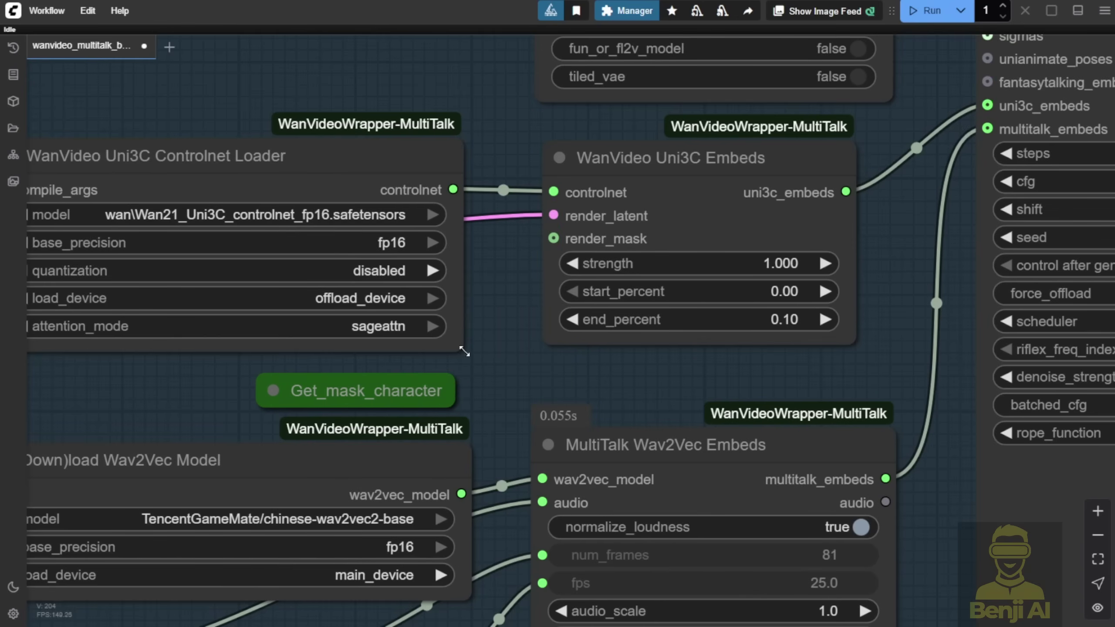
left_click(340, 383)
scroll(592, 376, "down", 5)
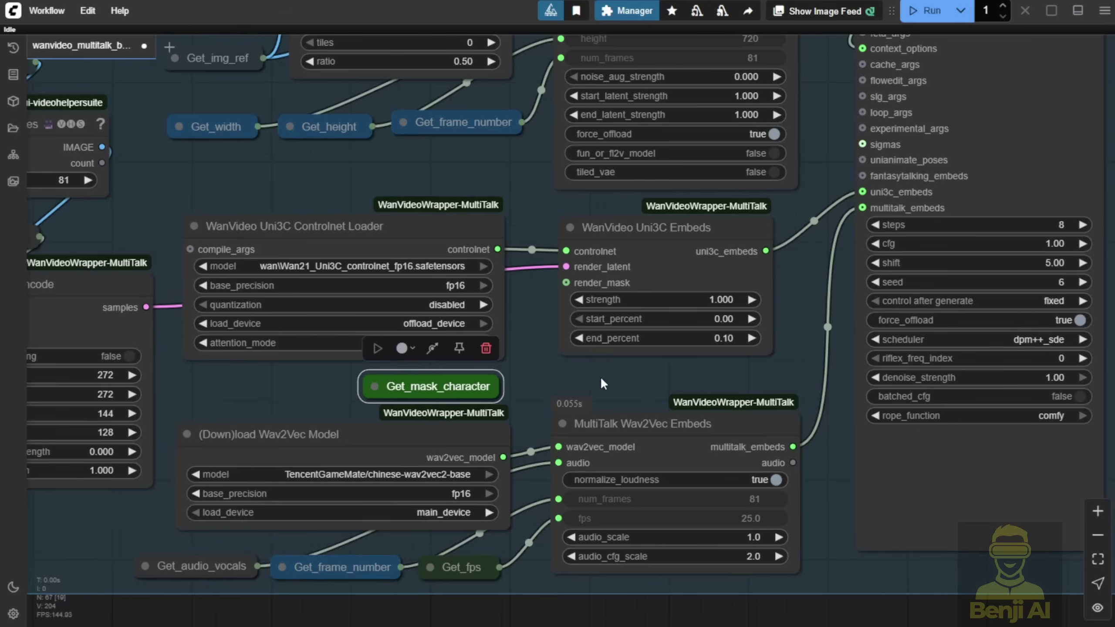
Step: Zoom in and expand the collapsed Get_mask_character node to reveal its mask output and constant
scroll(590, 380, "down", 3)
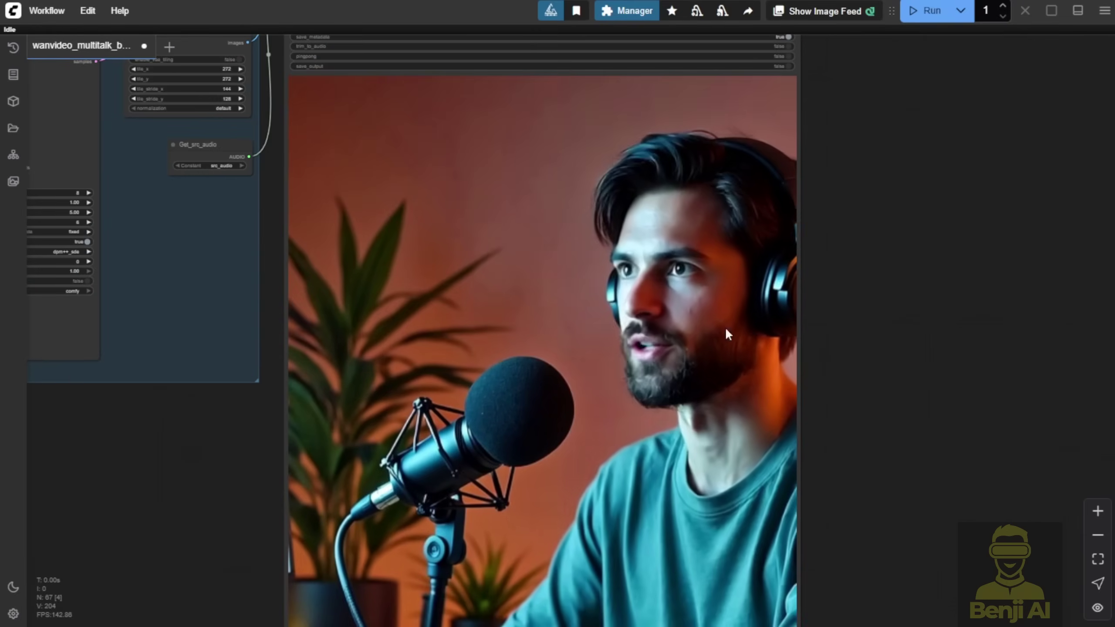
scroll(397, 356, "up", 5)
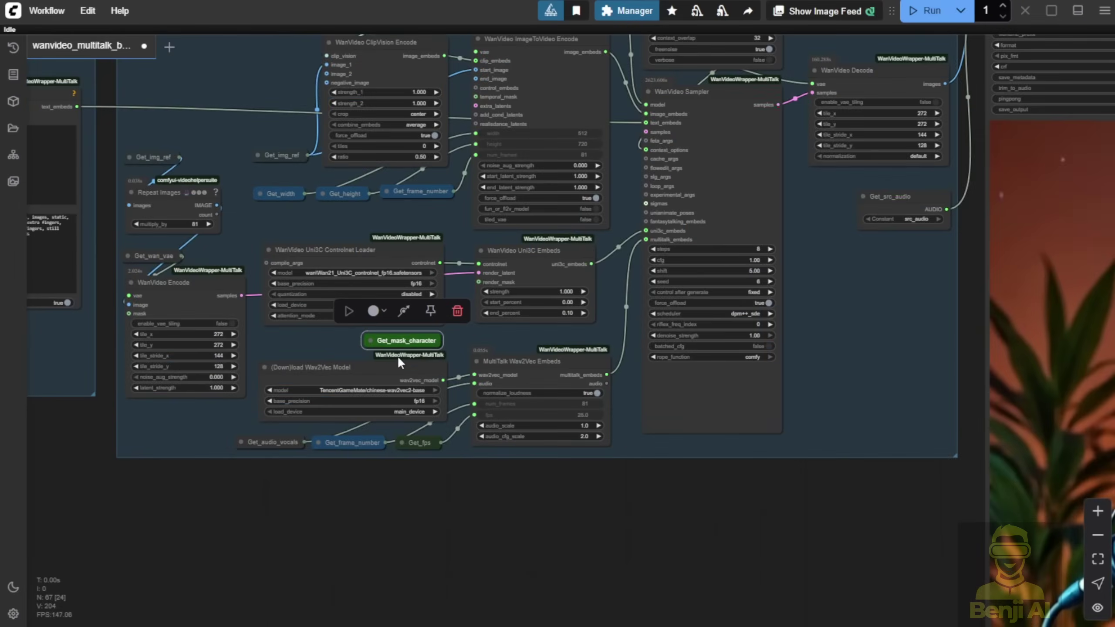
scroll(363, 336, "up", 4)
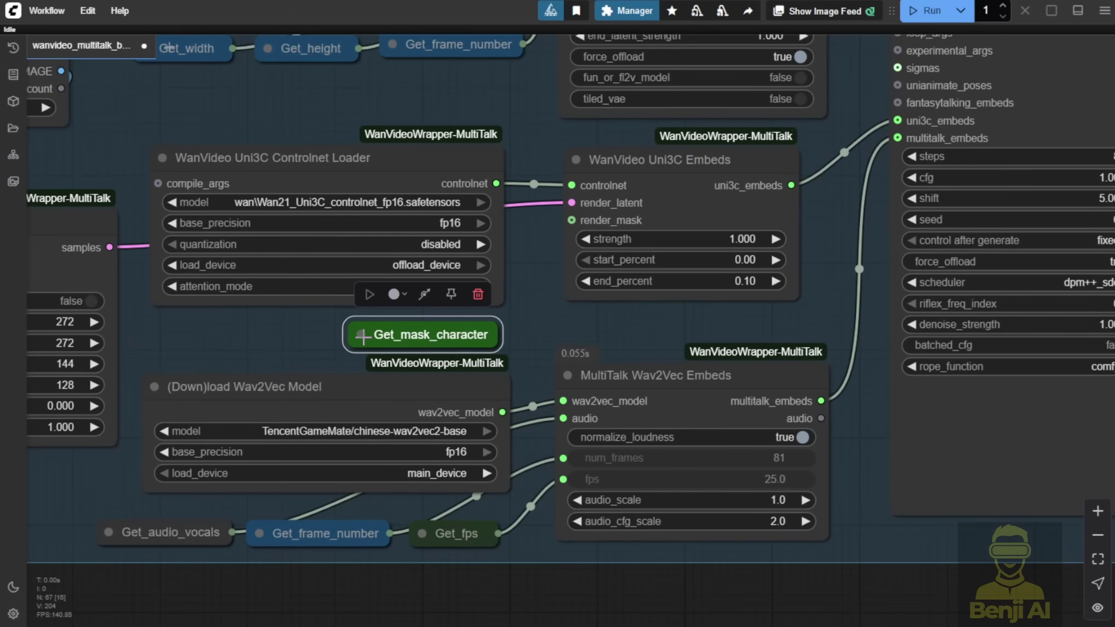
left_click(363, 335)
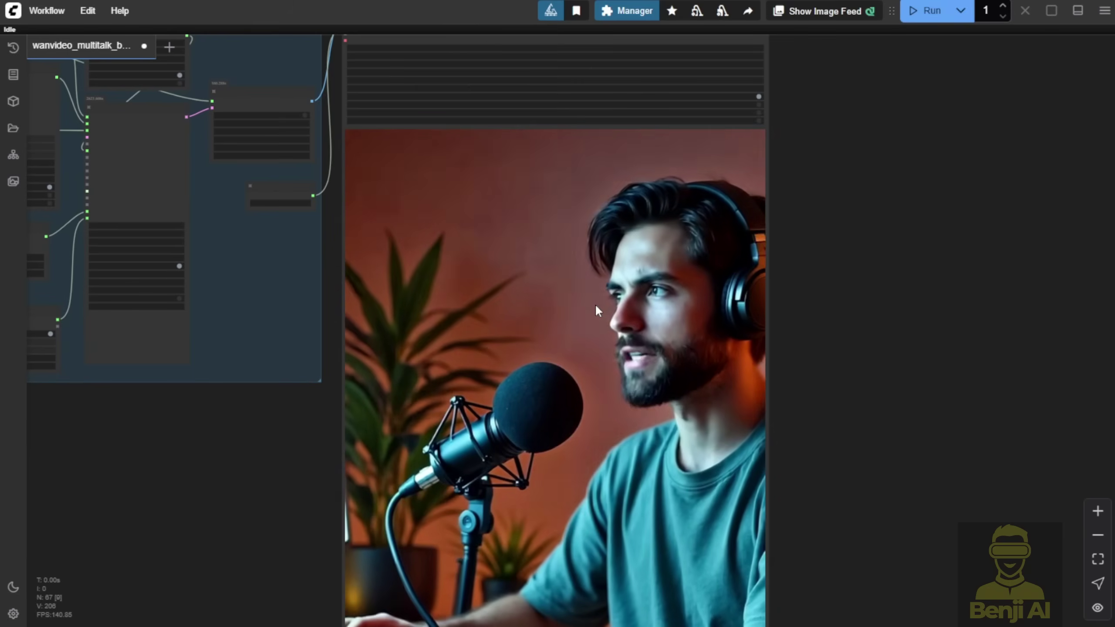
scroll(574, 296, "down", 3)
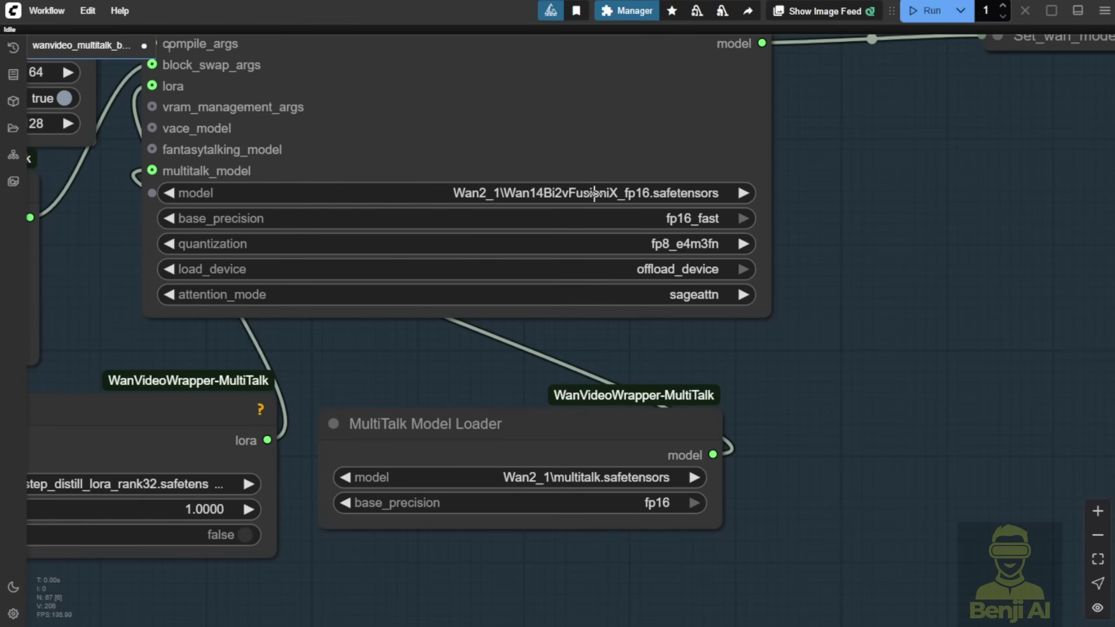
scroll(575, 189, "up", 2)
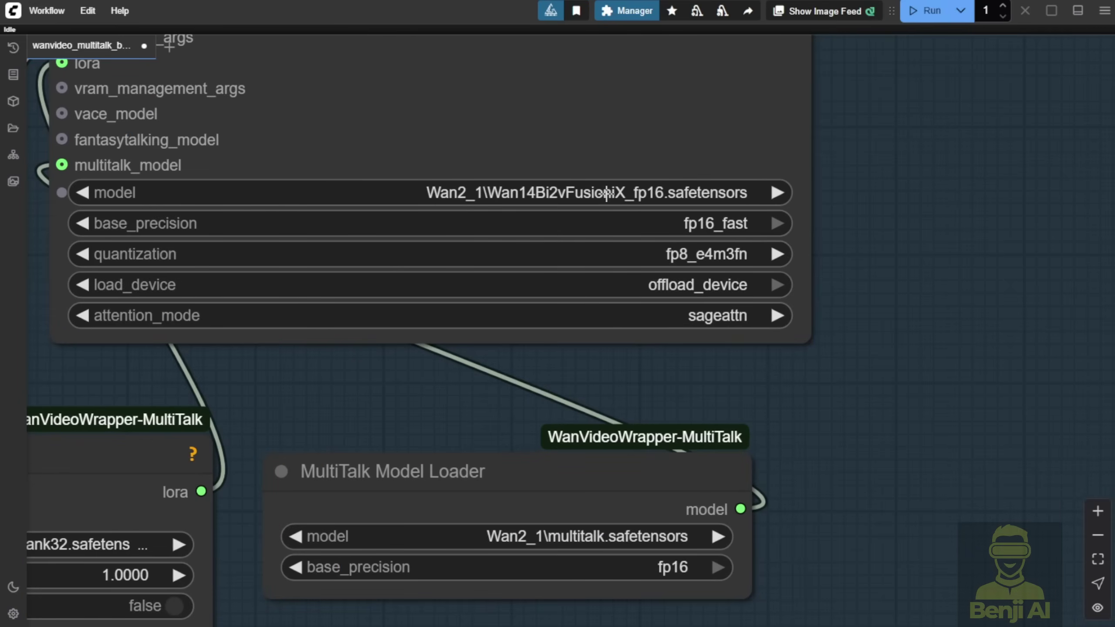
scroll(473, 346, "down", 4)
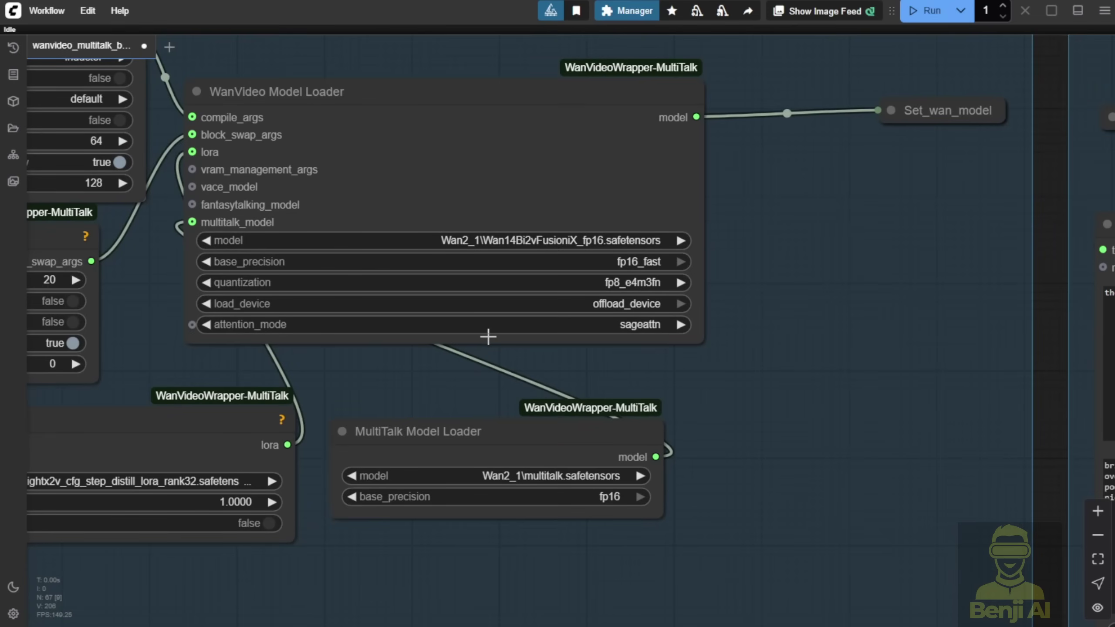
scroll(416, 460, "down", 8)
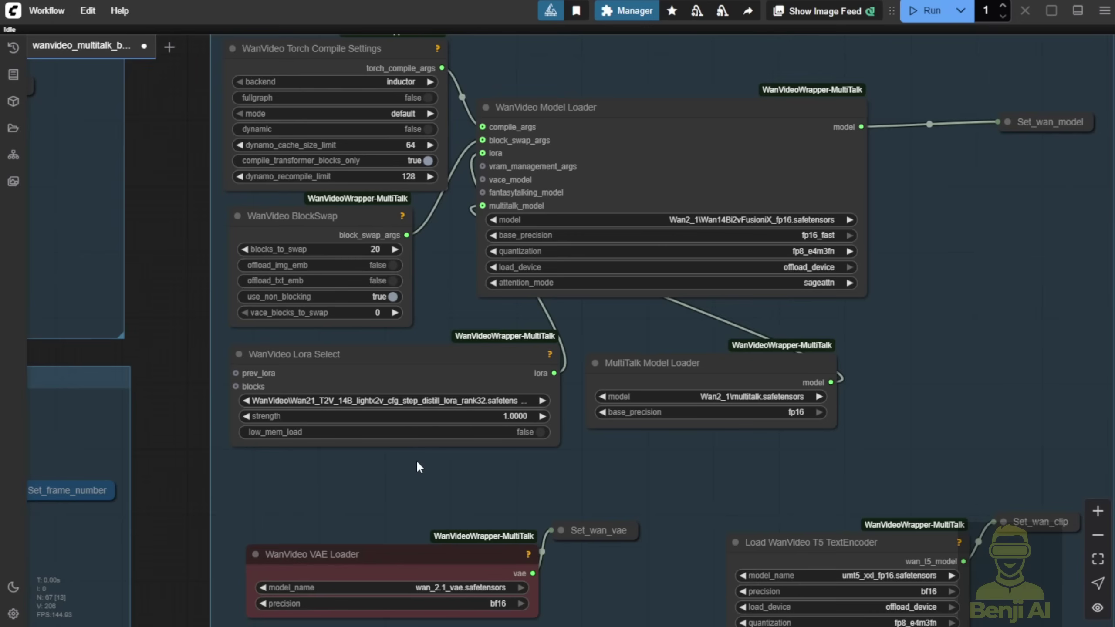
scroll(416, 458, "up", 10)
scroll(412, 456, "up", 1)
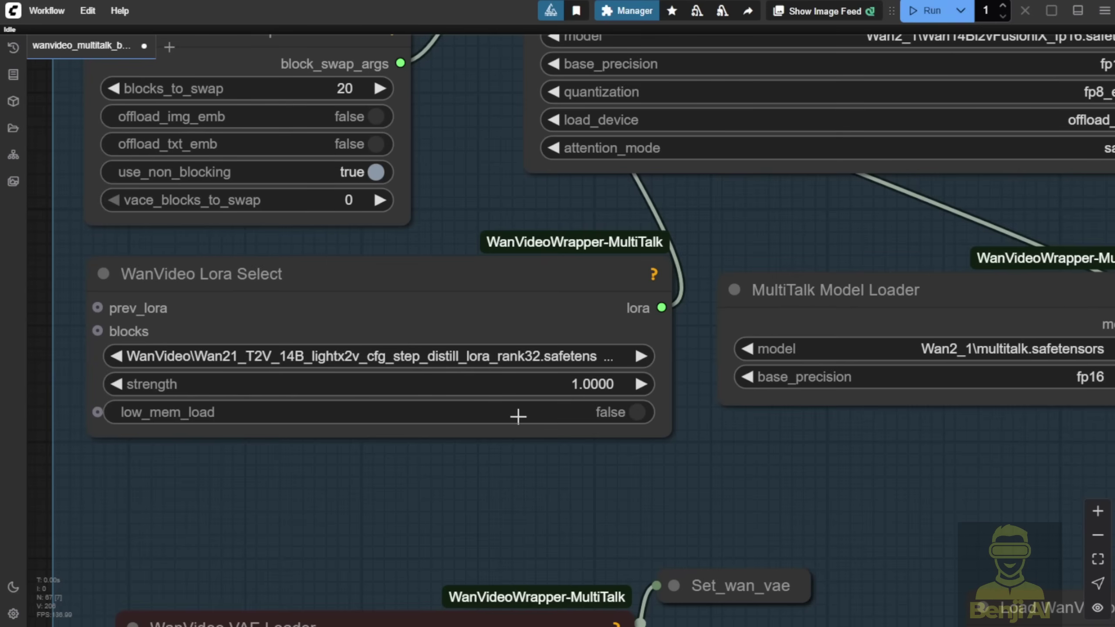
scroll(522, 435, "down", 4)
scroll(523, 436, "down", 3)
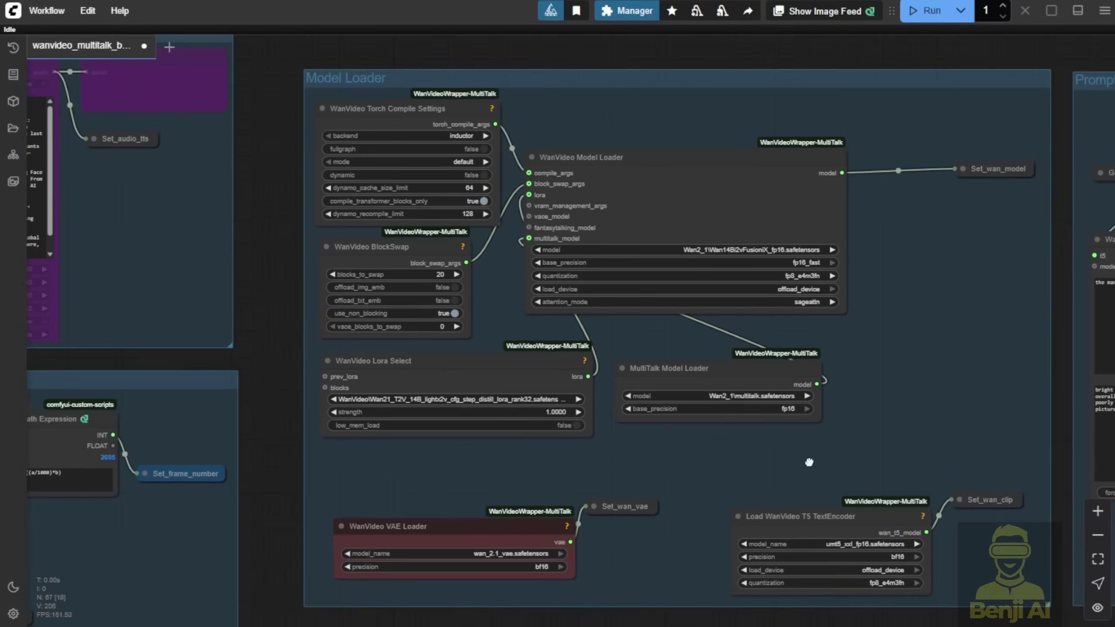
left_click_drag(790, 439, 307, 439)
scroll(921, 433, "up", 4)
scroll(503, 378, "up", 4)
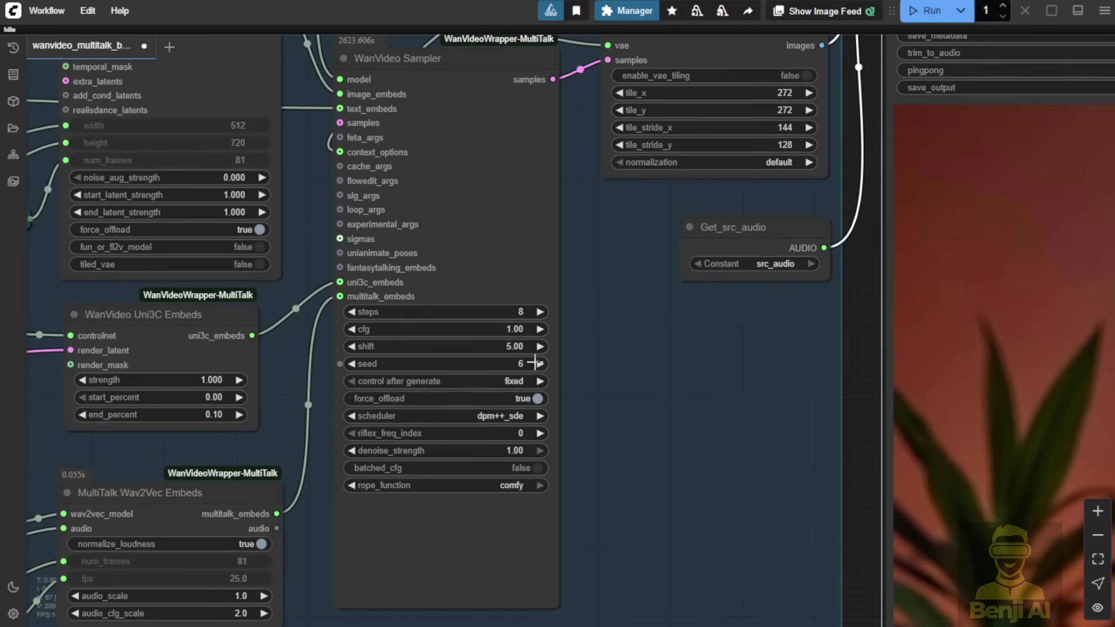
scroll(776, 381, "down", 5)
scroll(803, 396, "up", 4)
scroll(548, 282, "up", 2)
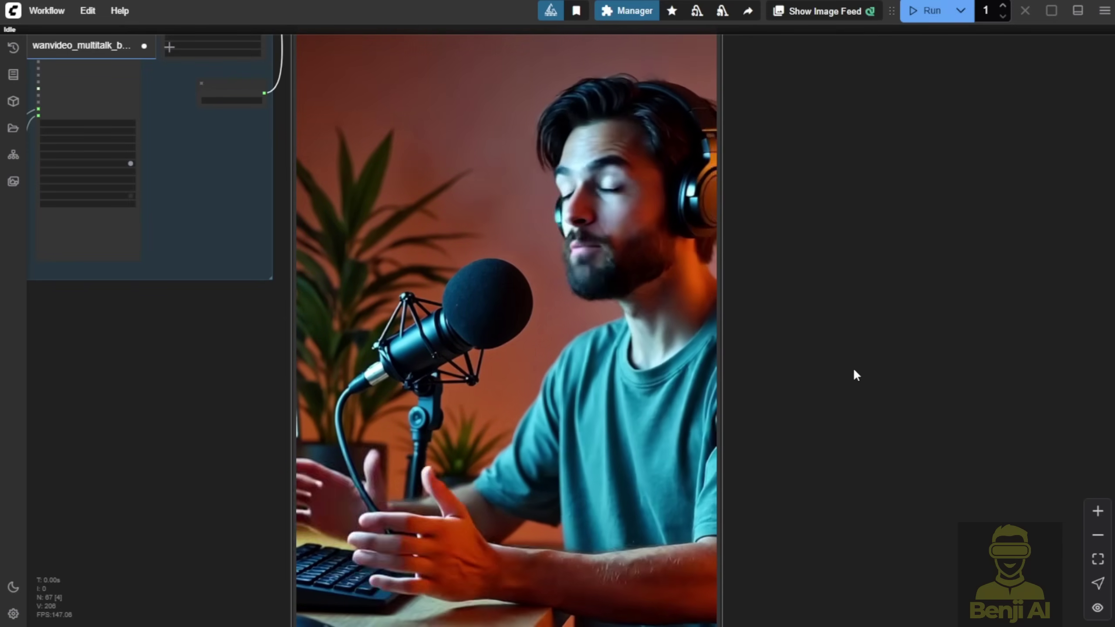
scroll(852, 367, "down", 2)
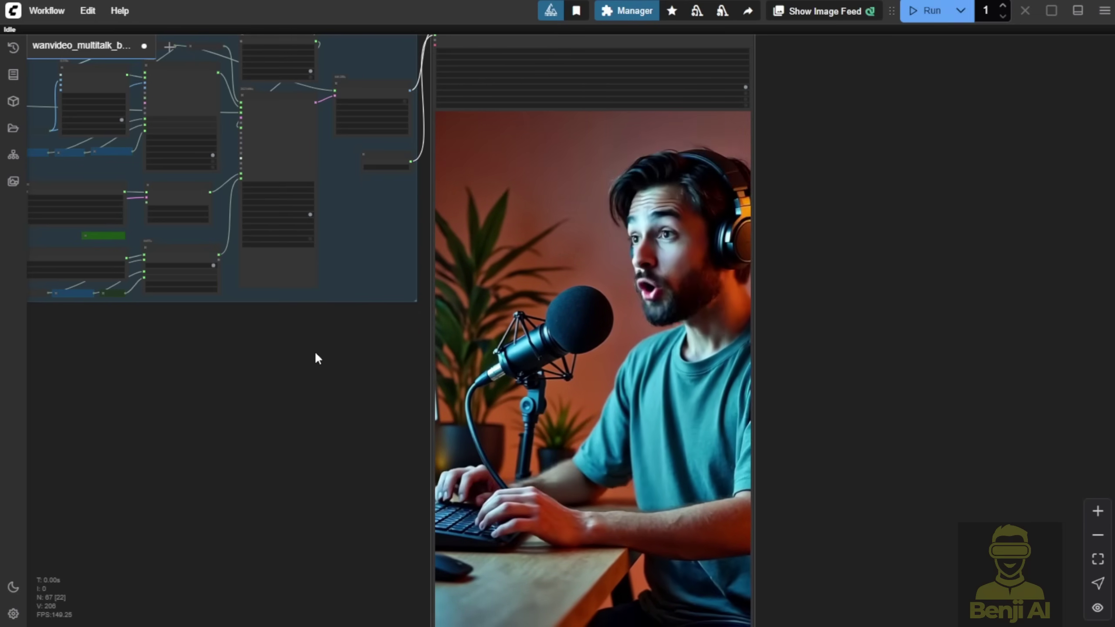
mouse_move(319, 359)
left_mouse_down()
mouse_move(332, 430)
mouse_move(312, 349)
left_mouse_up()
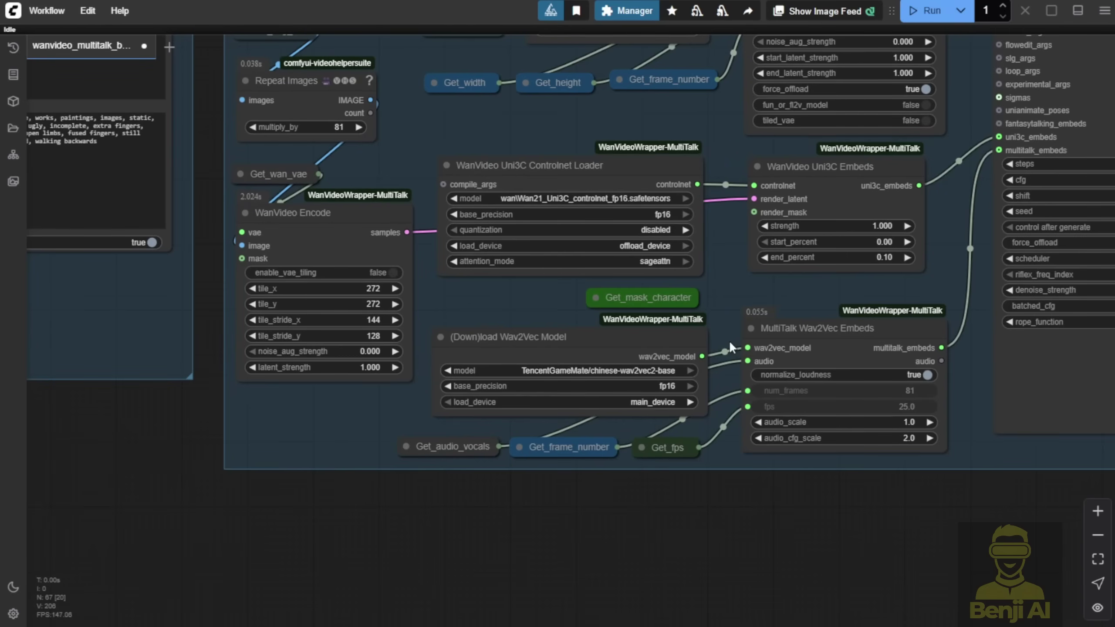
scroll(735, 338, "down", 3)
scroll(517, 428, "down", 1)
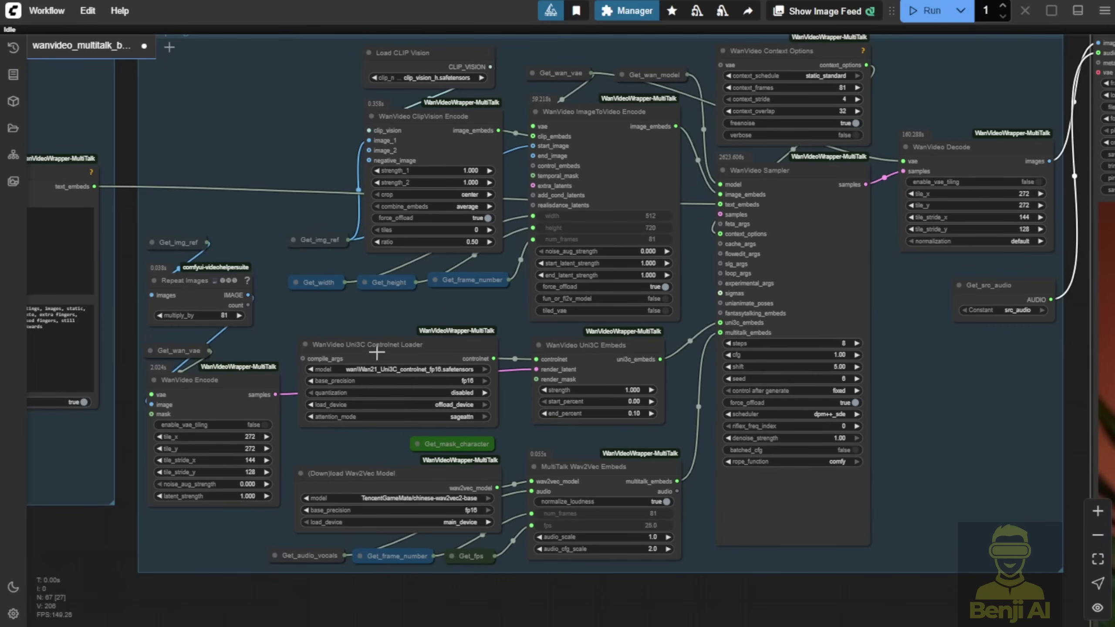
scroll(467, 312, "up", 5)
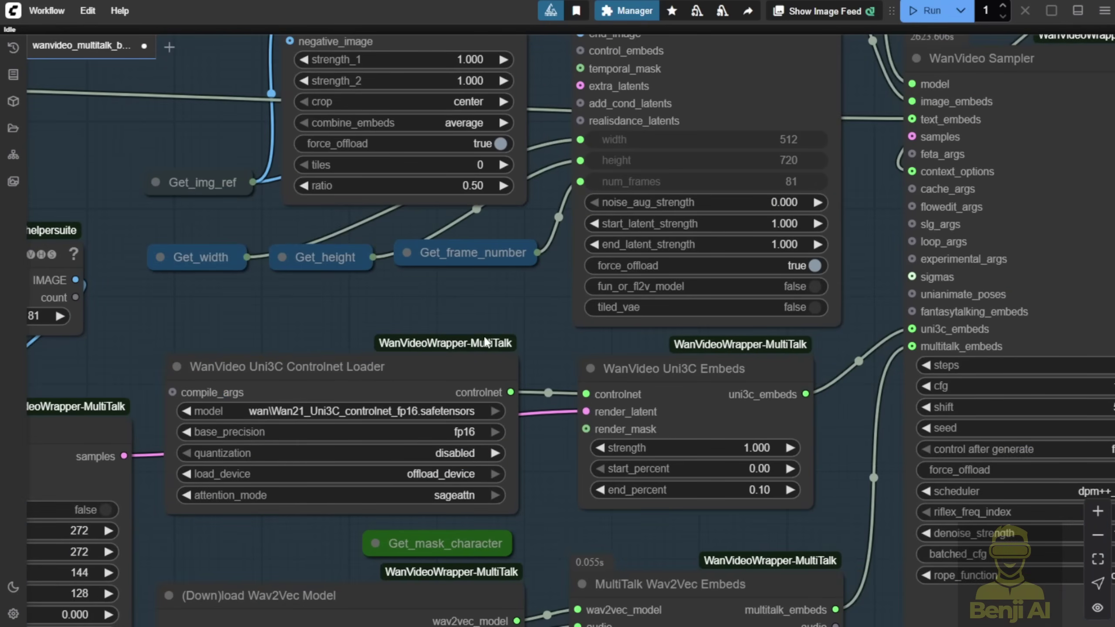
scroll(485, 342, "down", 5)
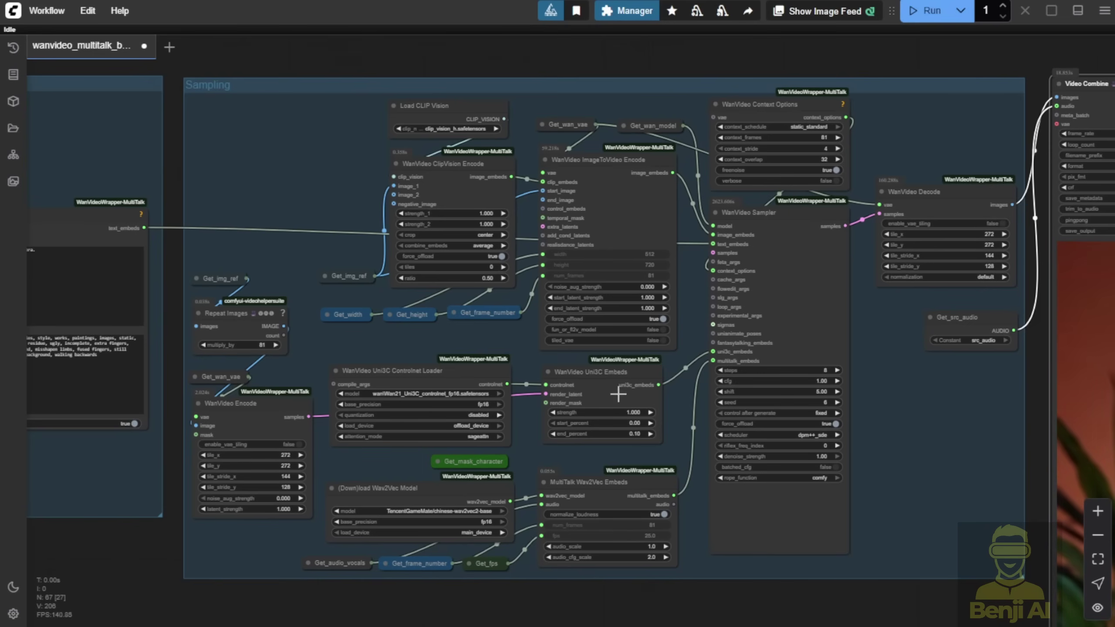
Step: Zoom out and pan the graph left, then right and up across the finished workflow
scroll(887, 416, "down", 2)
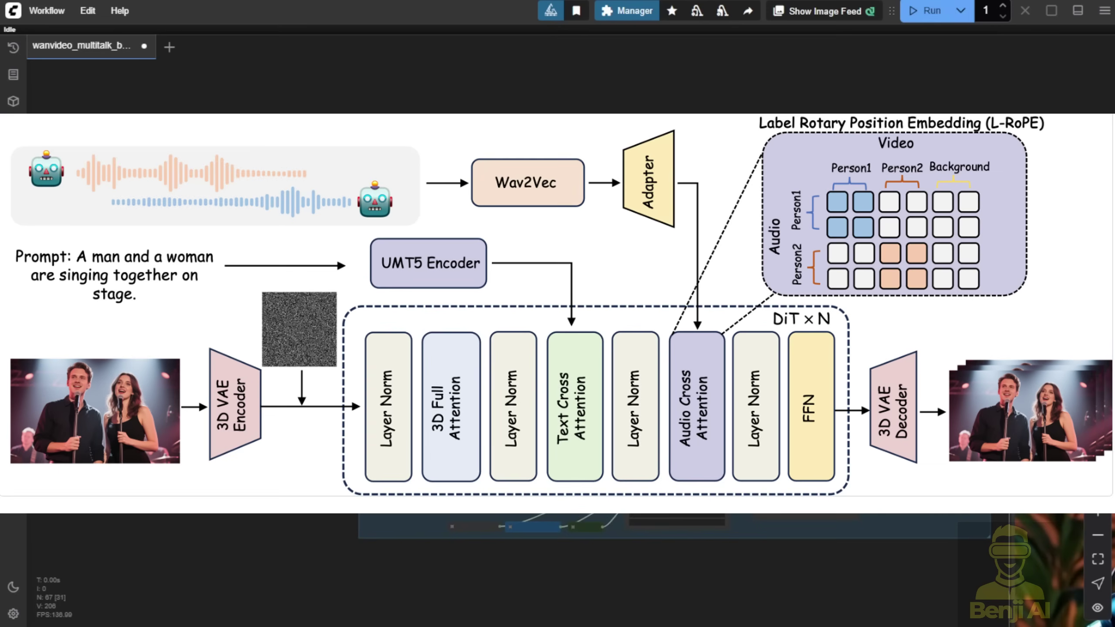
scroll(215, 579, "down", 5)
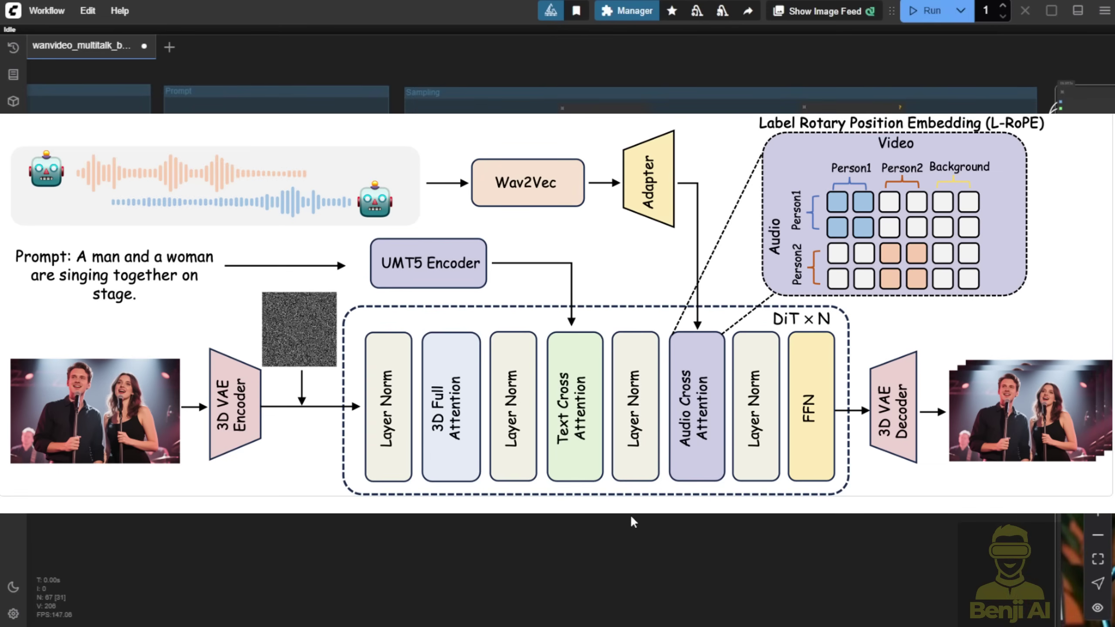
left_click_drag(632, 522, 423, 526)
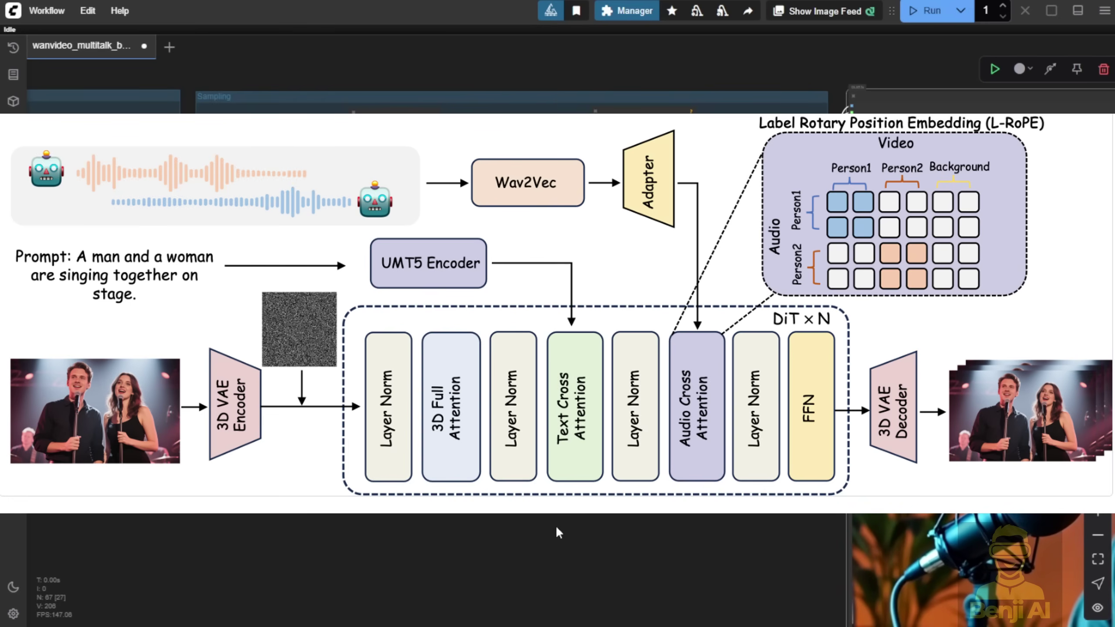
left_click_drag(555, 525, 676, 463)
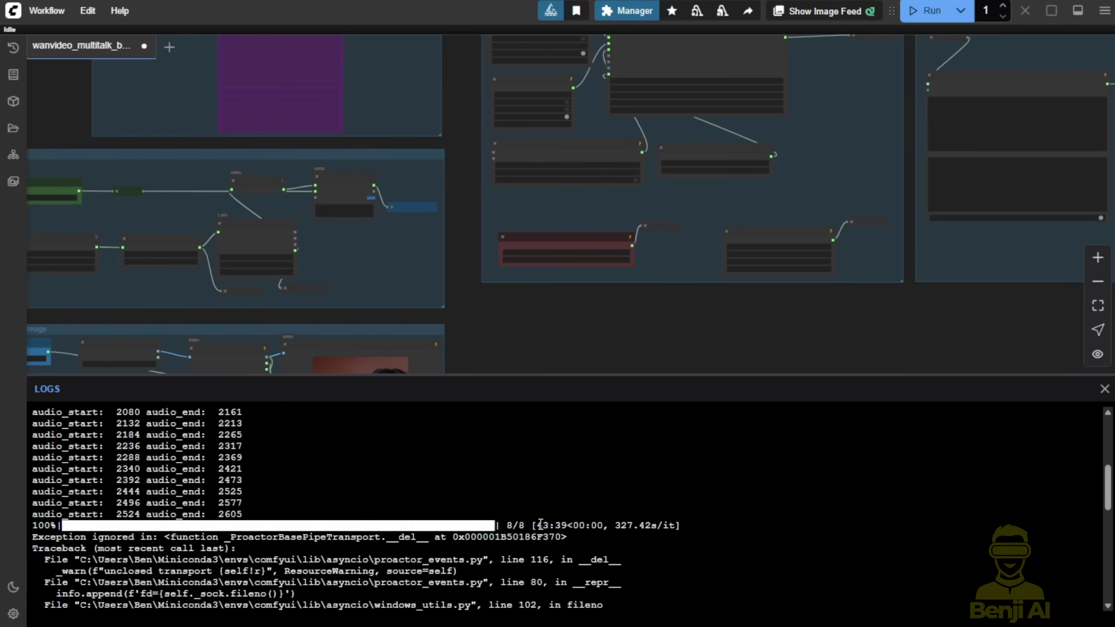
left_click_drag(538, 523, 548, 522)
left_click_drag(258, 516, 144, 511)
double_click(228, 511)
scroll(366, 201, "up", 5)
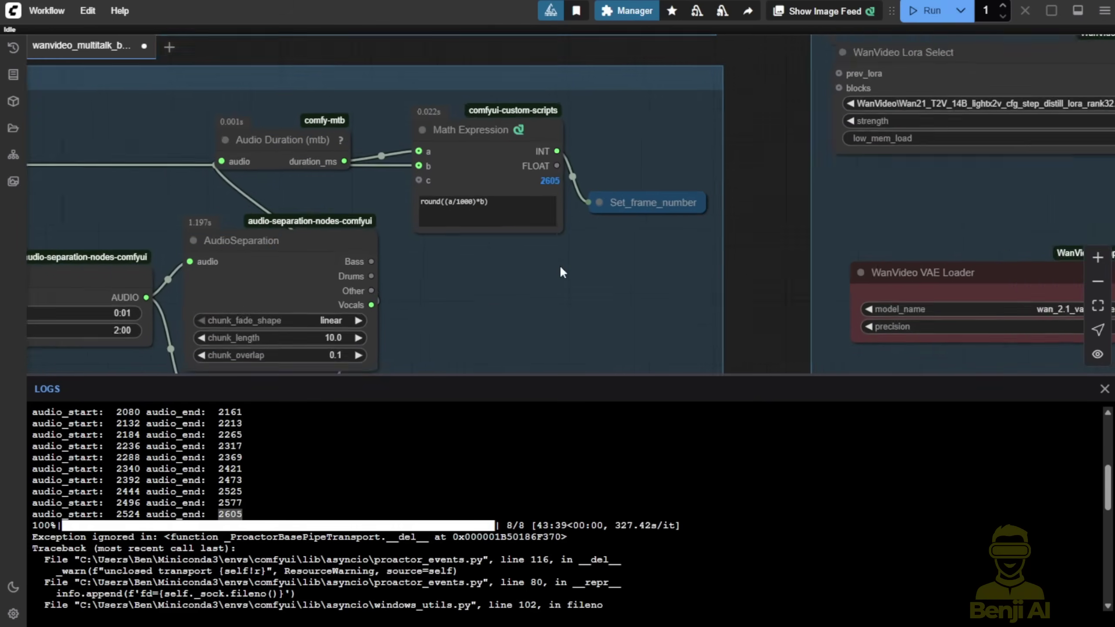
scroll(536, 171, "up", 3)
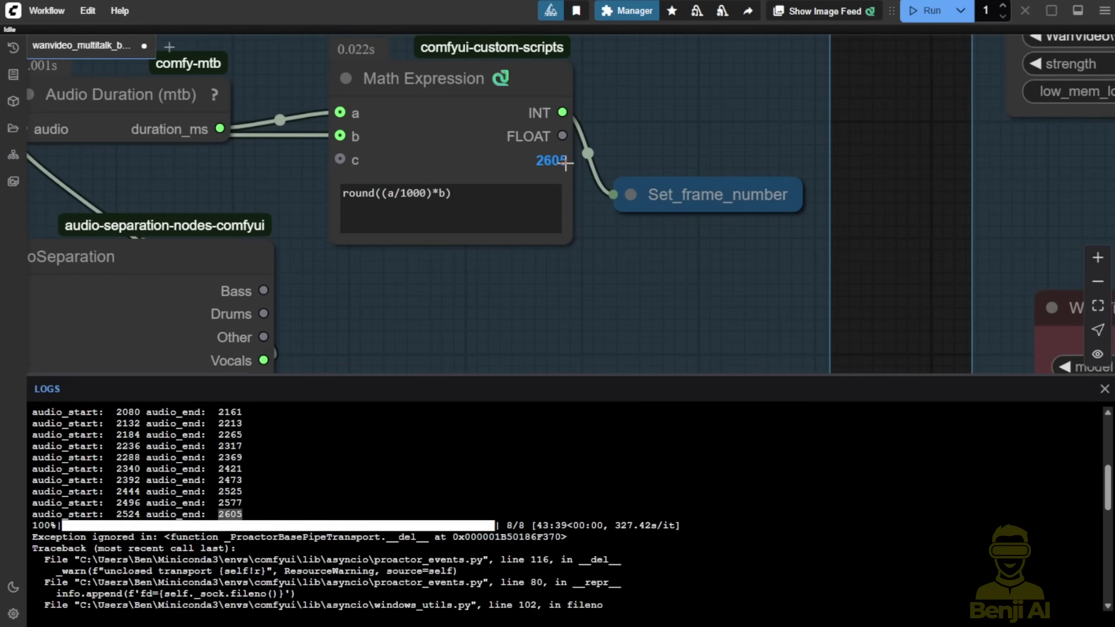
left_click_drag(597, 276, 604, 342)
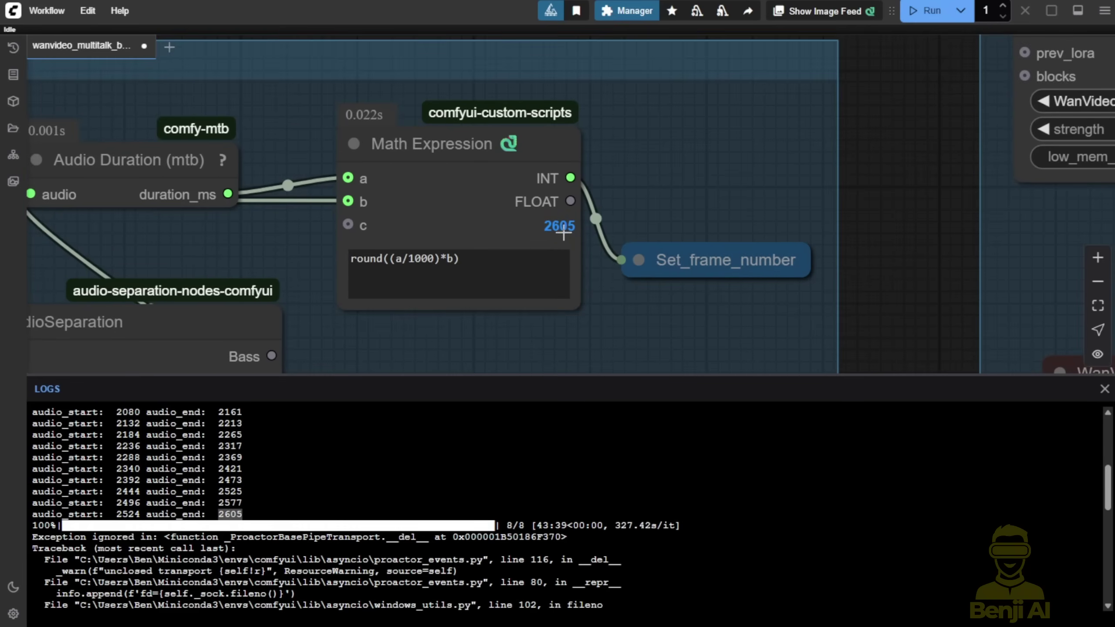
scroll(552, 233, "left", 8)
scroll(552, 232, "down", 4)
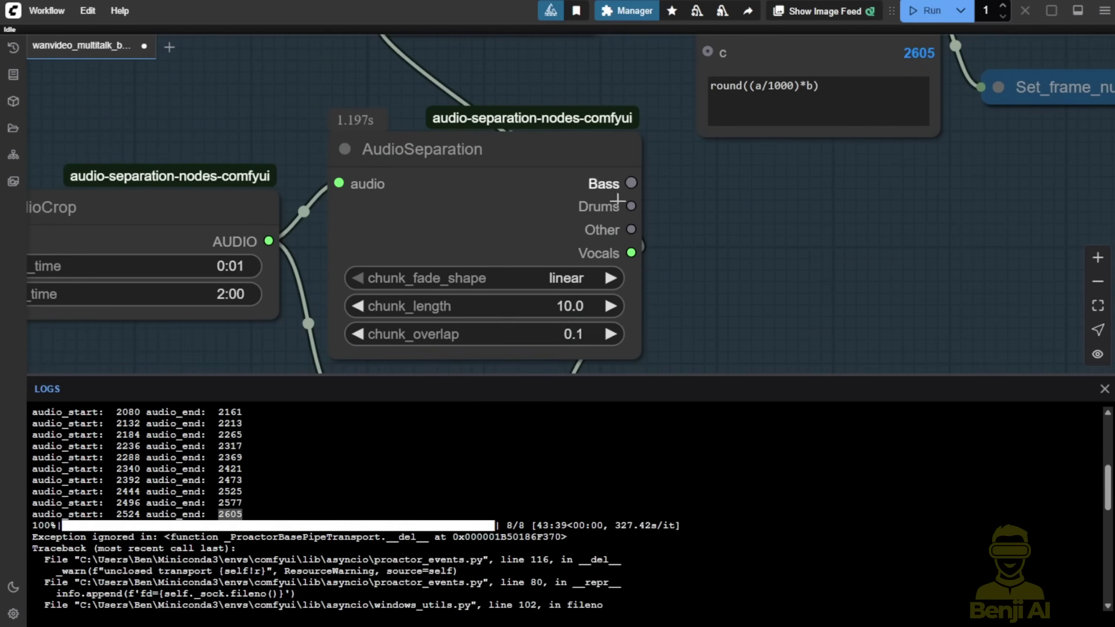
scroll(542, 288, "down", 4)
scroll(125, 313, "down", 2)
left_click_drag(125, 313, 568, 317)
left_click(375, 249)
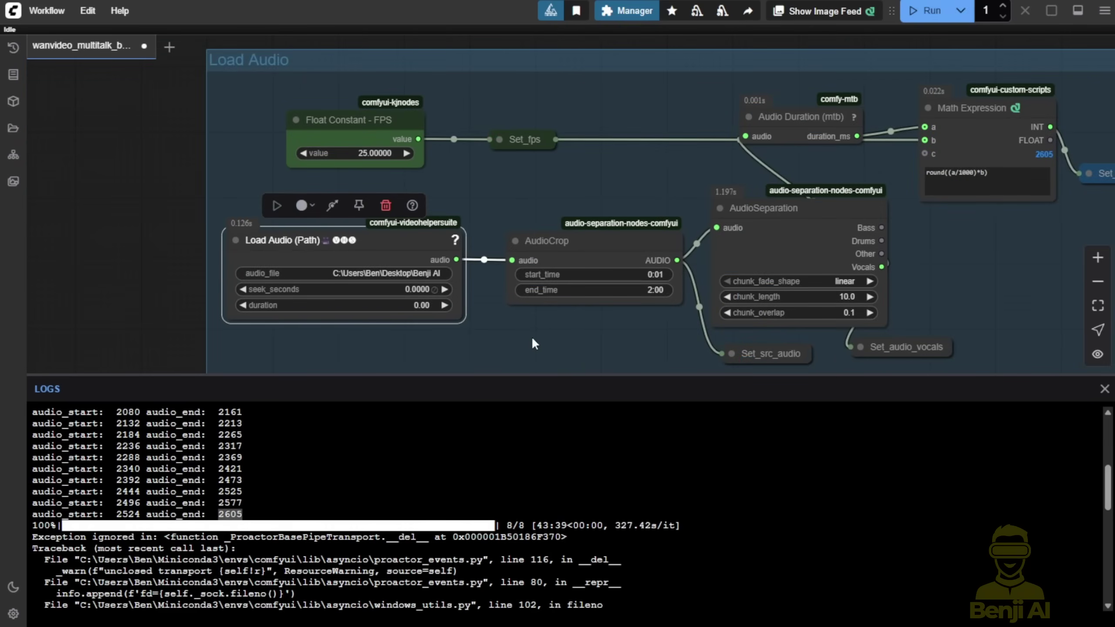
scroll(533, 342, "down", 3)
left_click_drag(543, 341, 244, 331)
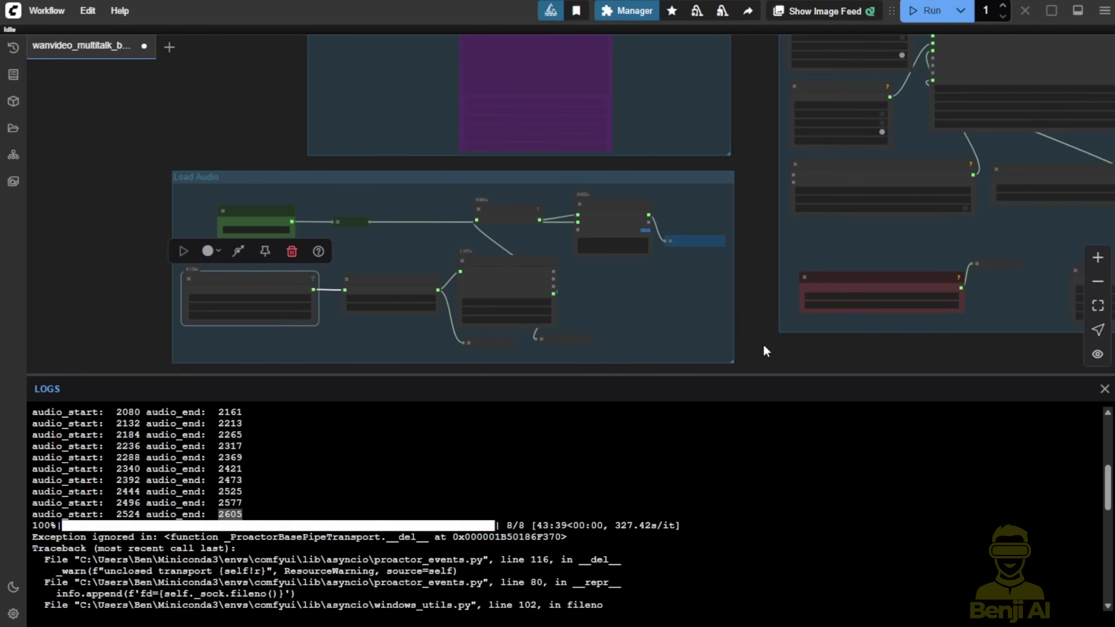